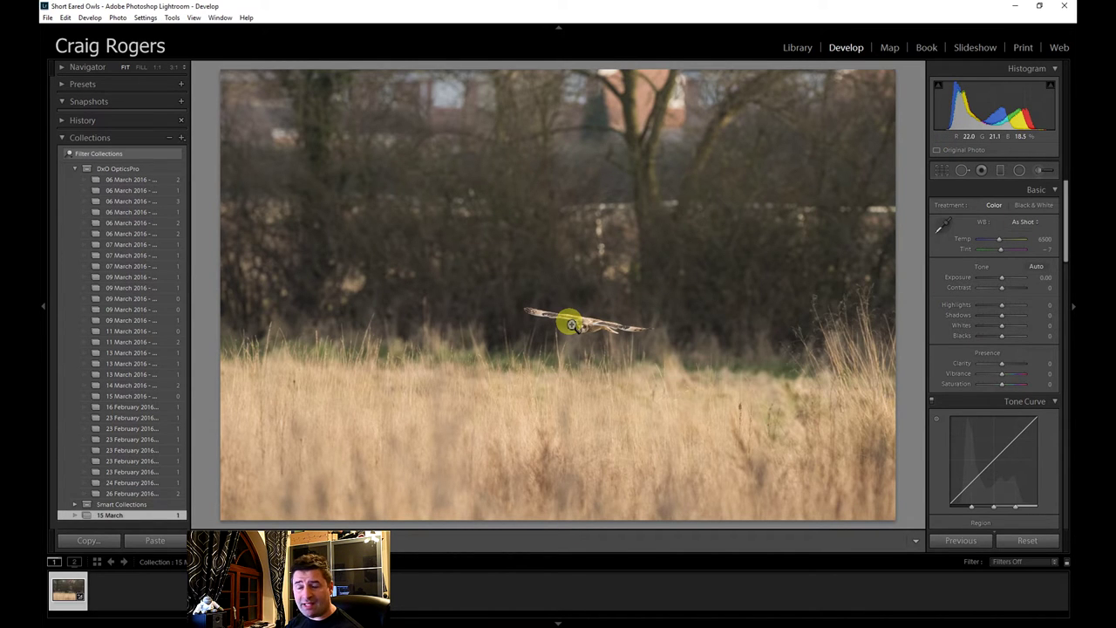
# - Zoom the owl photo from Fit to 1:1, centred on the flying owl
pyautogui.click(571, 324)
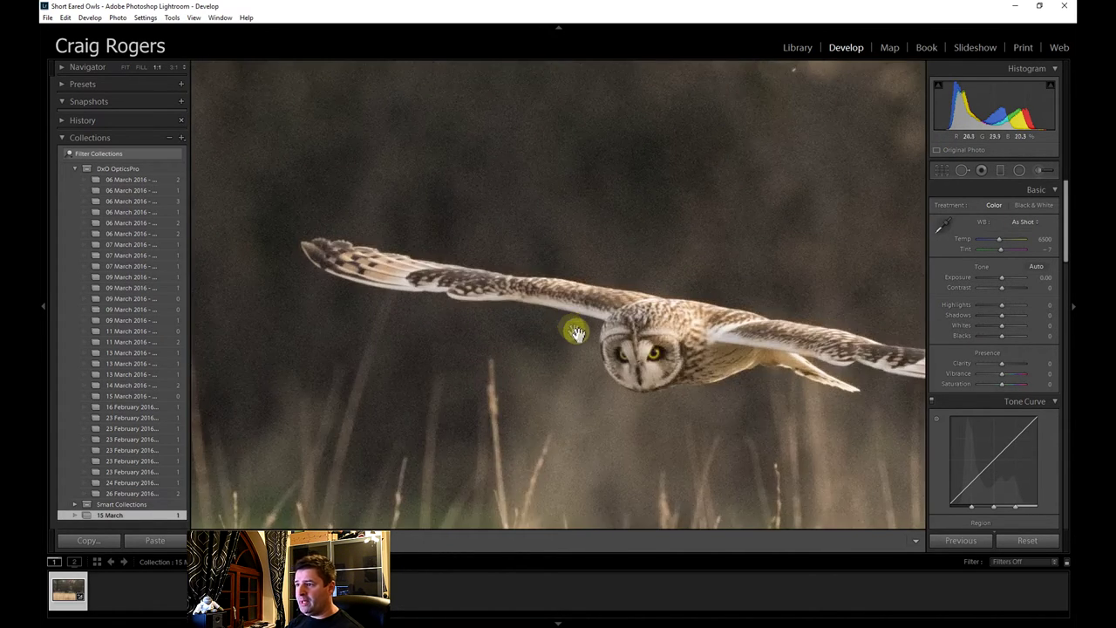
# - Pan the 1:1 view around the owl and set Luminance noise reduction to 39
pyautogui.moveTo(603, 262); pyautogui.dragTo(620, 376)
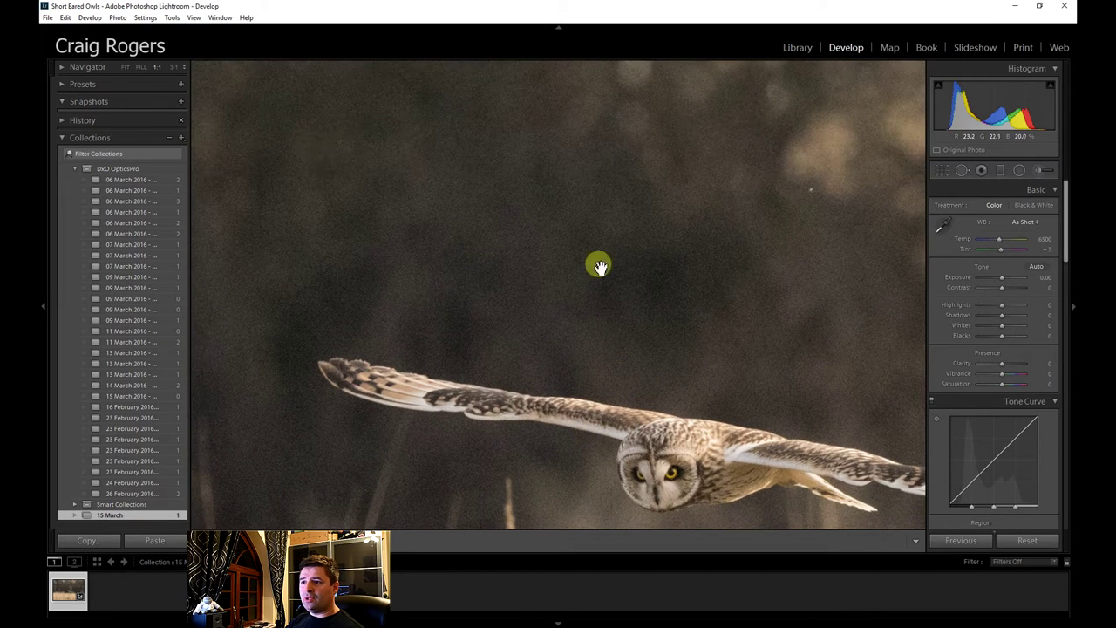
pyautogui.moveTo(611, 324); pyautogui.dragTo(504, 227)
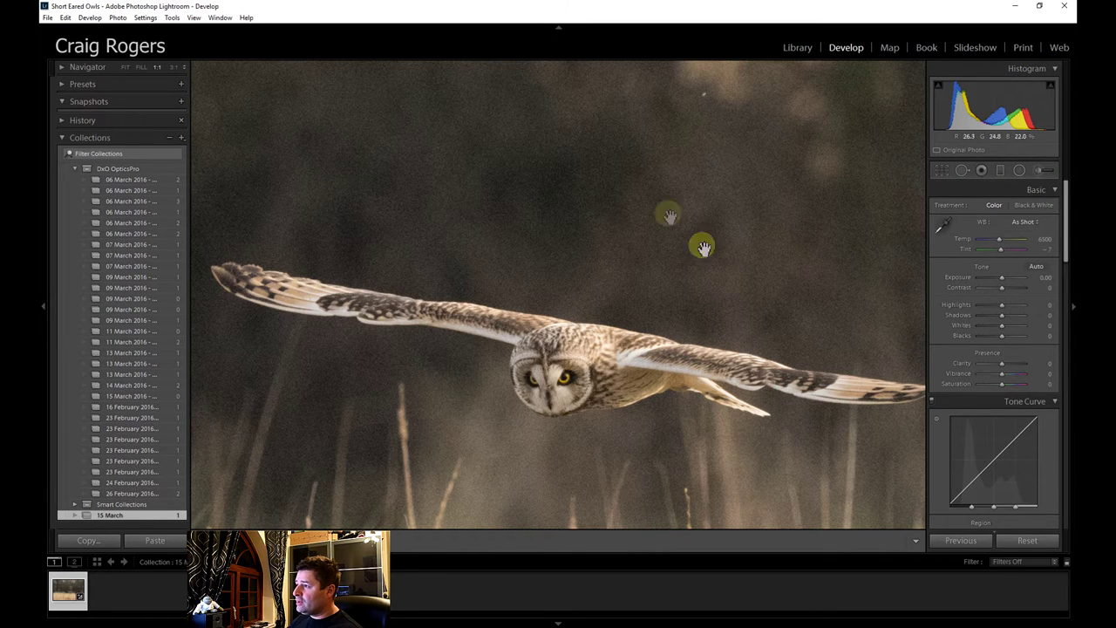
pyautogui.moveTo(1067, 205); pyautogui.dragTo(1052, 374)
pyautogui.moveTo(977, 323); pyautogui.dragTo(1002, 325)
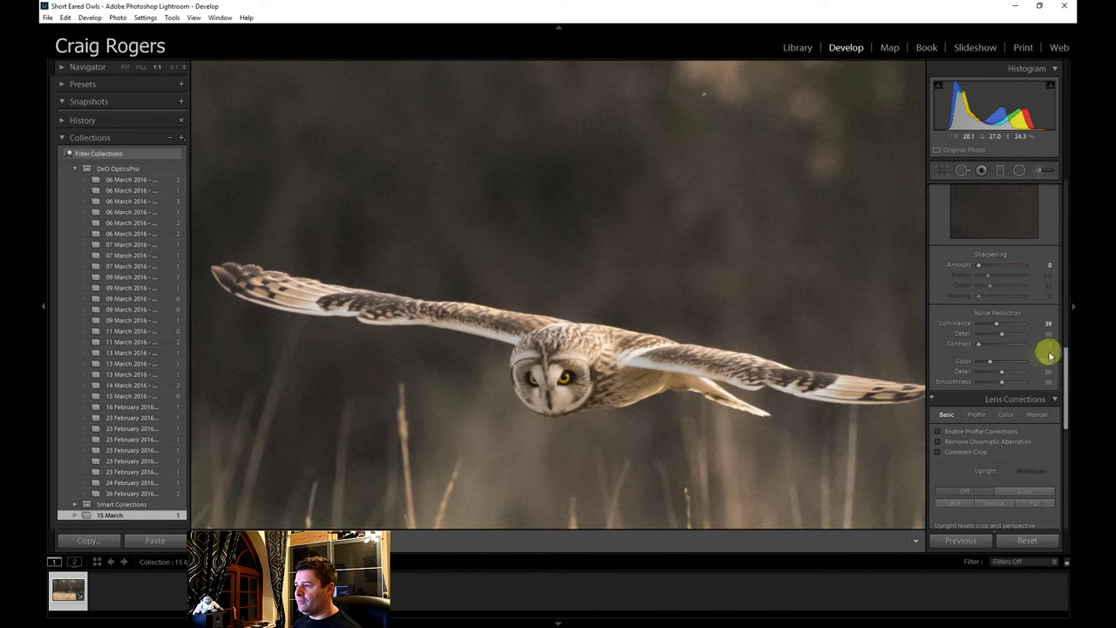
# - Reset Luminance noise reduction to 0 and return to the Fit view of the whole photo
pyautogui.moveTo(999, 326); pyautogui.dragTo(980, 326)
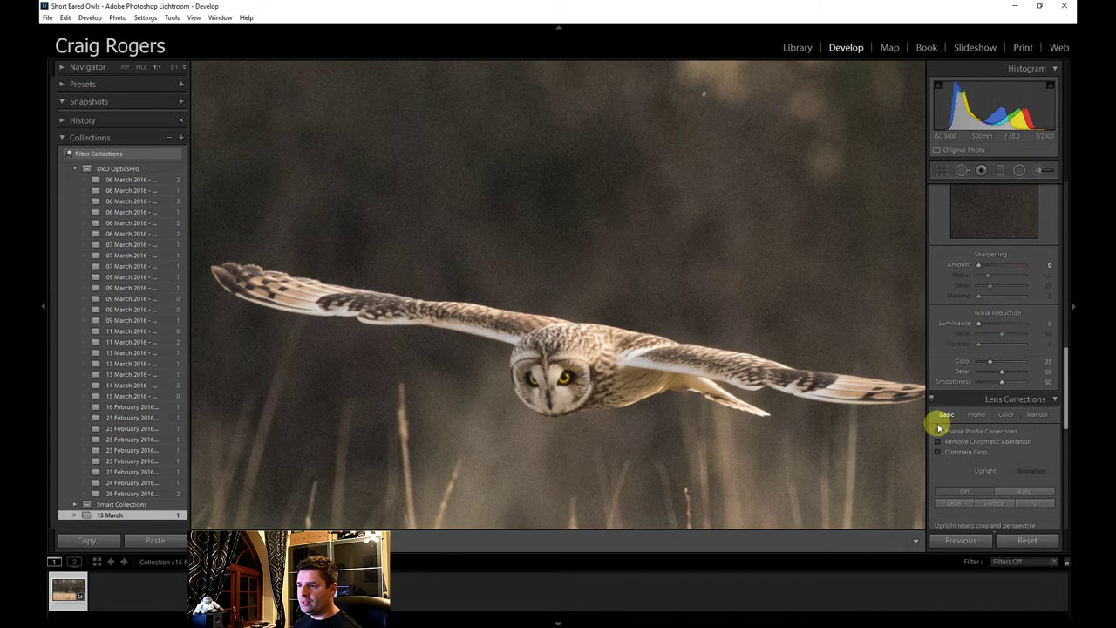
pyautogui.click(616, 303)
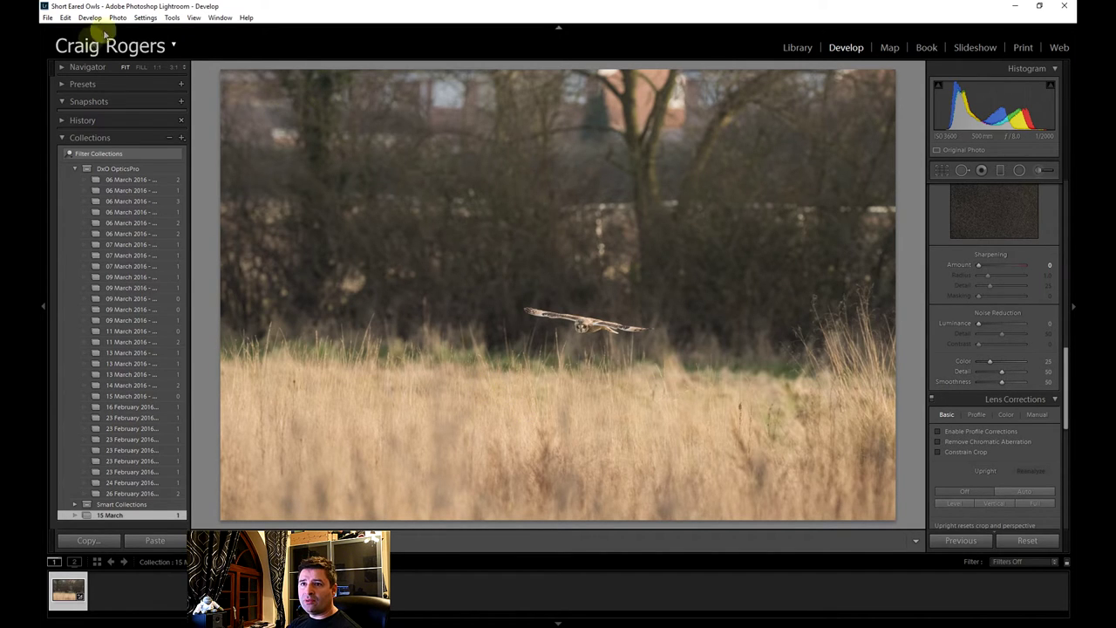
# - Transfer Test Owl.NEF to DxO OpticsPro 10 via Plug-in Extras and bring DxO forward
pyautogui.click(48, 17)
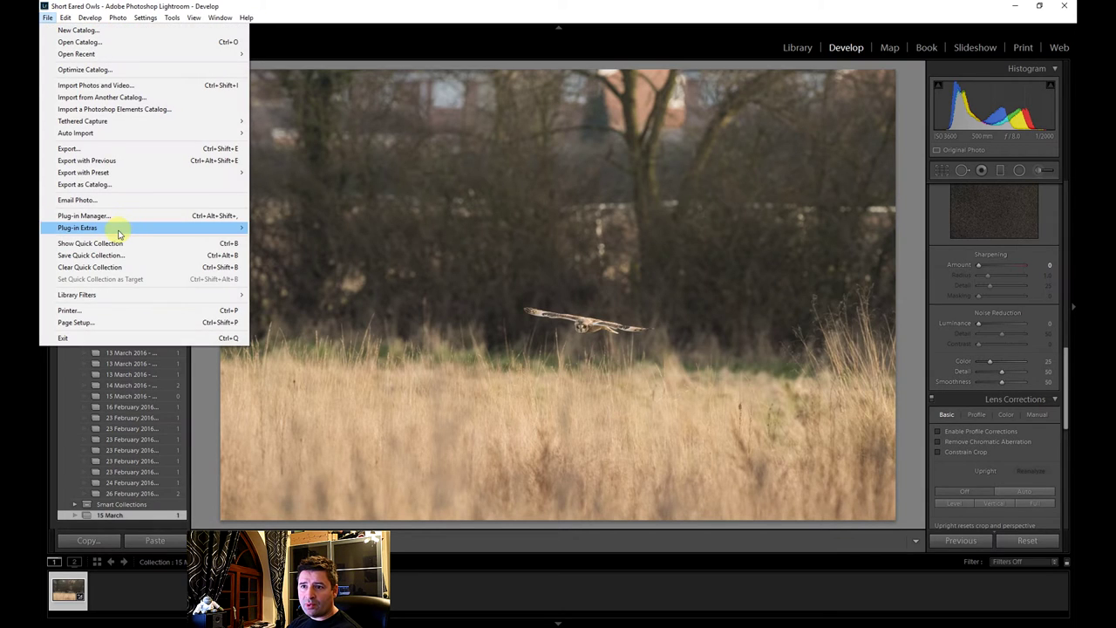
pyautogui.moveTo(118, 232)
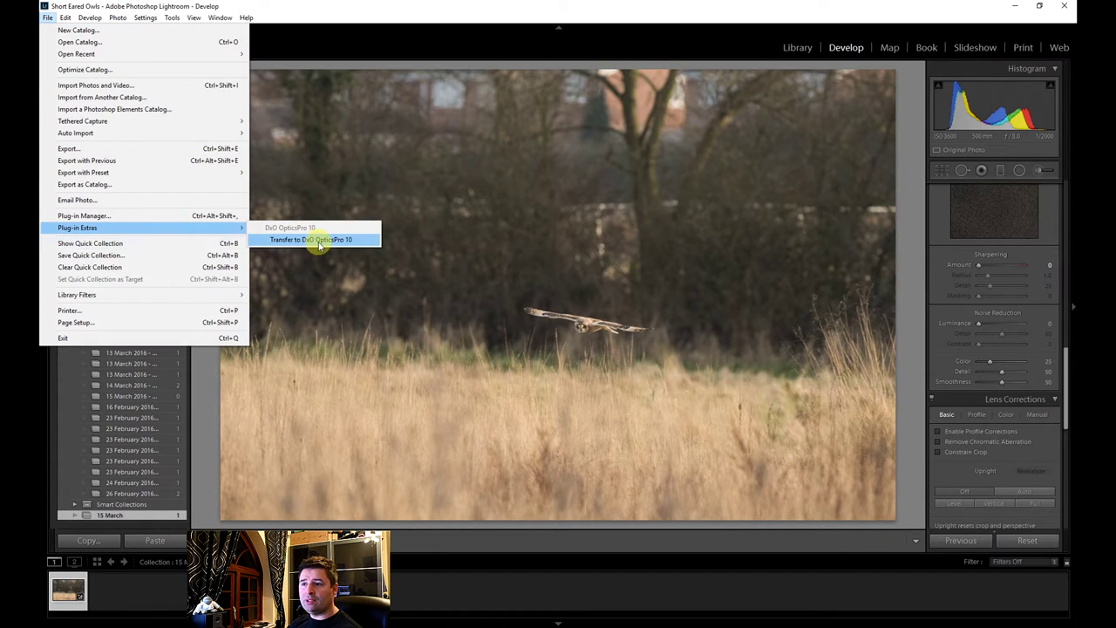
pyautogui.click(319, 241)
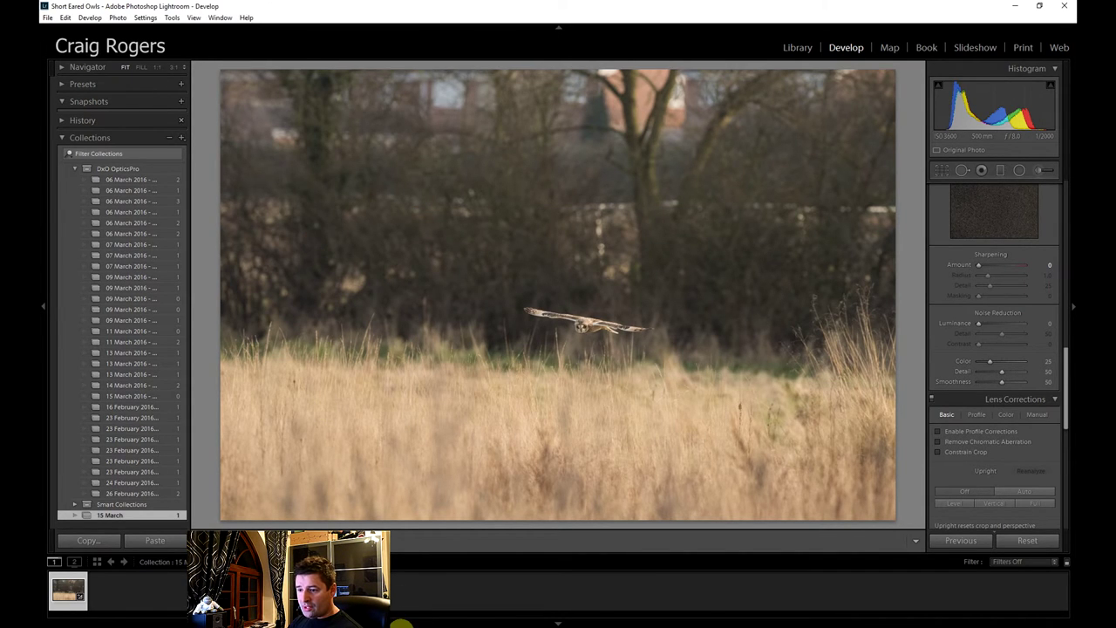
pyautogui.click(402, 610)
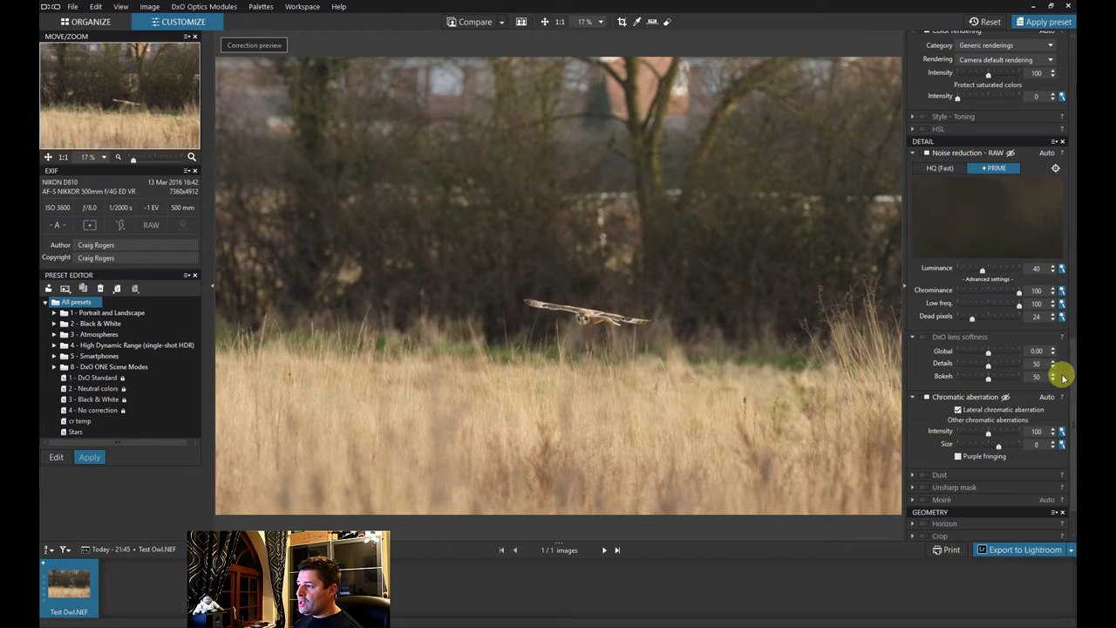
pyautogui.moveTo(1068, 365); pyautogui.dragTo(1073, 414)
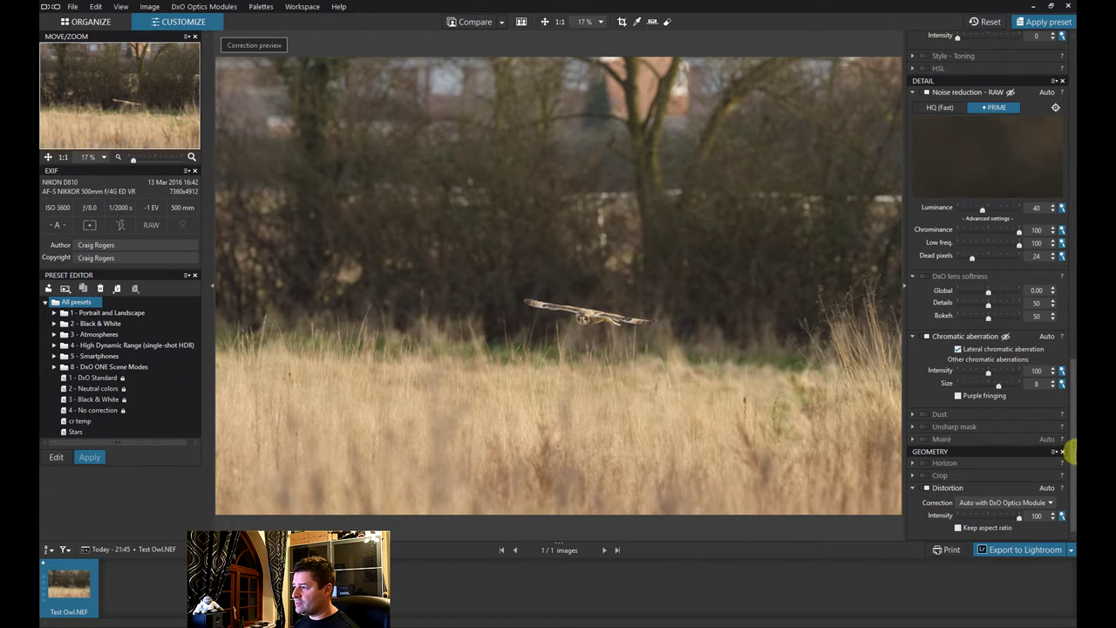
pyautogui.moveTo(1070, 443); pyautogui.dragTo(1076, 403)
pyautogui.scroll(1, 1075, 403)
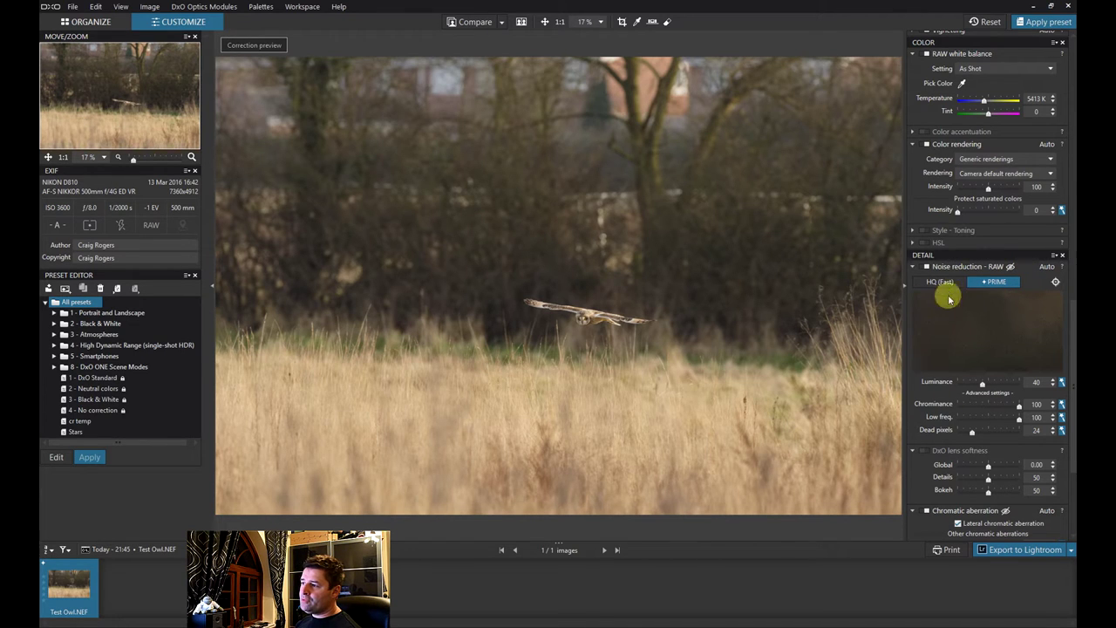
pyautogui.click(946, 281)
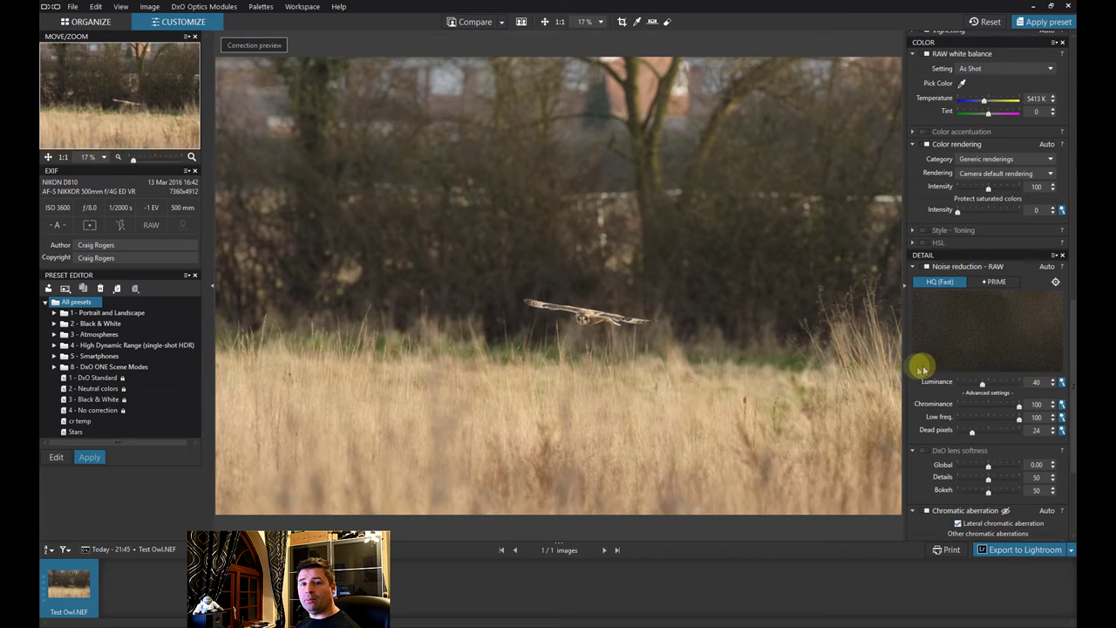
pyautogui.click(995, 284)
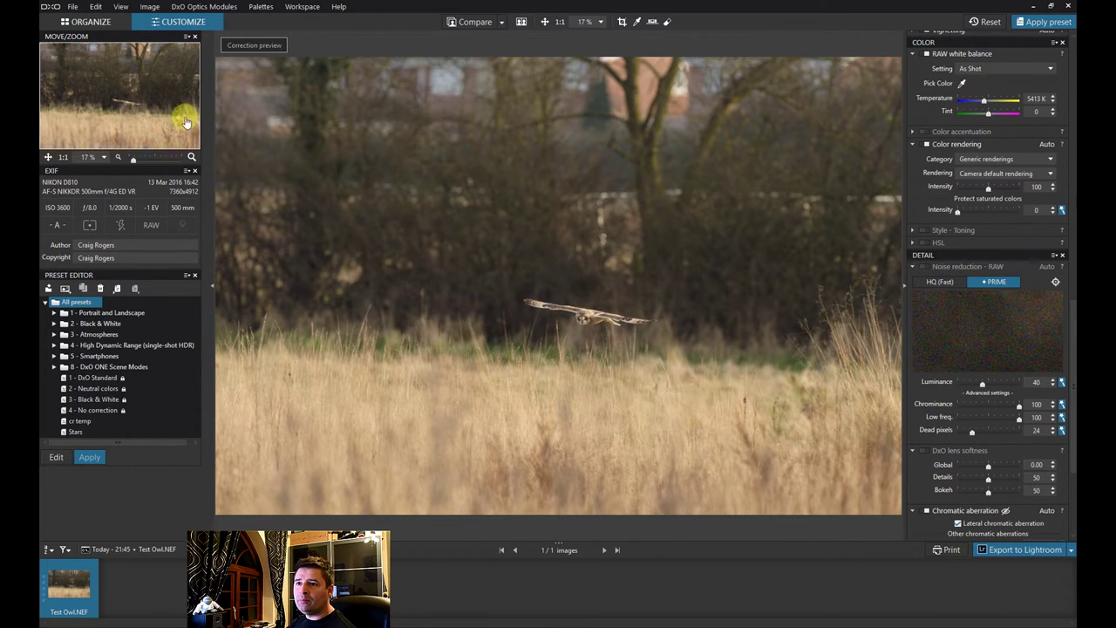
# - Zoom DxO to 92% and pan the view onto the flying owl
pyautogui.click(151, 157)
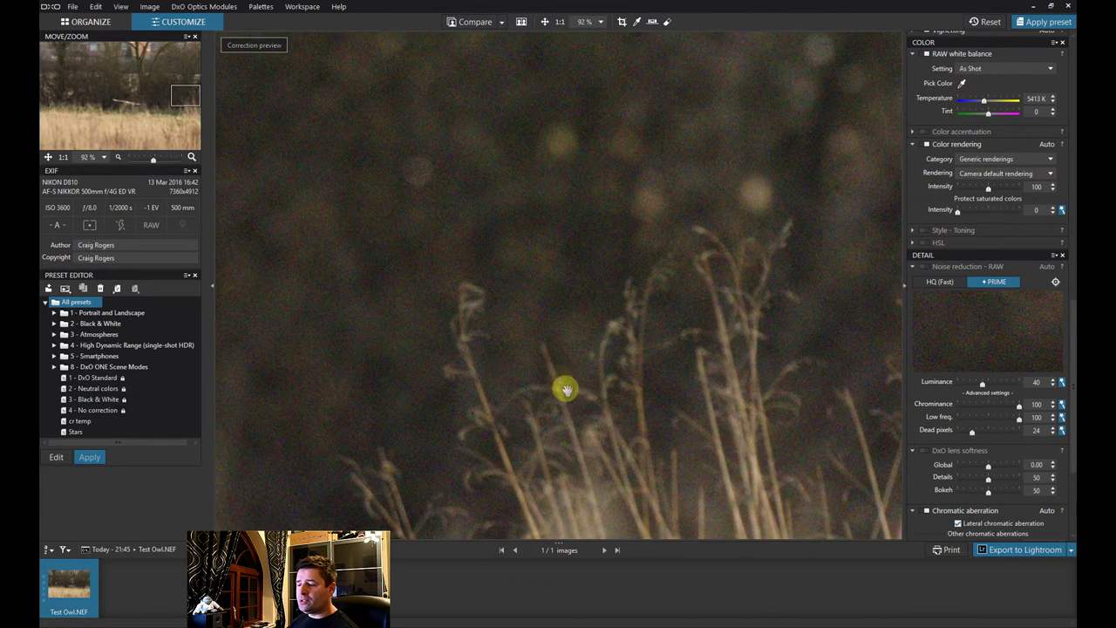
pyautogui.moveTo(566, 389); pyautogui.dragTo(532, 371)
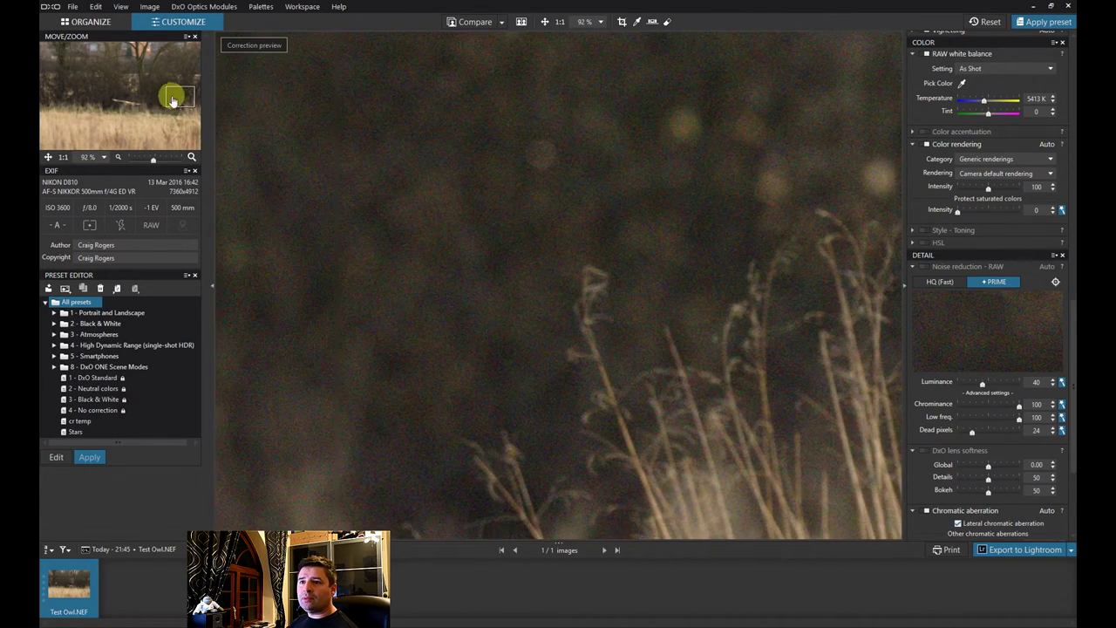
pyautogui.moveTo(169, 95); pyautogui.dragTo(122, 100)
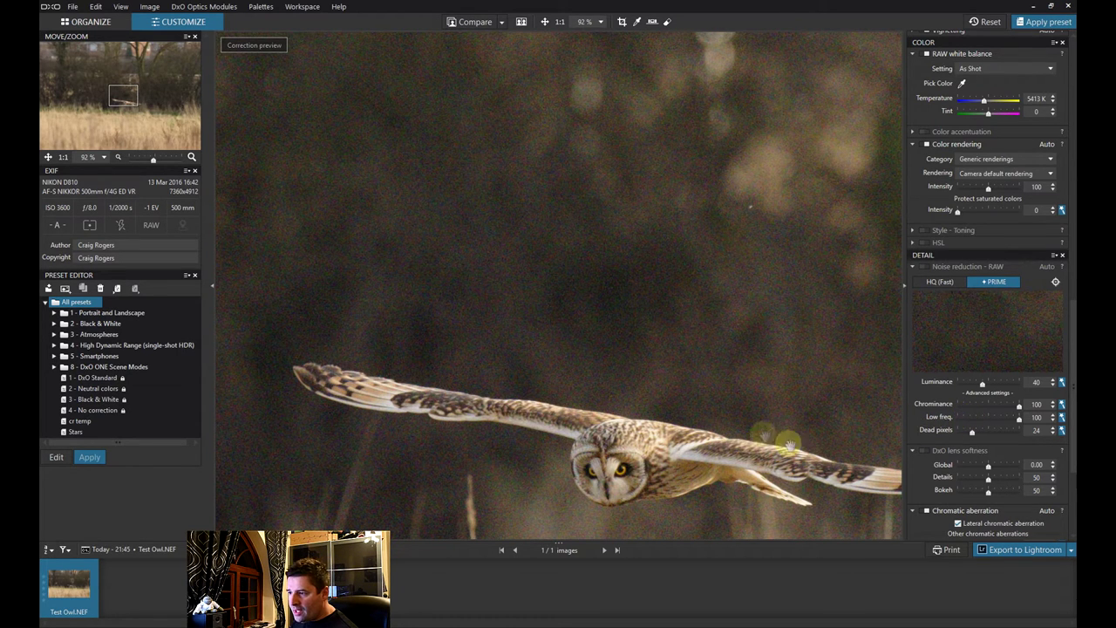
pyautogui.moveTo(696, 453); pyautogui.dragTo(620, 418)
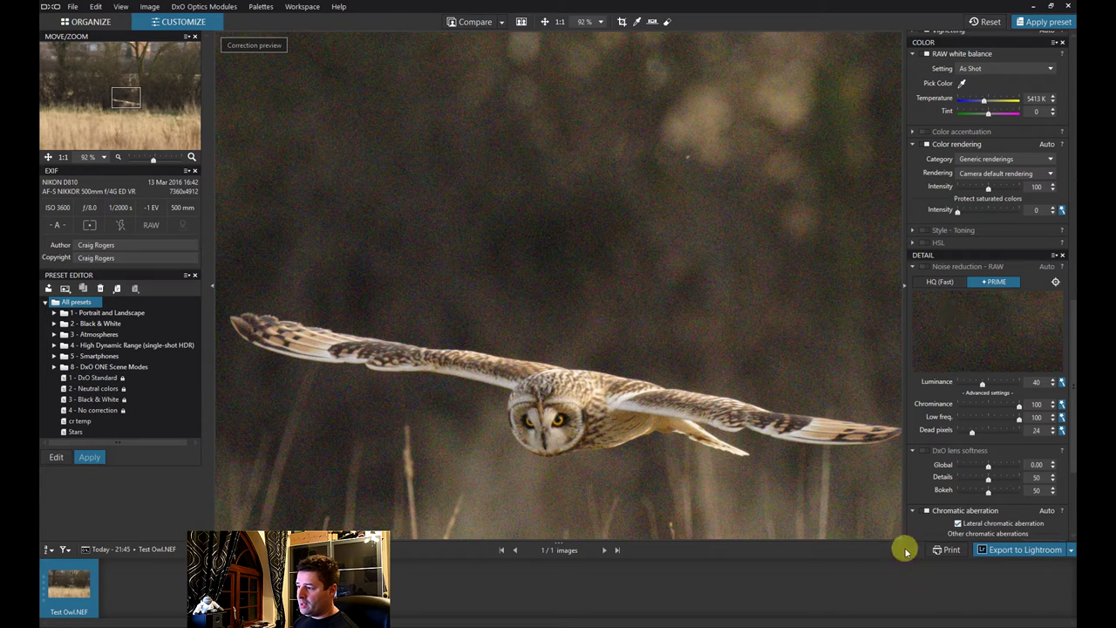
# - Cancel the Export to Lightroom options and fit the whole owl scene to the screen
pyautogui.click(1012, 550)
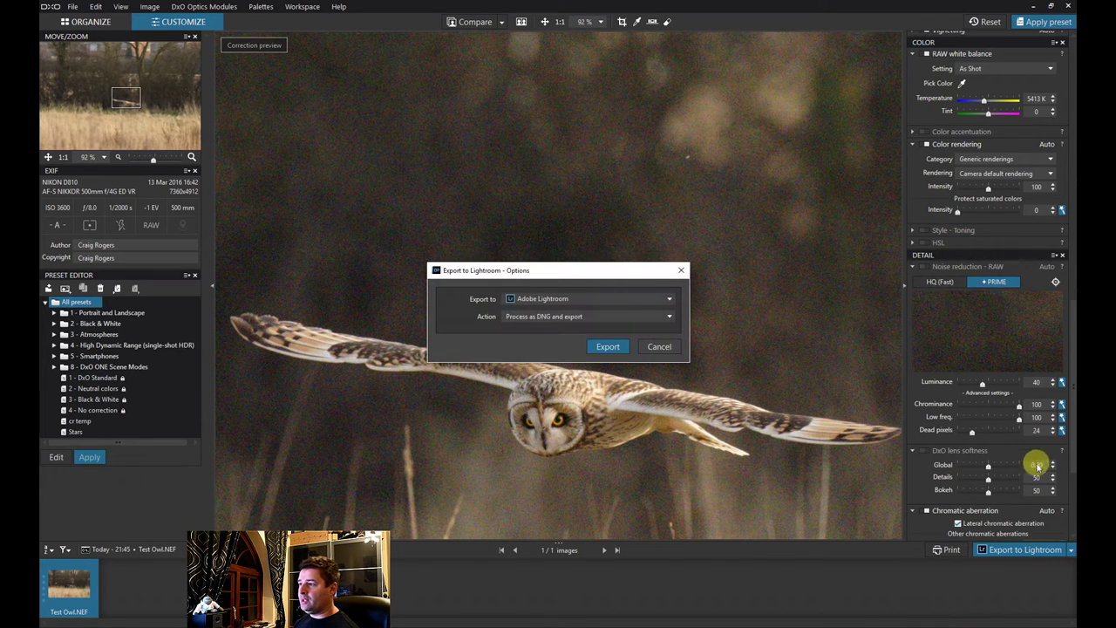
pyautogui.click(668, 348)
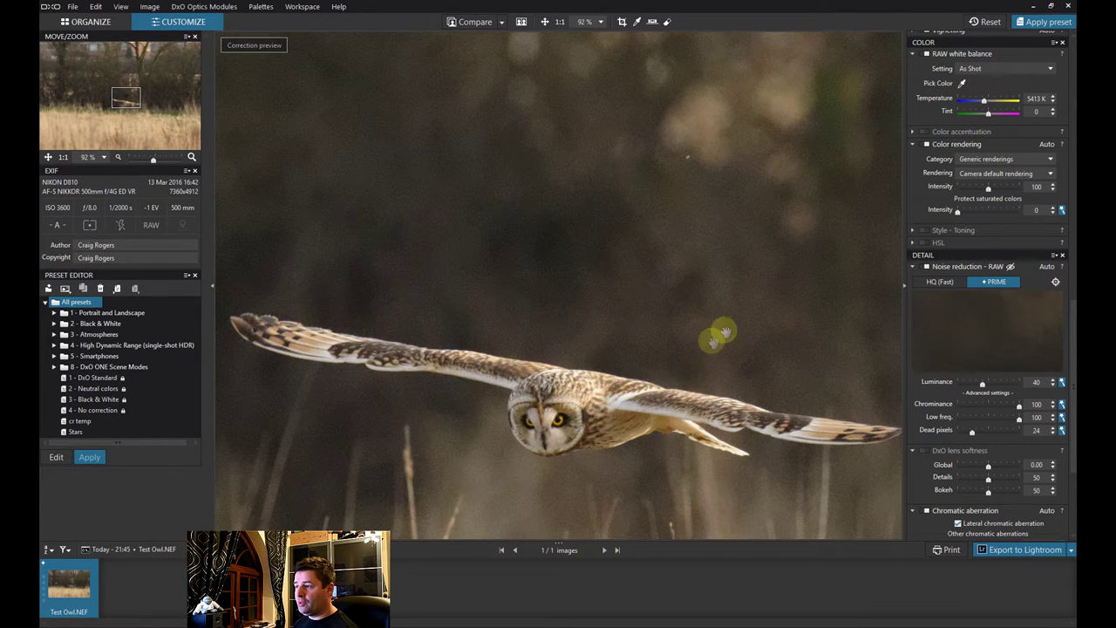
pyautogui.click(49, 158)
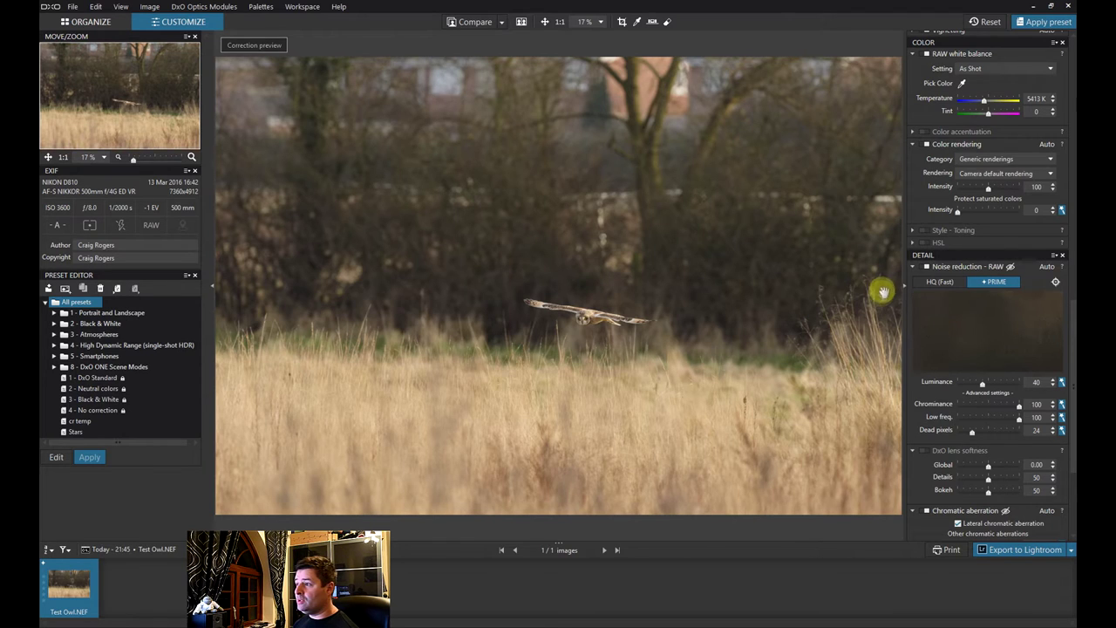
# - Export the owl photo to Lightroom with Action set to Process as DNG
pyautogui.click(1019, 551)
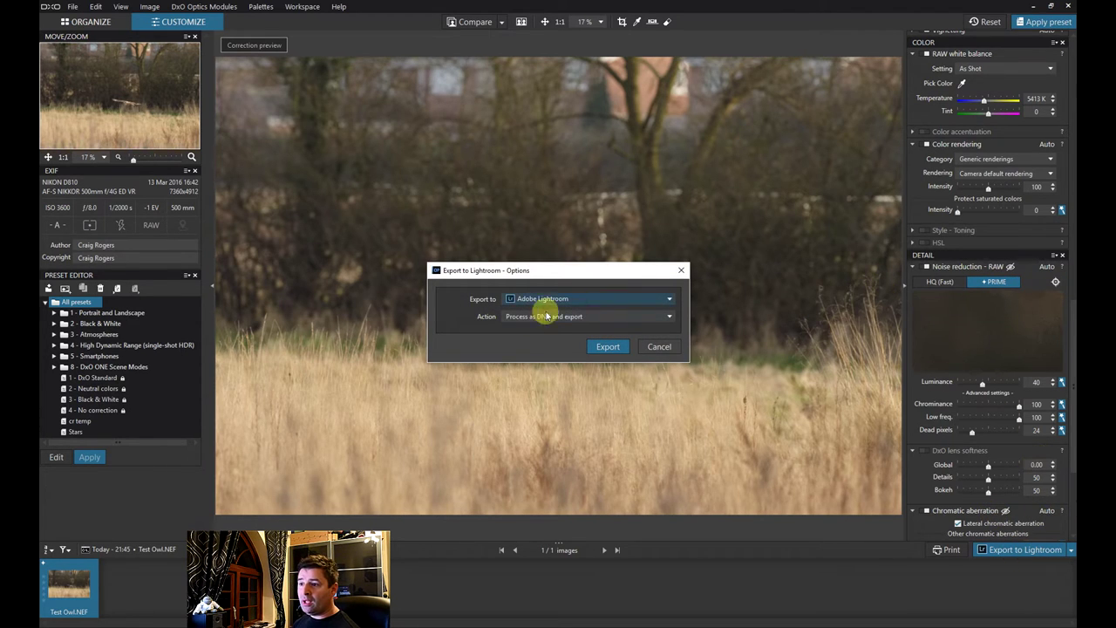
pyautogui.click(544, 316)
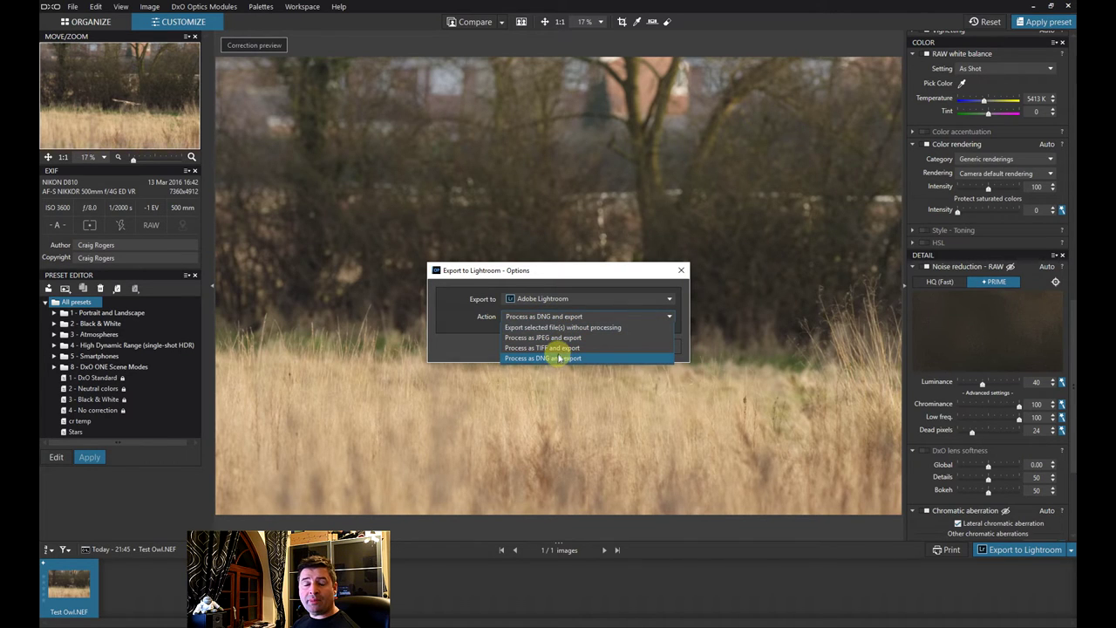
pyautogui.click(560, 359)
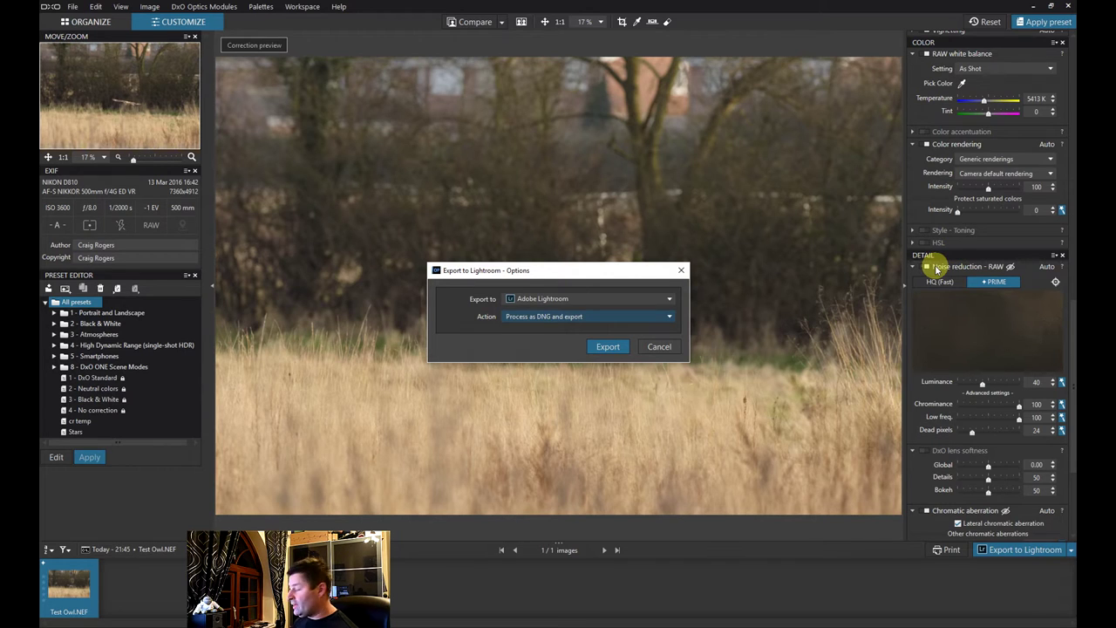
pyautogui.click(610, 347)
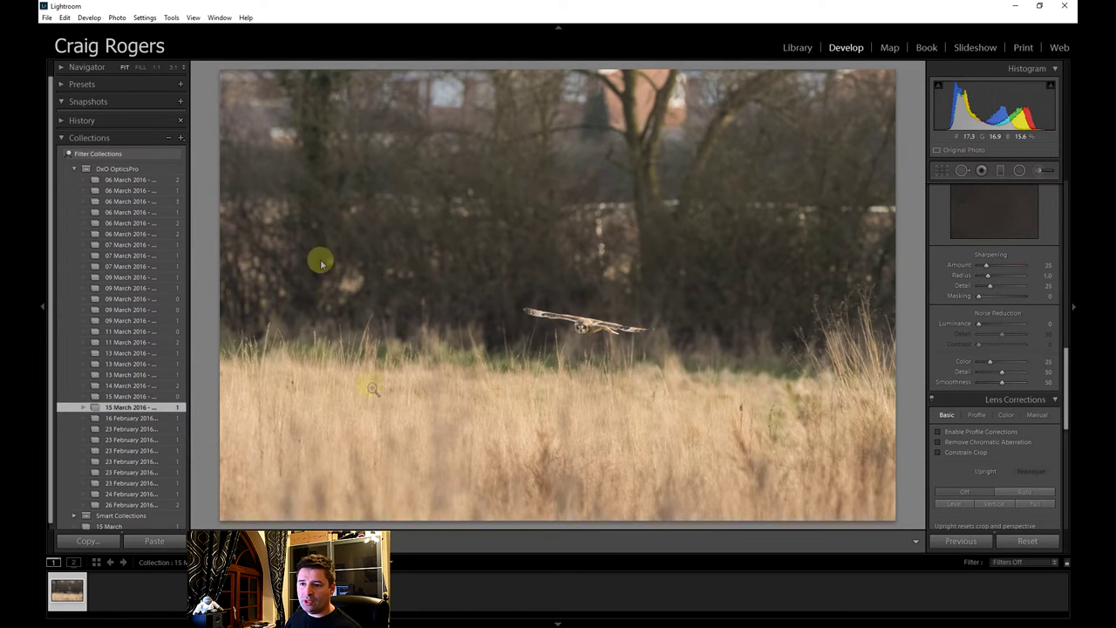
# - Add Test Owl_DxO.dng from the filmstrip to the 15 March collection and select that collection
pyautogui.scroll(-1, 50, 469)
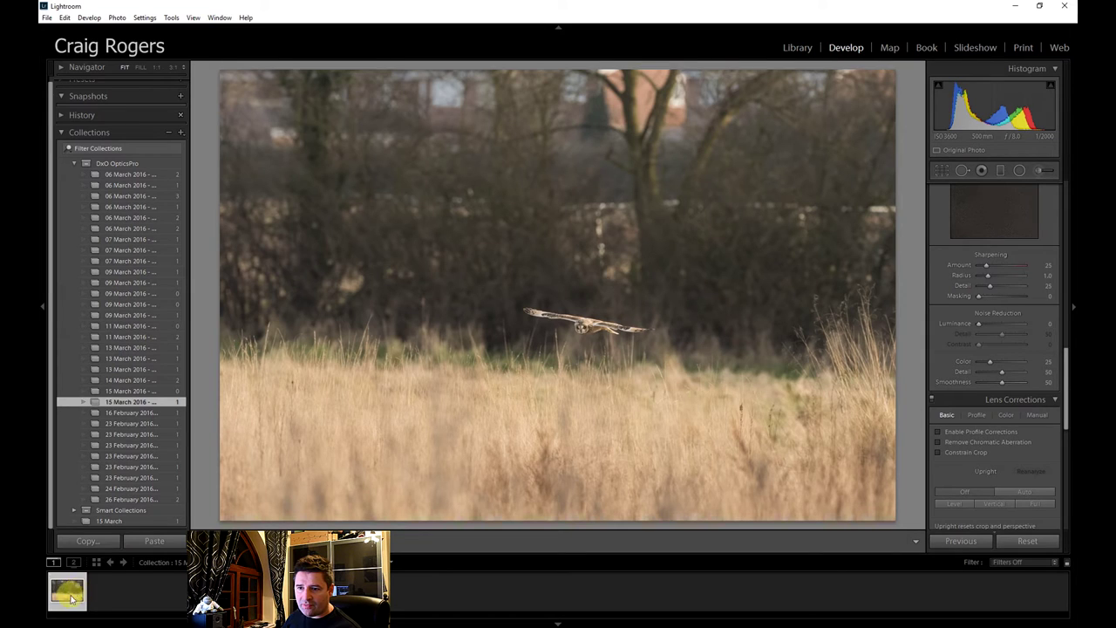
pyautogui.moveTo(67, 590); pyautogui.dragTo(100, 521)
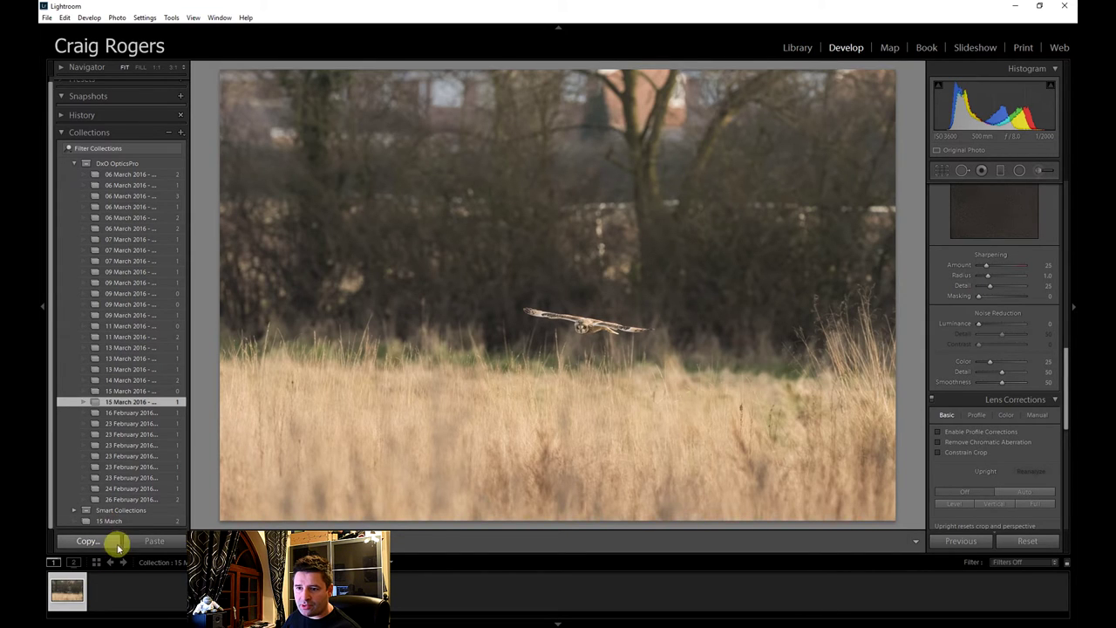
pyautogui.click(112, 521)
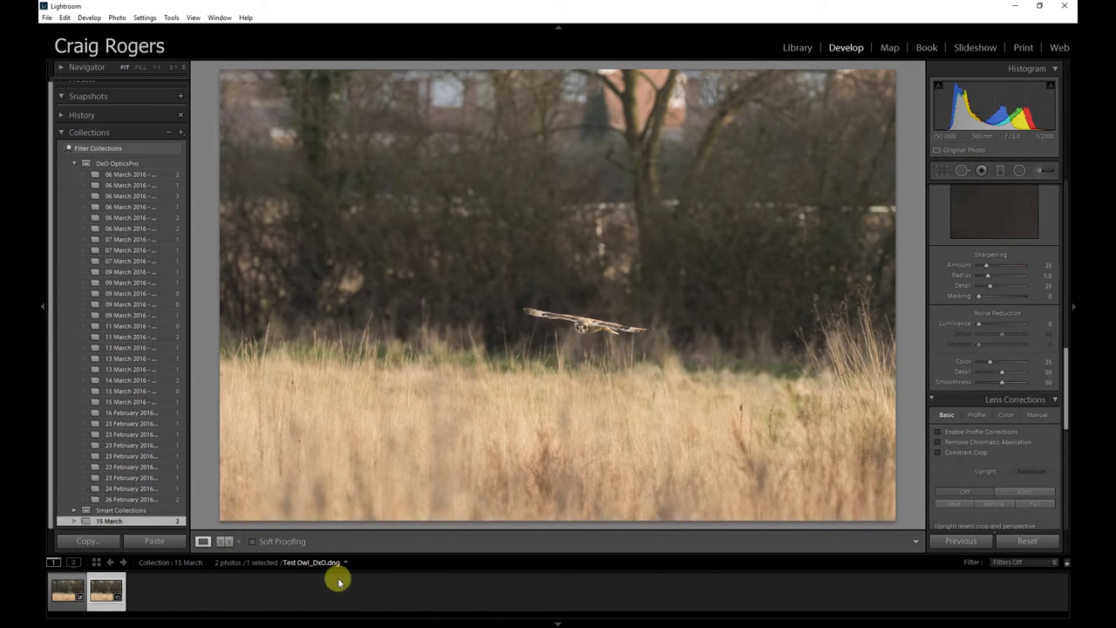
# - Flip between the original Test Owl.NEF and the DxO DNG, ending on the original zoomed 1:1
pyautogui.click(77, 595)
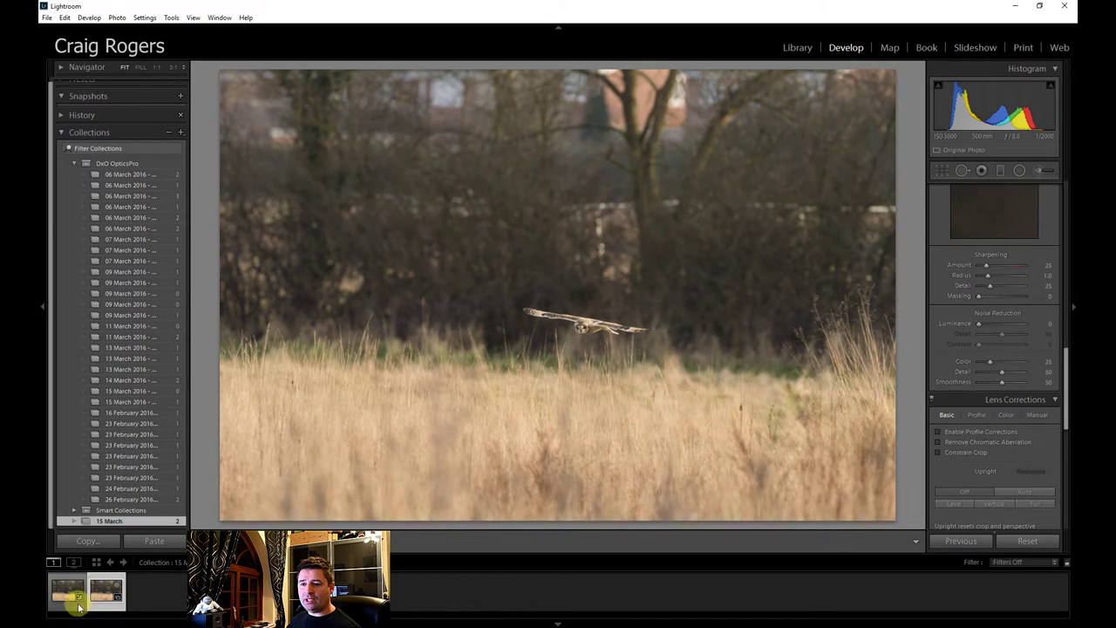
pyautogui.click(64, 594)
pyautogui.click(106, 595)
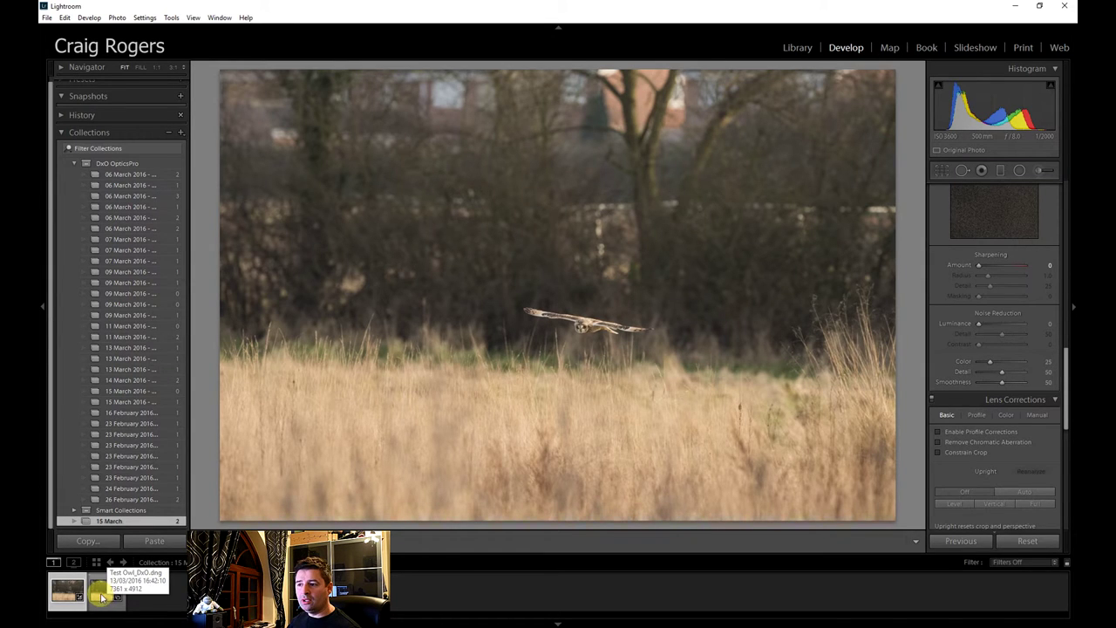
pyautogui.click(101, 597)
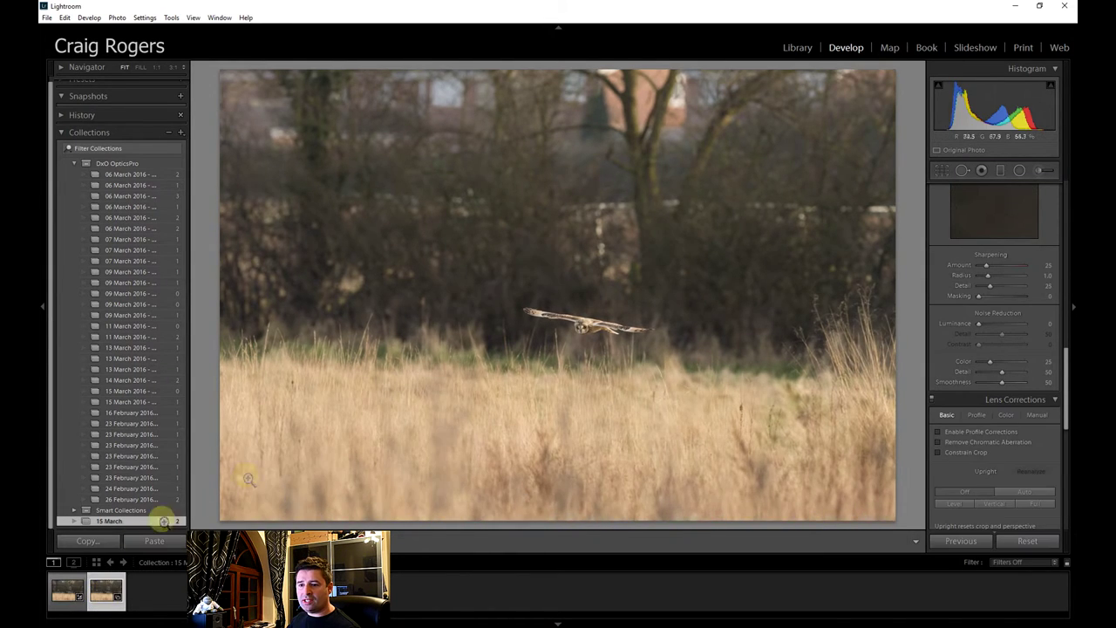
pyautogui.click(73, 597)
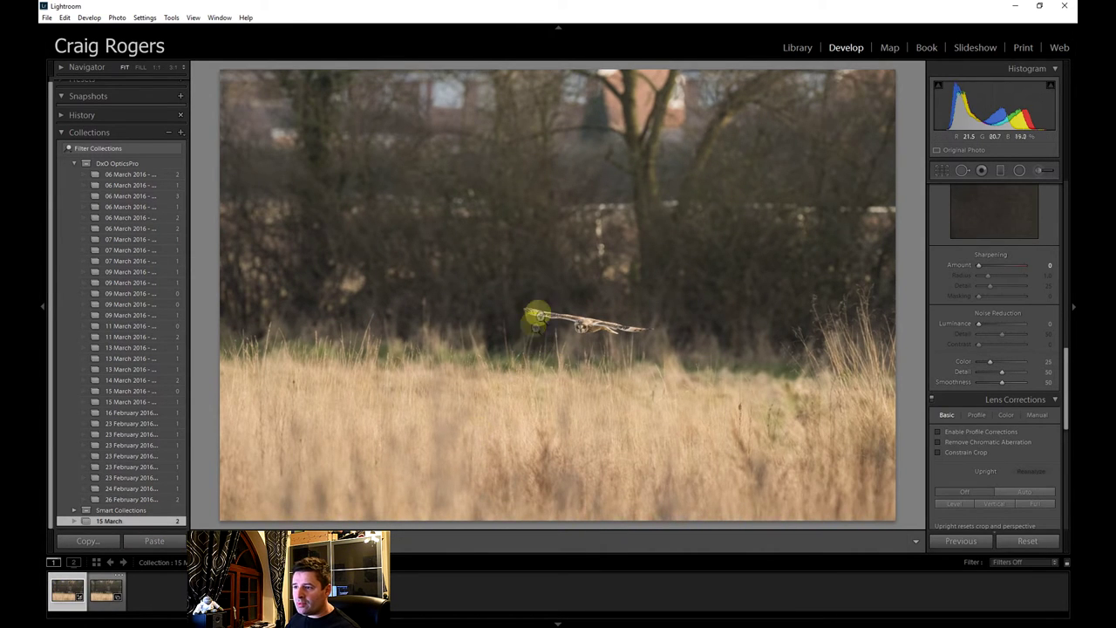
pyautogui.click(528, 319)
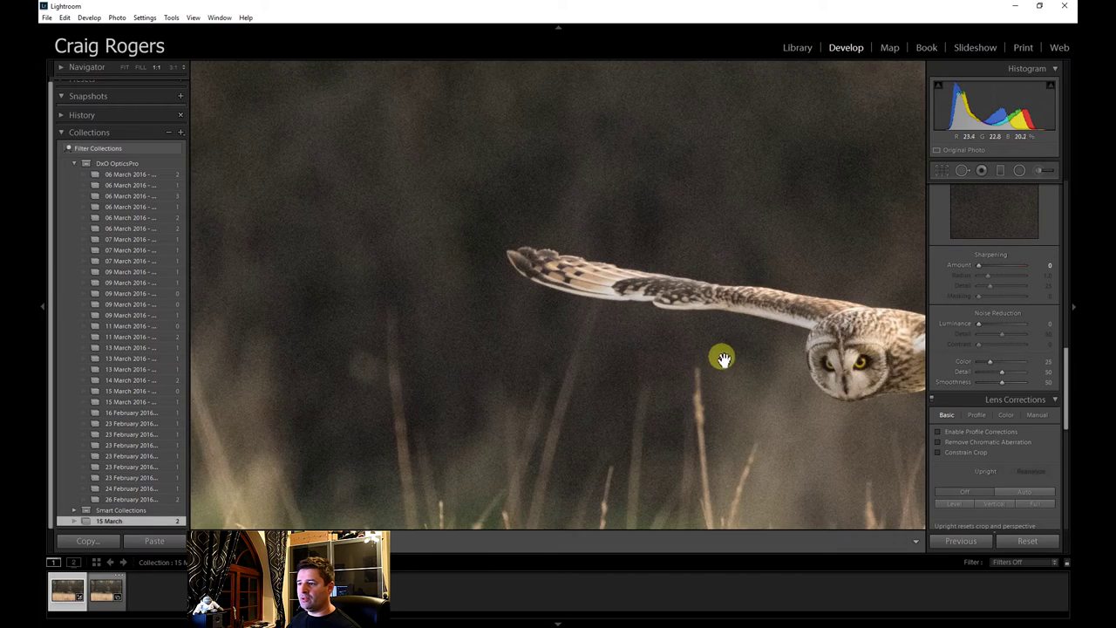
# - Centre the owl at 1:1, toggle between the DxO and original versions, then return to Fit
pyautogui.moveTo(723, 358); pyautogui.dragTo(474, 319)
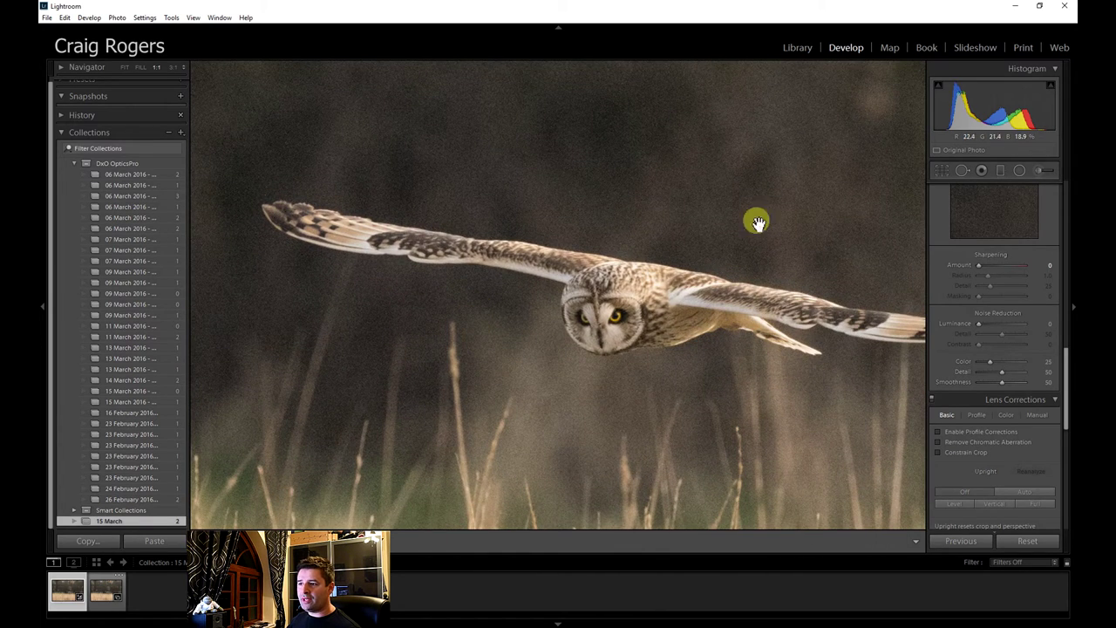
pyautogui.click(106, 597)
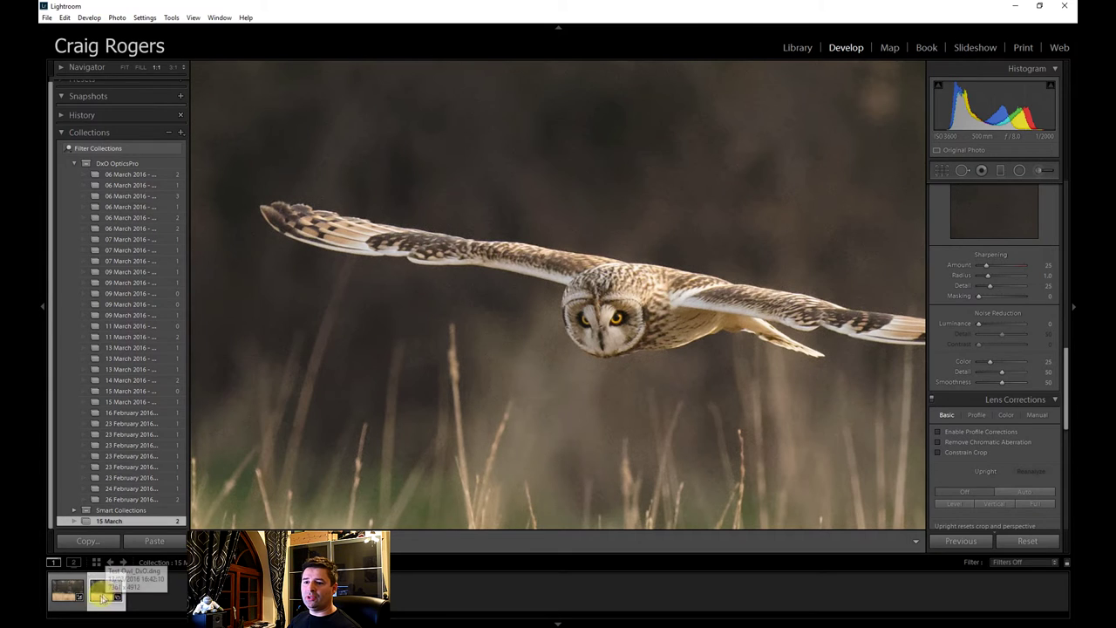
pyautogui.click(63, 596)
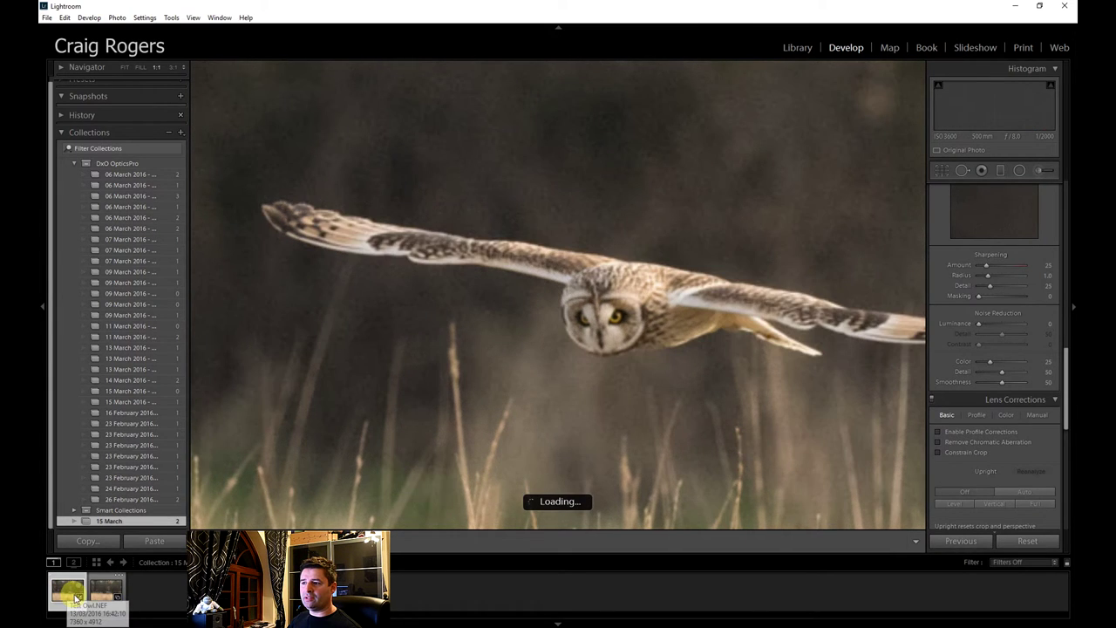
pyautogui.click(105, 597)
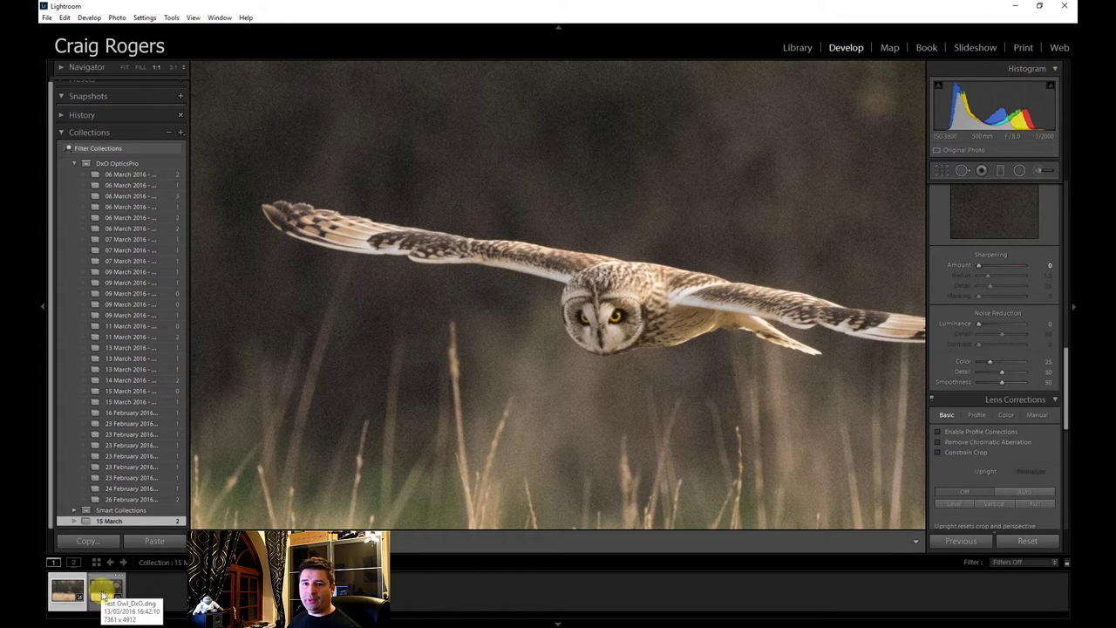
pyautogui.press('Left')
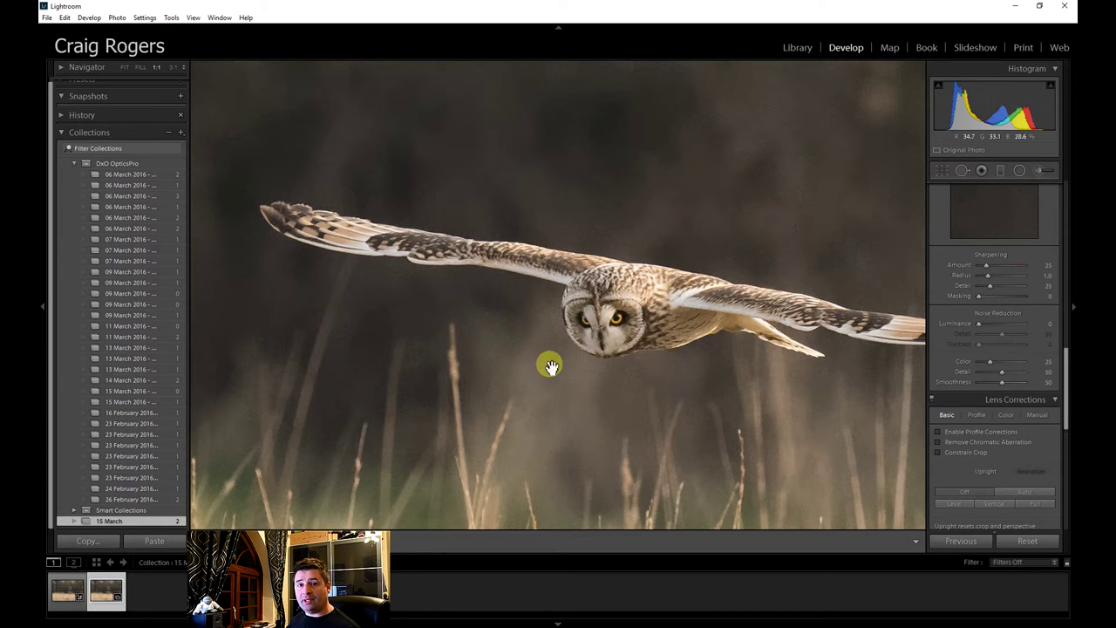
pyautogui.click(458, 288)
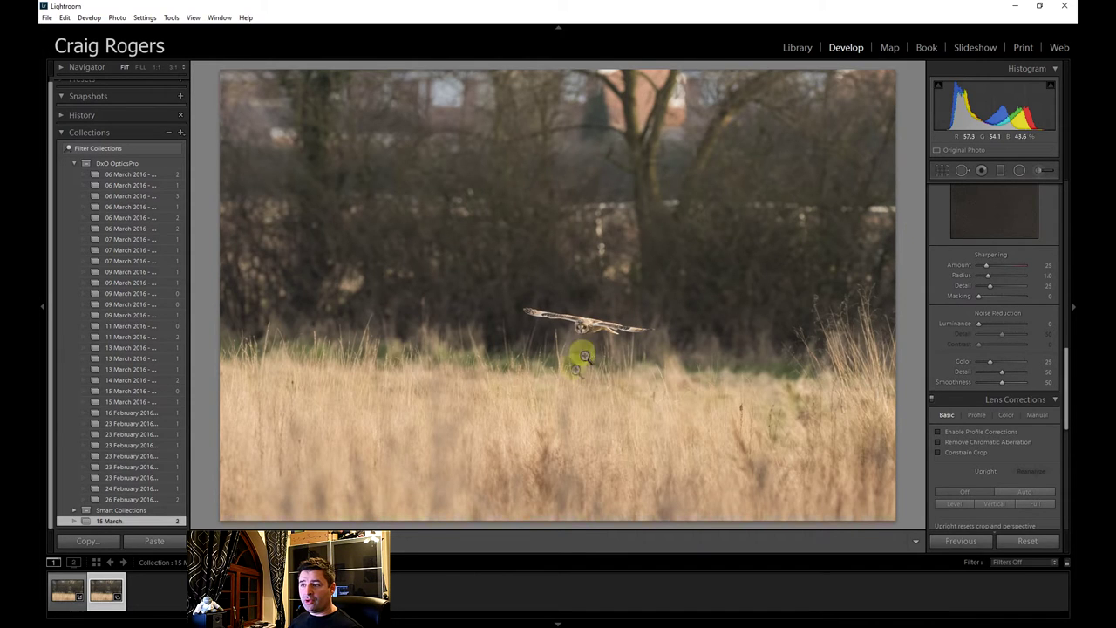
# - Crop the owl photo to a free-aspect tight frame around the flying owl, raising the bottom edge
pyautogui.click(943, 169)
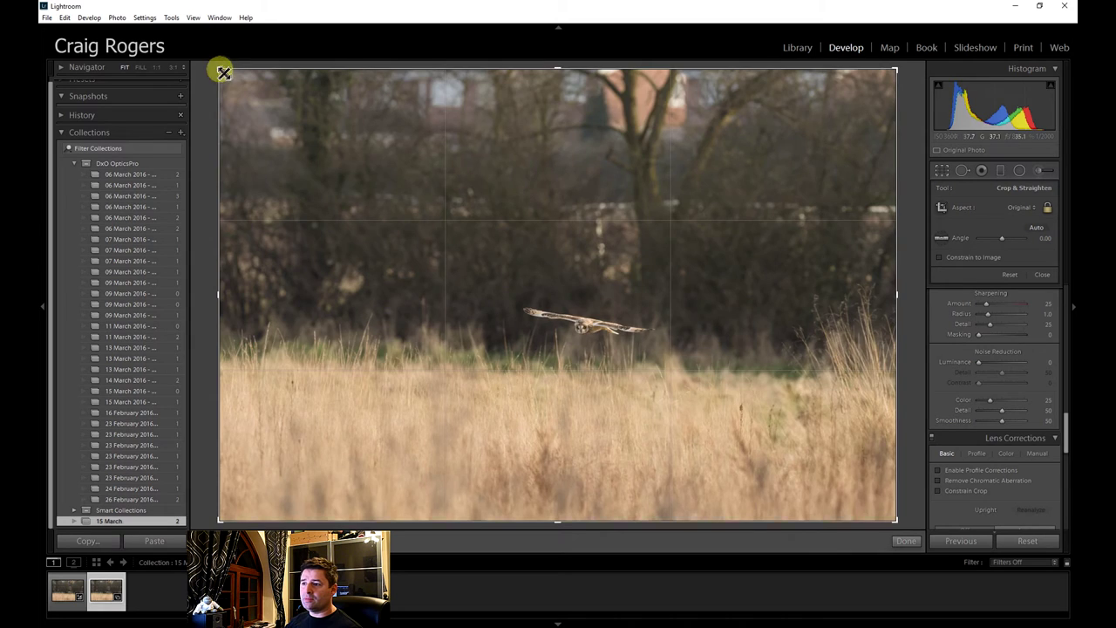
pyautogui.moveTo(223, 72); pyautogui.dragTo(332, 166)
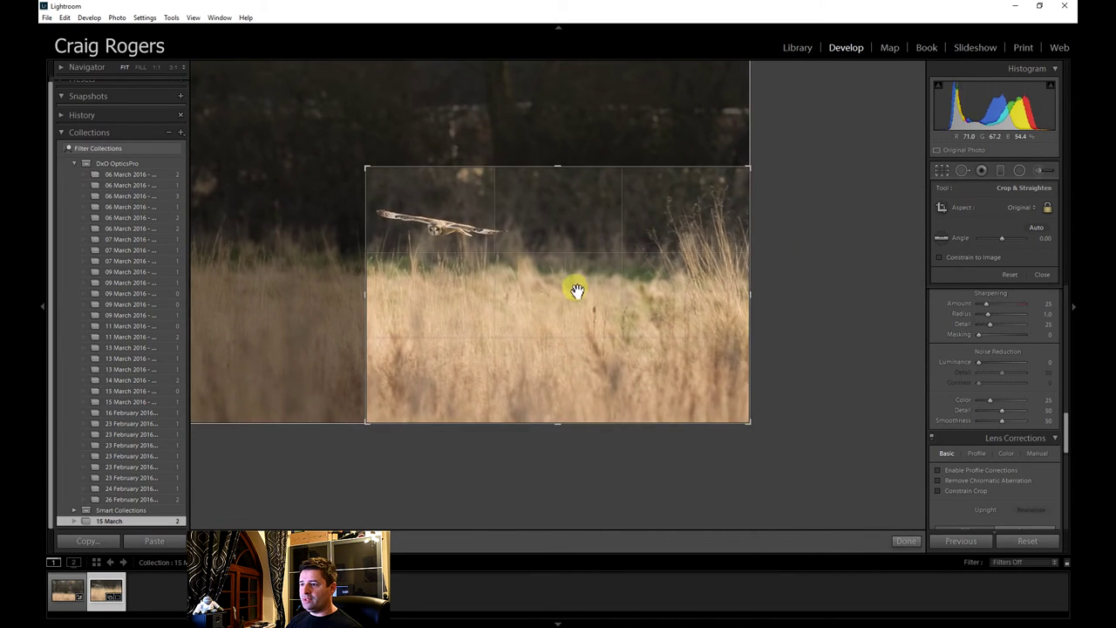
pyautogui.moveTo(576, 291); pyautogui.dragTo(763, 321)
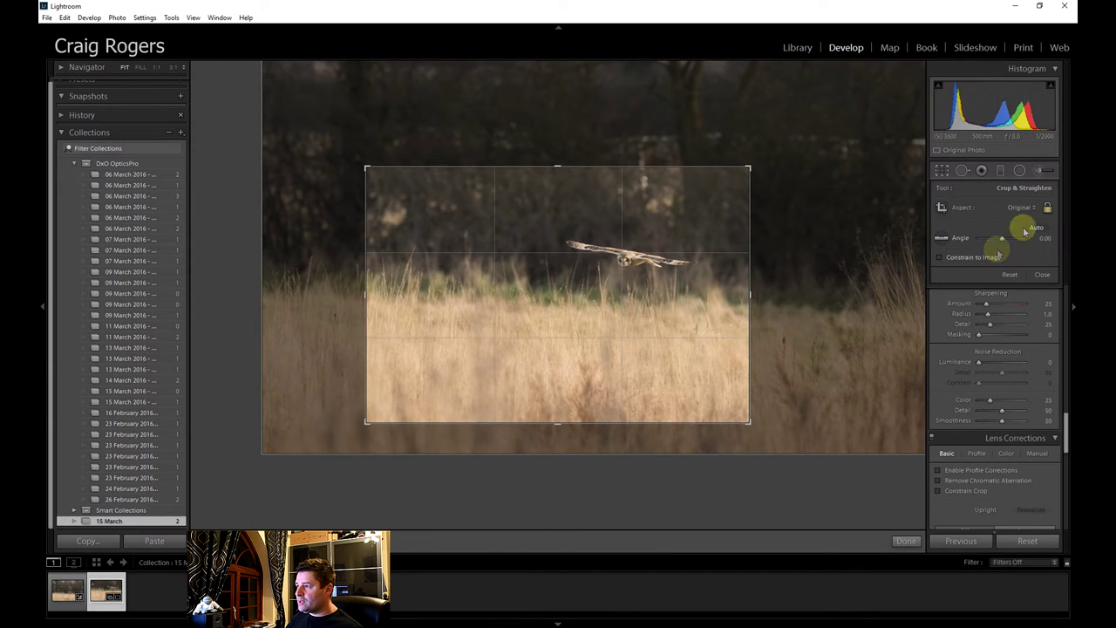
pyautogui.click(1049, 213)
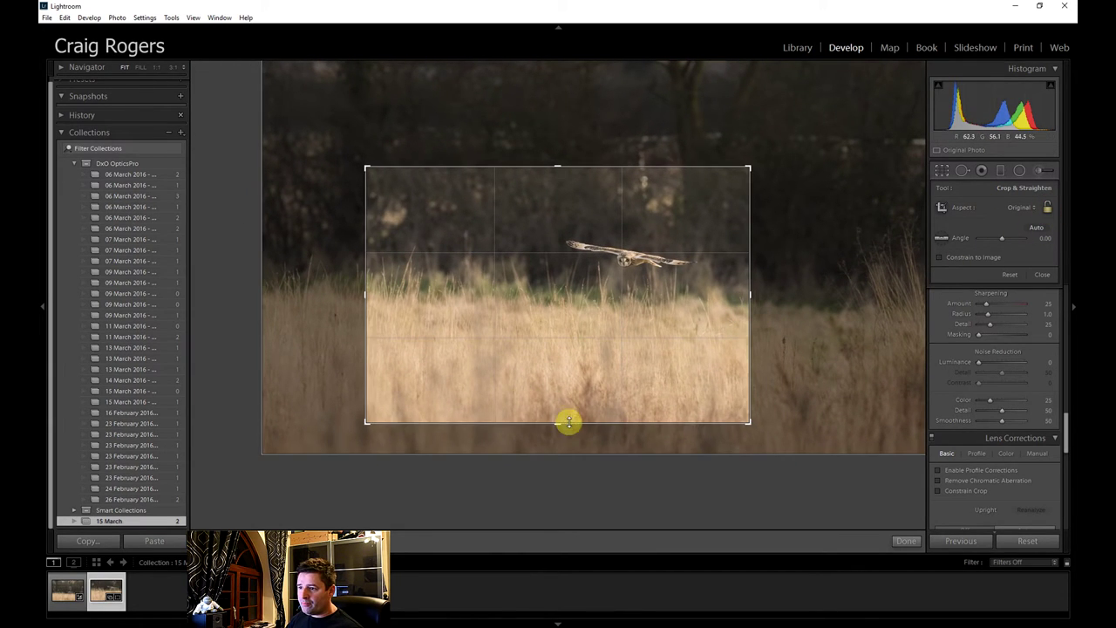
pyautogui.moveTo(556, 422); pyautogui.dragTo(561, 398)
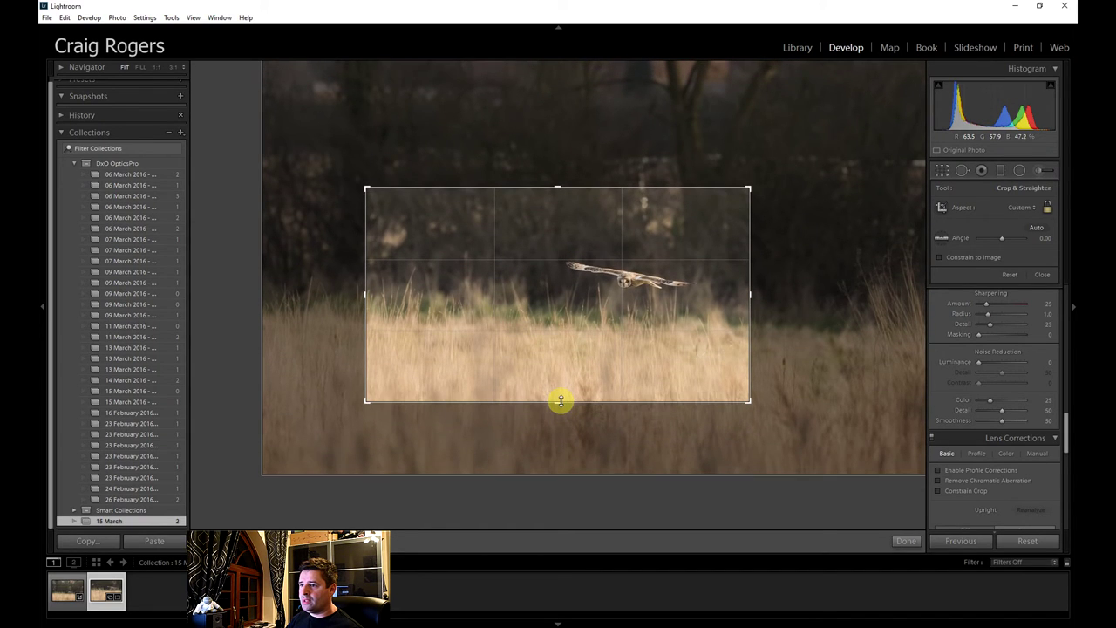
pyautogui.moveTo(586, 316)
pyautogui.mouseDown()
pyautogui.moveTo(578, 297)
pyautogui.moveTo(588, 291)
pyautogui.moveTo(594, 312)
pyautogui.mouseUp()
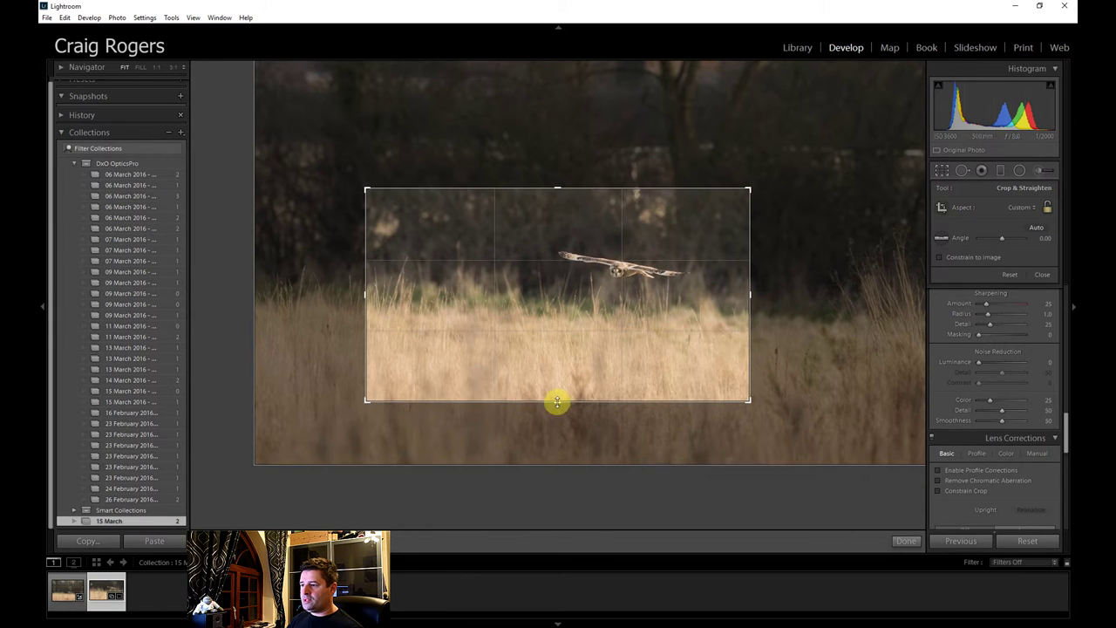
pyautogui.click(905, 539)
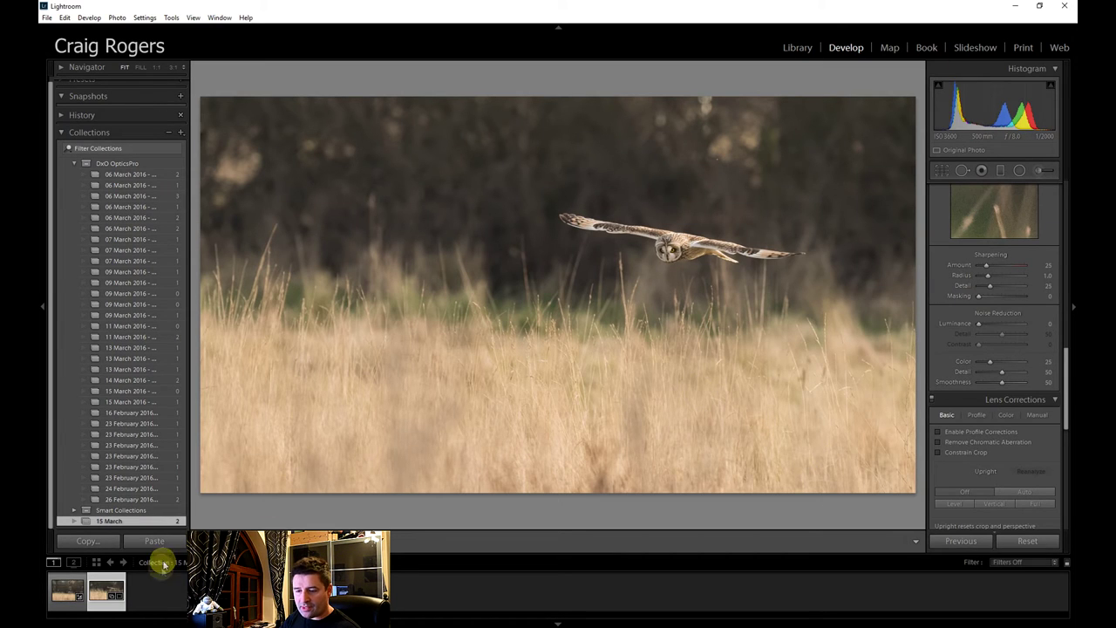
# - Synchronize only the Crop setting from the owl photo onto the DxO version
pyautogui.keyDown('shift'); pyautogui.click(68, 593); pyautogui.keyUp('shift')
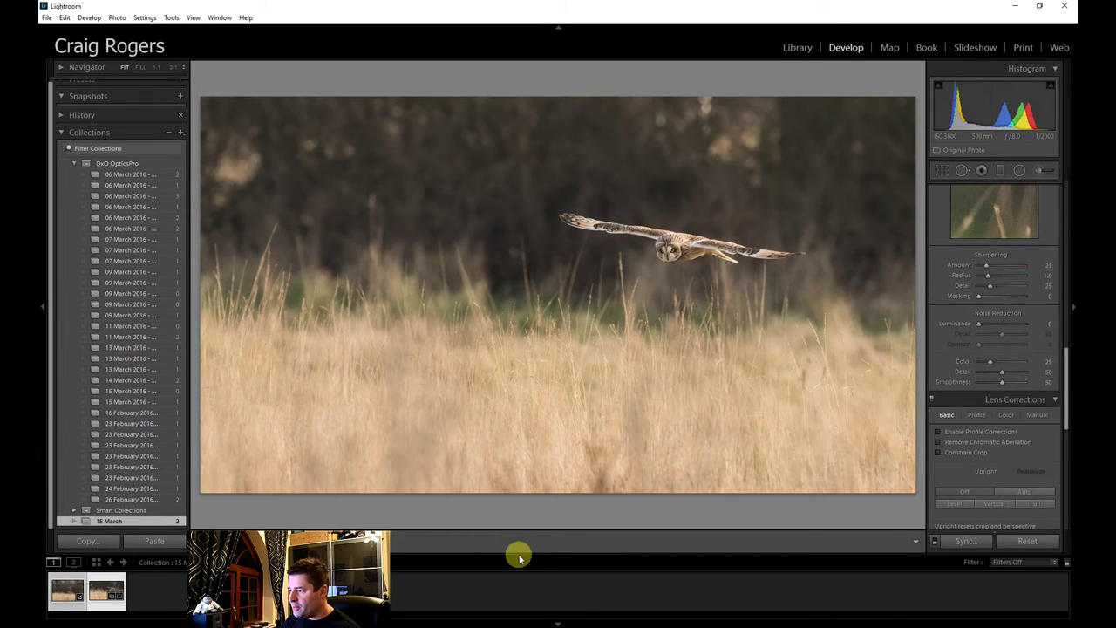
pyautogui.click(994, 542)
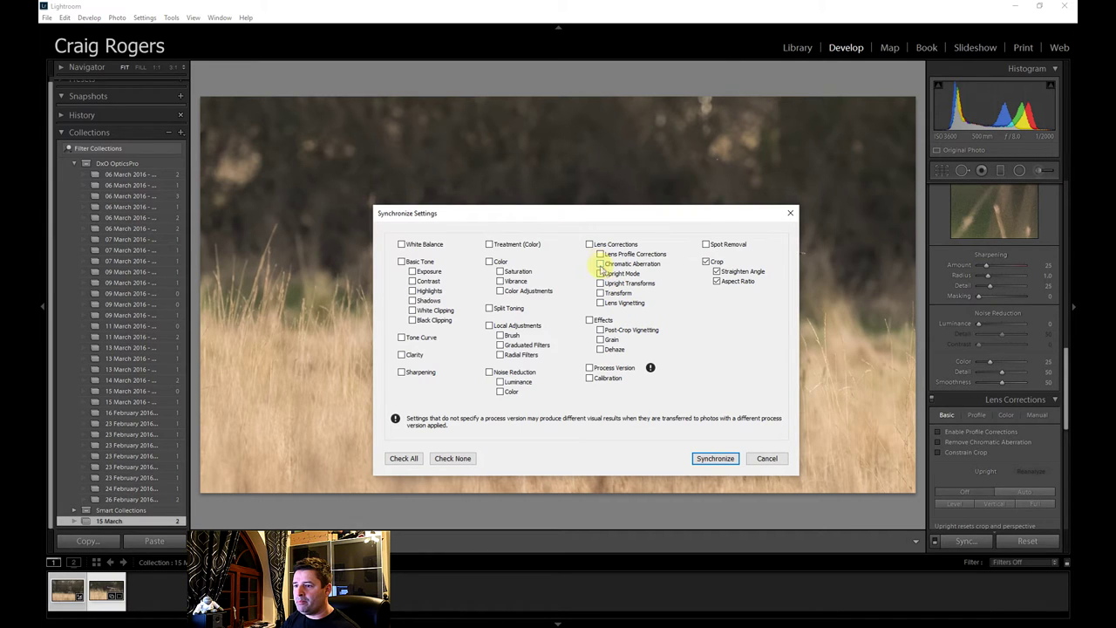
pyautogui.click(449, 462)
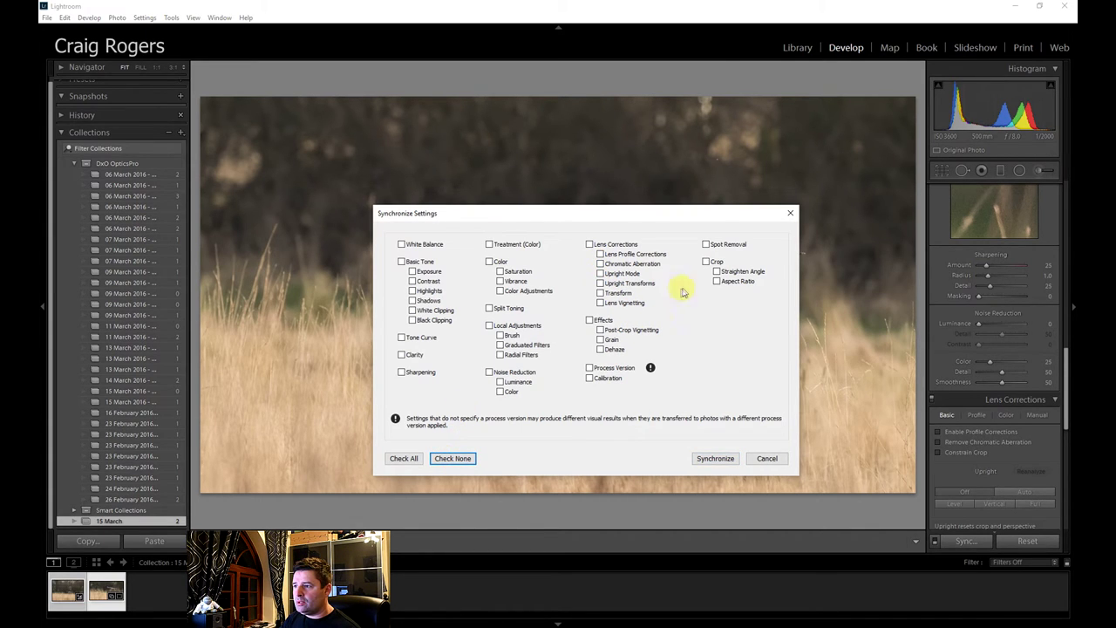
pyautogui.click(708, 262)
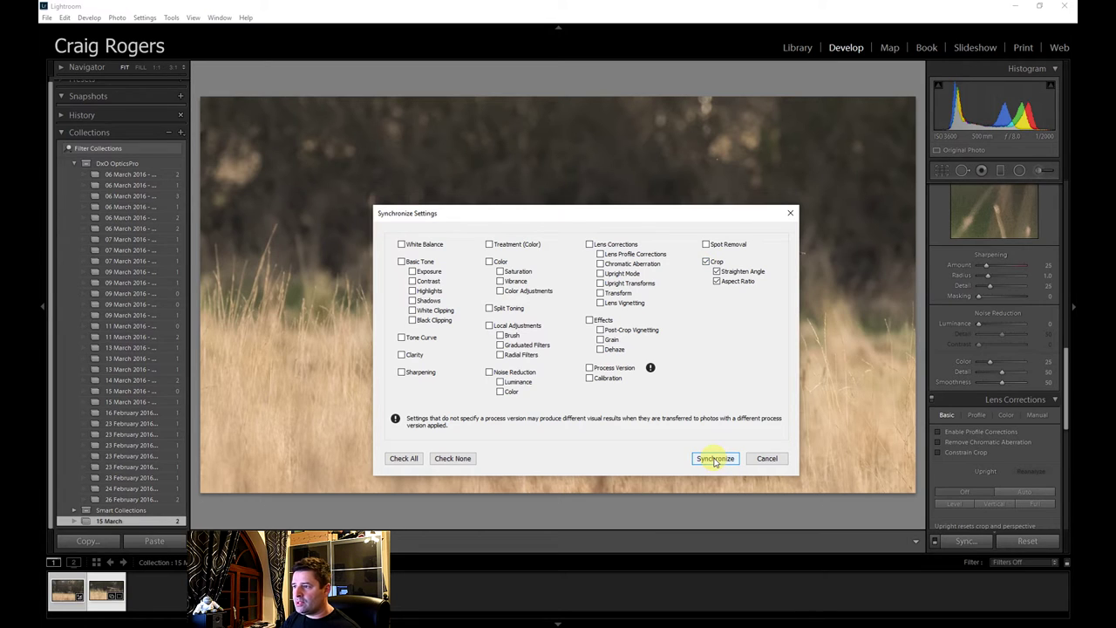
pyautogui.click(715, 458)
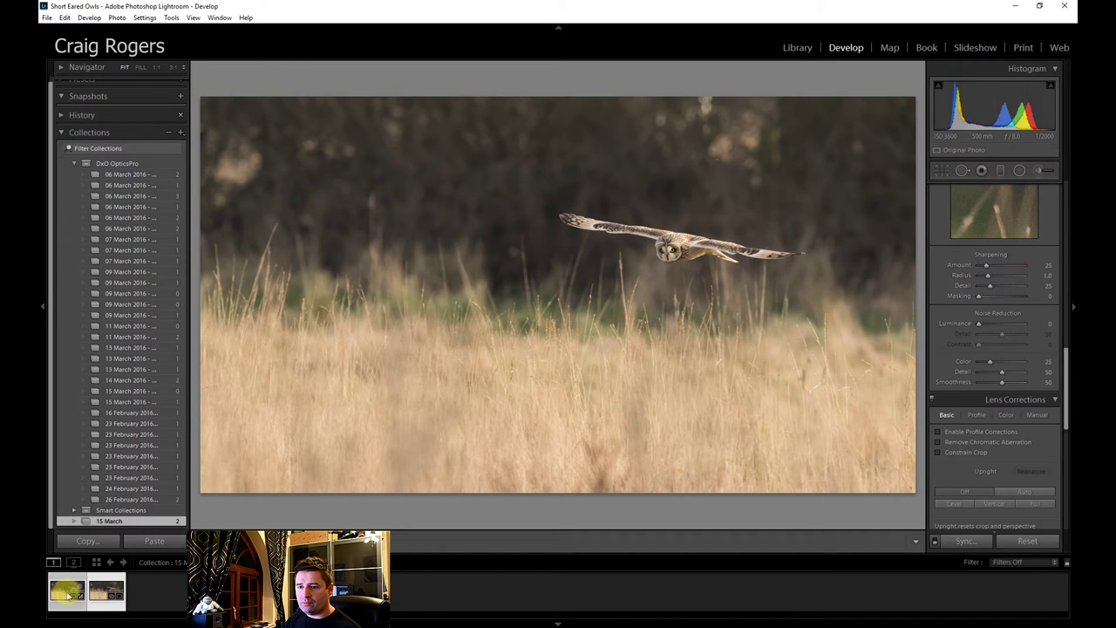
# - Compare the cropped original and cropped DxO versions by switching between their thumbnails
pyautogui.click(64, 594)
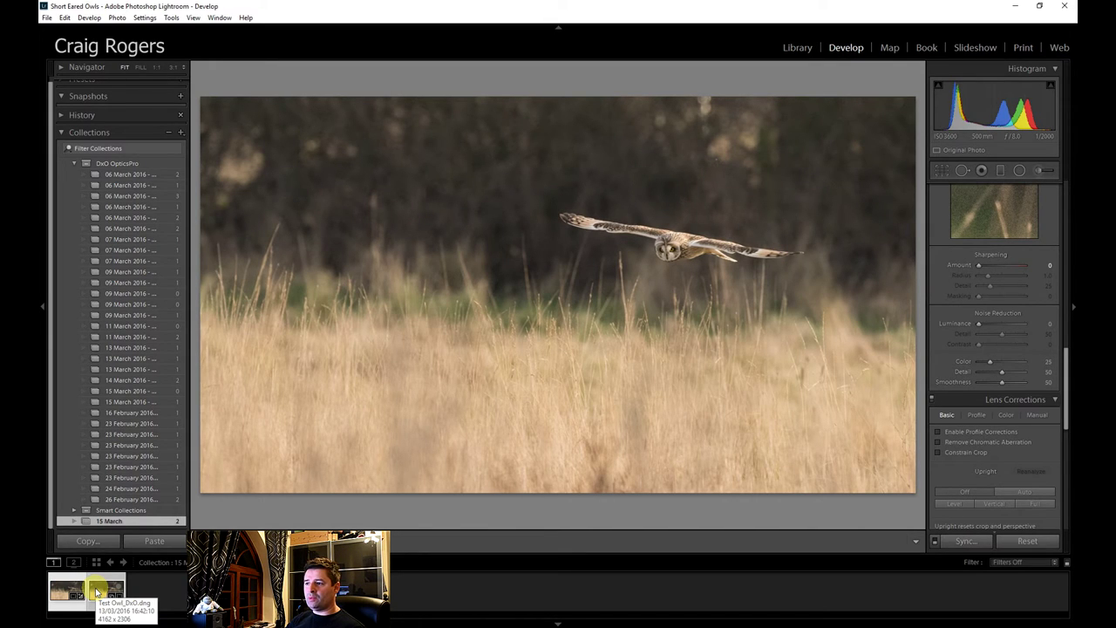
pyautogui.click(95, 593)
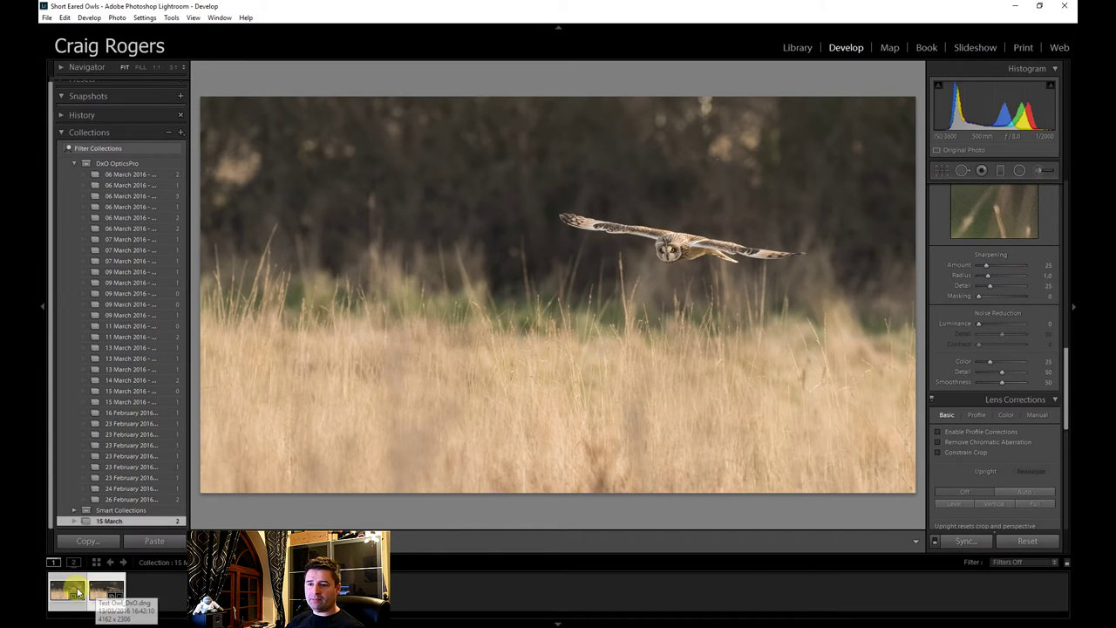
pyautogui.click(63, 594)
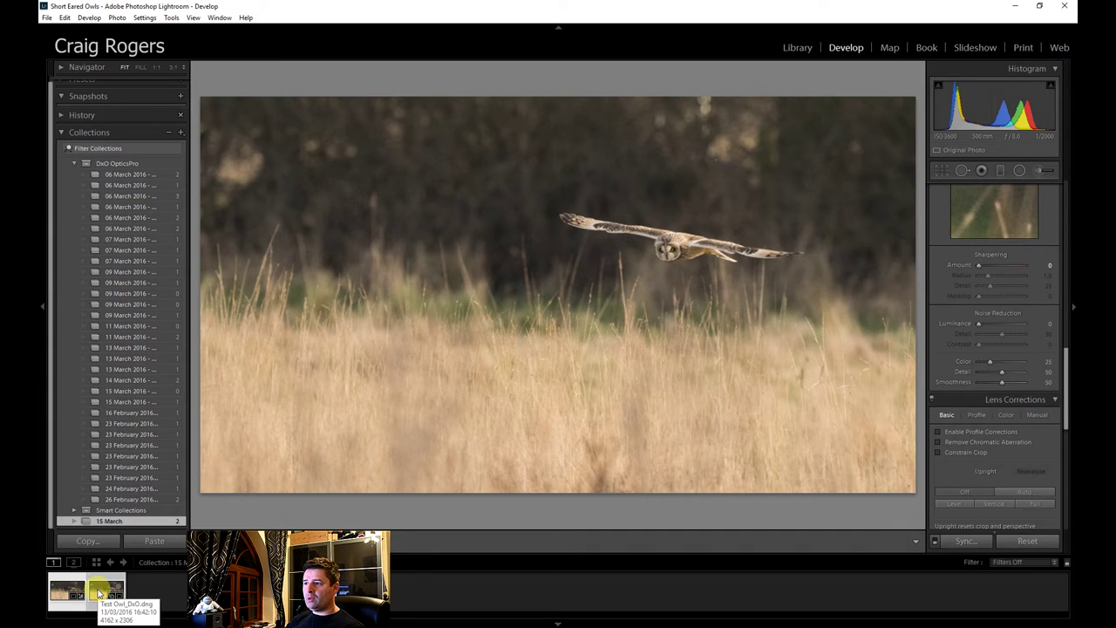
pyautogui.click(98, 593)
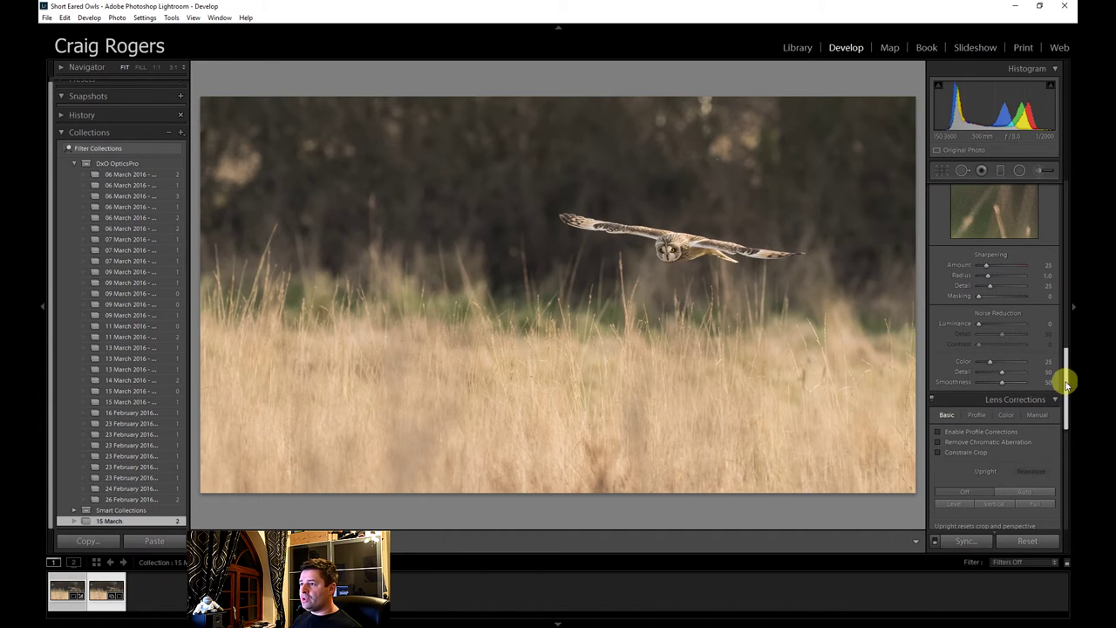
pyautogui.moveTo(1067, 384); pyautogui.dragTo(1066, 194)
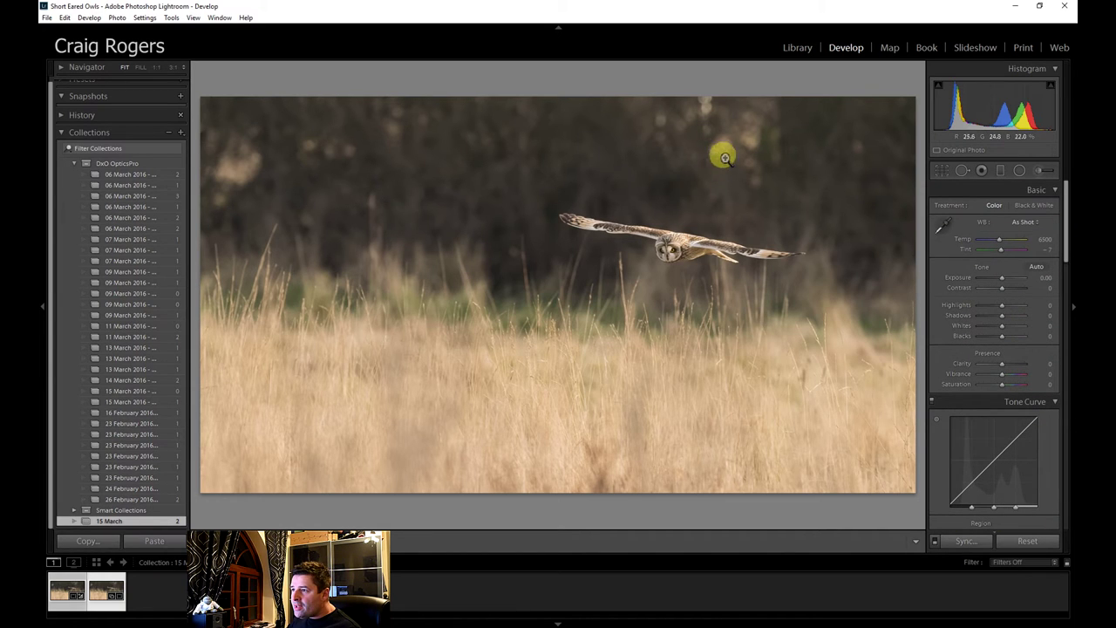
# - At 1:1, heal the white speck above the owl with Spot Removal, then return to Fit view
pyautogui.click(714, 155)
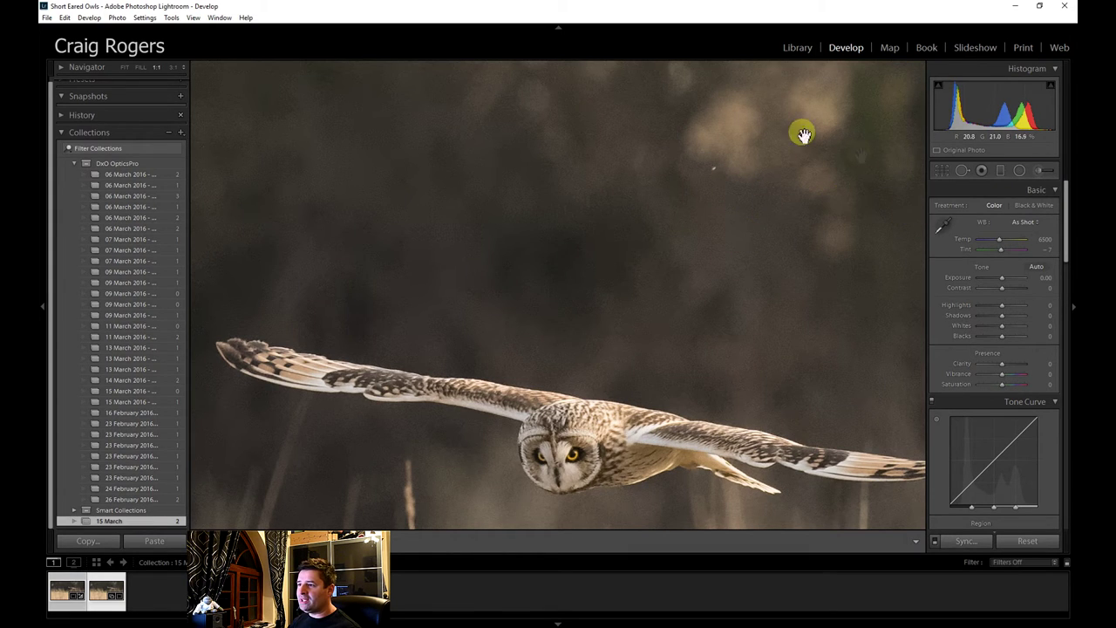
pyautogui.click(963, 170)
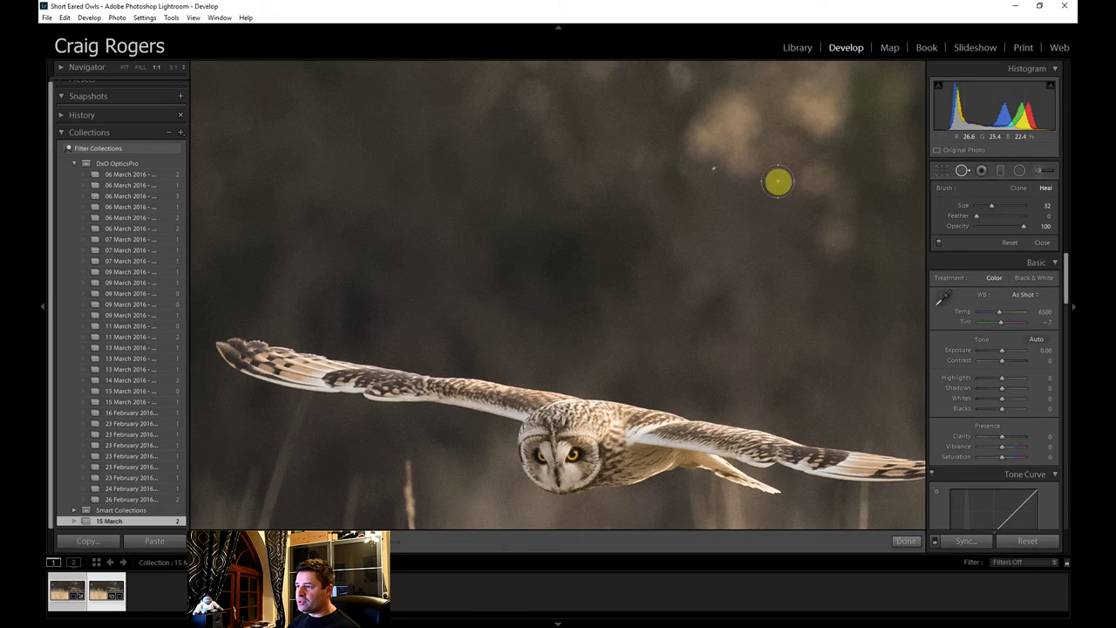
pyautogui.click(907, 541)
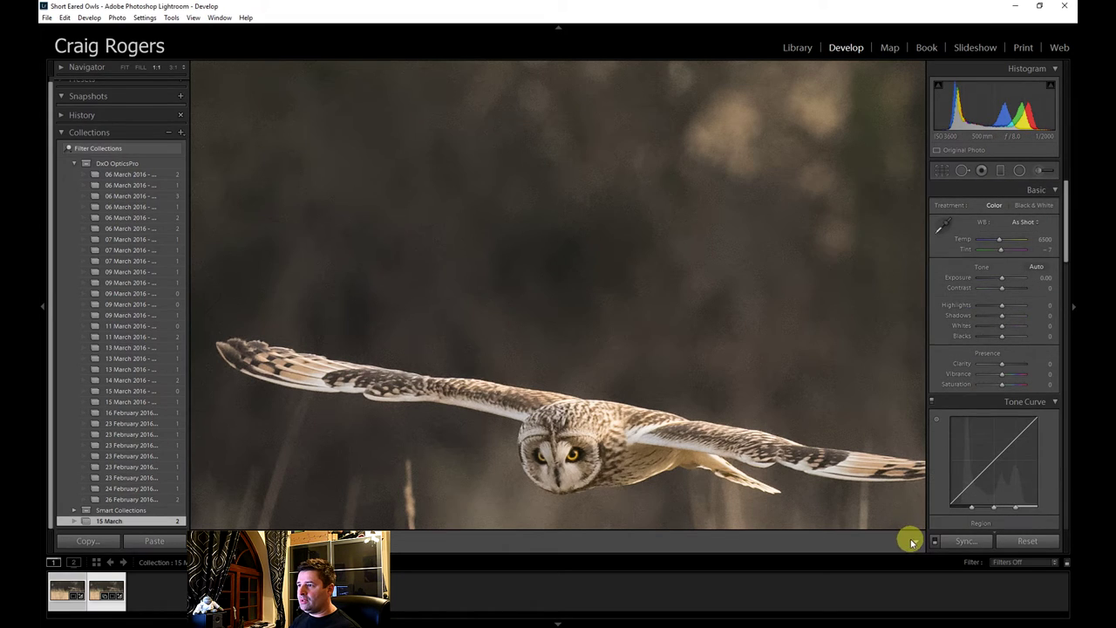
pyautogui.click(785, 306)
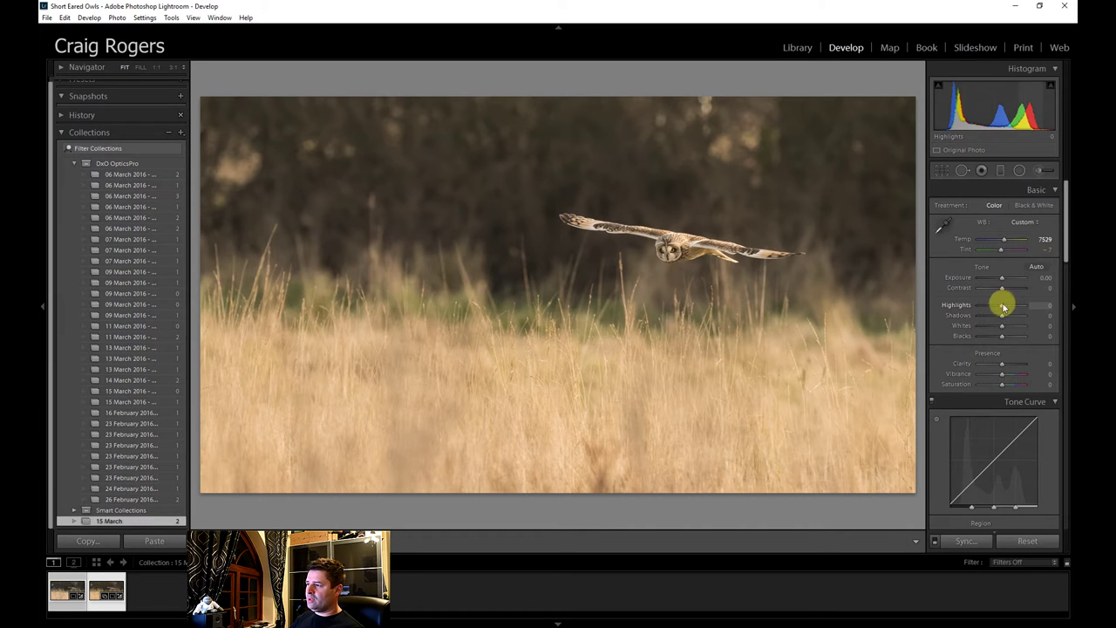
# - Set Highlights −100, Whites +15, Blacks −13 and Vibrance +13 in the Basic panel
pyautogui.moveTo(1003, 305); pyautogui.dragTo(966, 302)
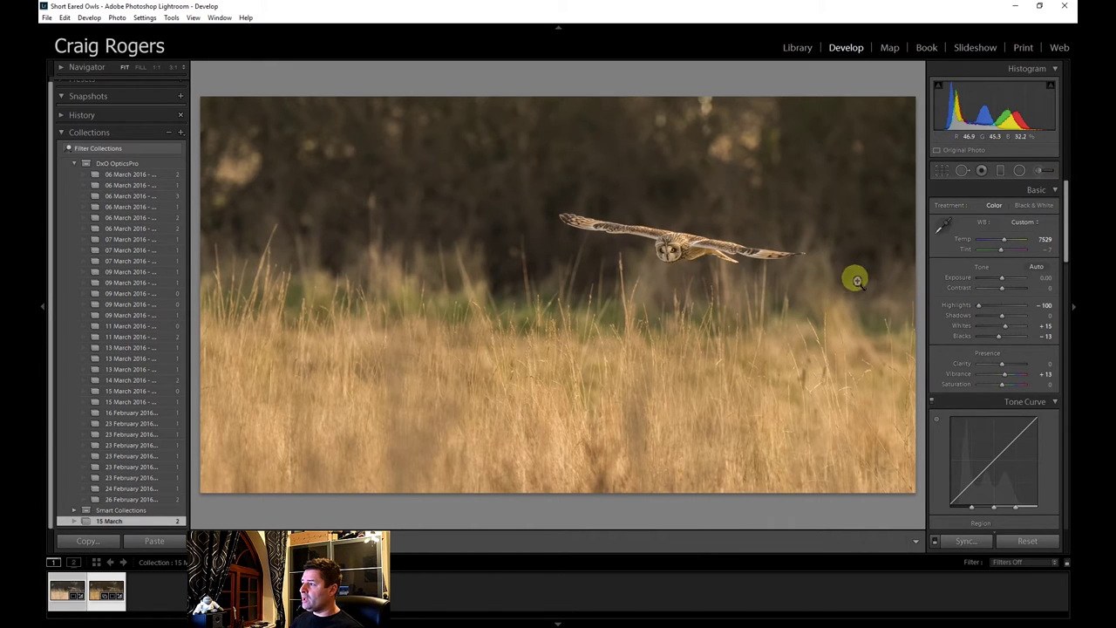
pyautogui.click(1068, 249)
# - Sample the grass to set HSL saturation Orange +12, Yellow +22, Green +7, then compare with the original
pyautogui.moveTo(1066, 247)
pyautogui.moveTo(1067, 246); pyautogui.dragTo(1058, 344)
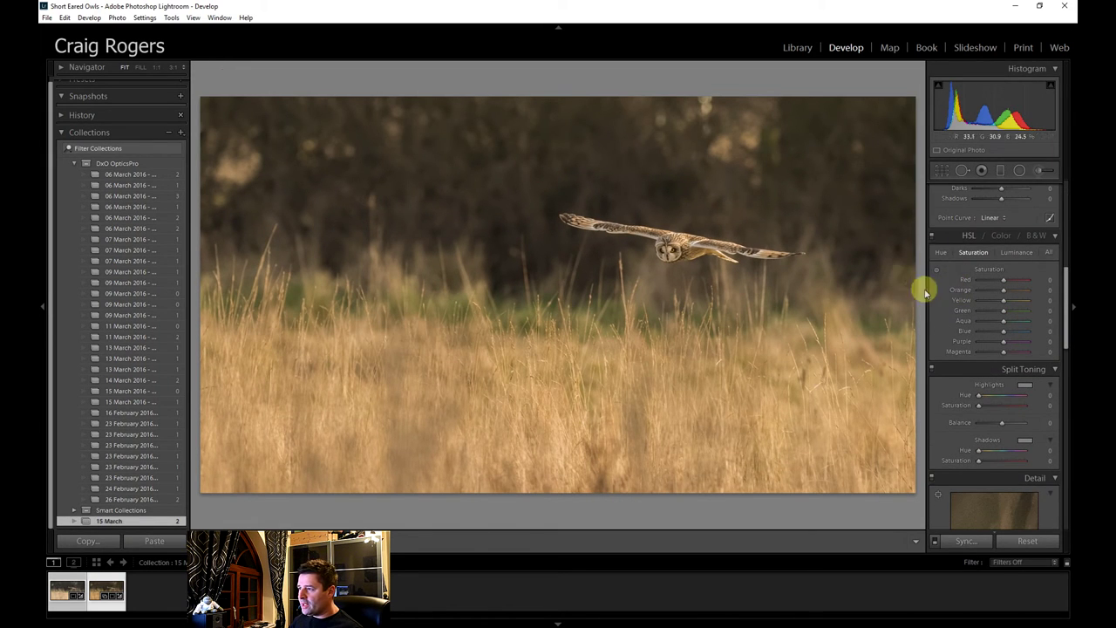
pyautogui.click(938, 269)
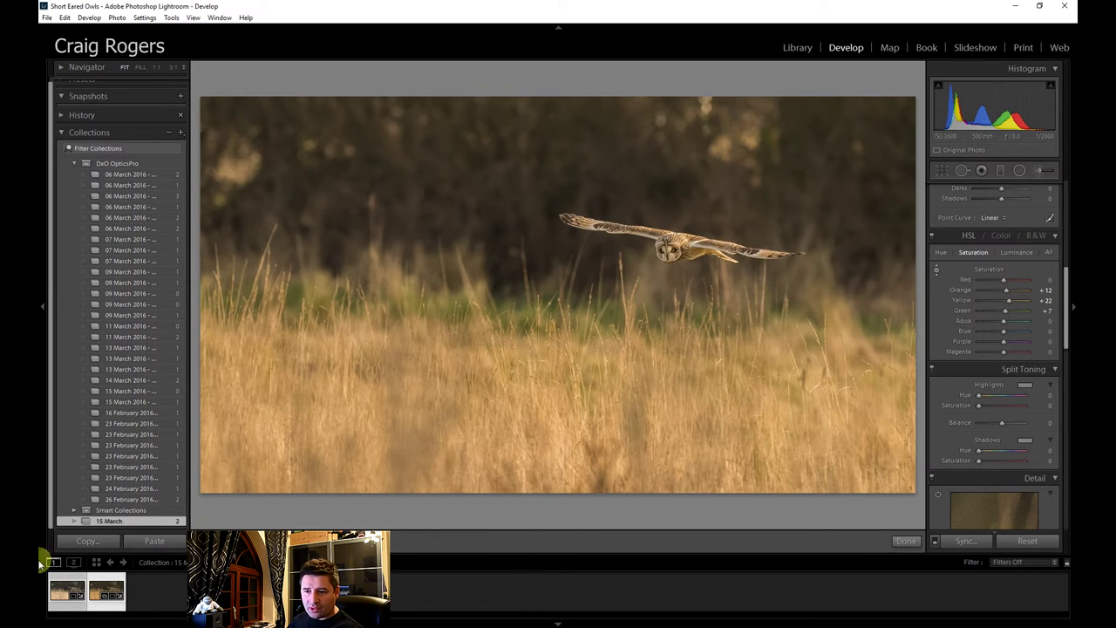
pyautogui.click(66, 595)
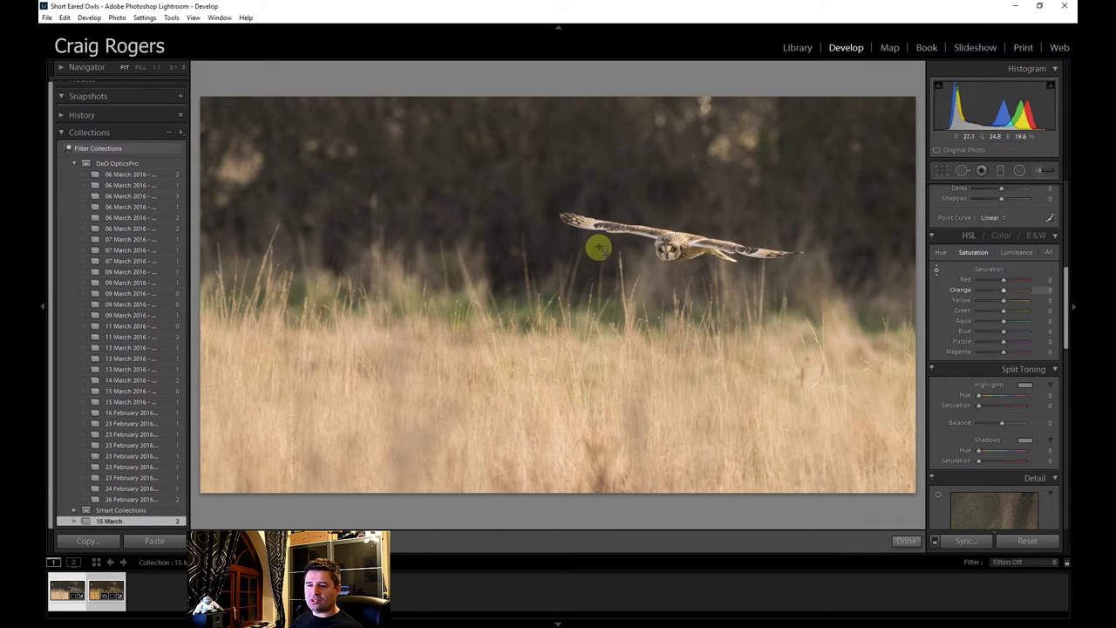
pyautogui.click(95, 596)
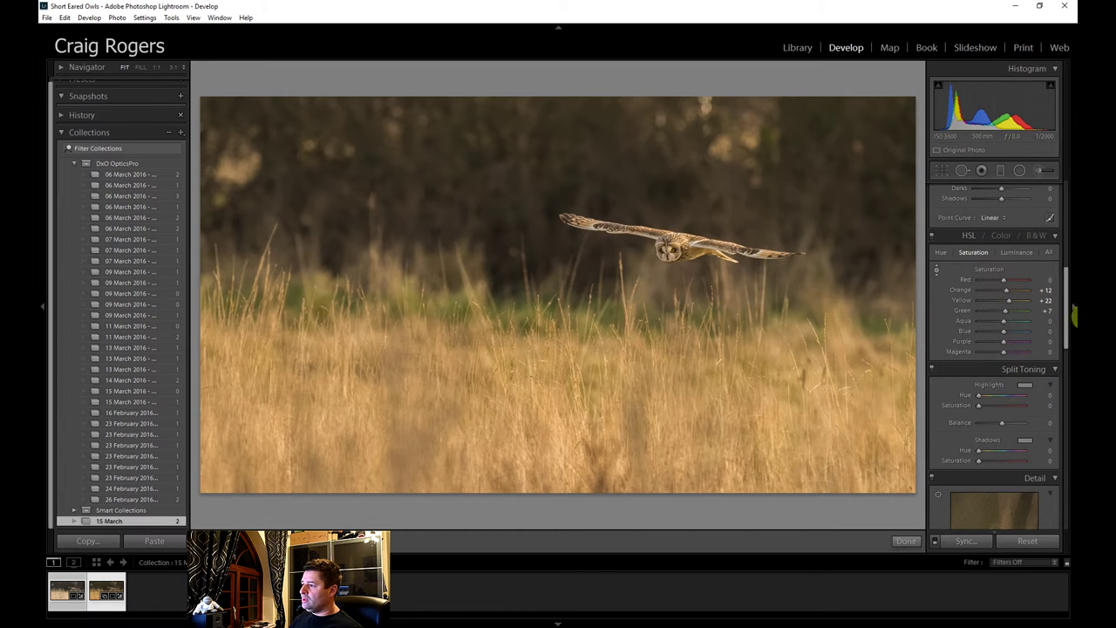
pyautogui.moveTo(1067, 309); pyautogui.dragTo(1066, 324)
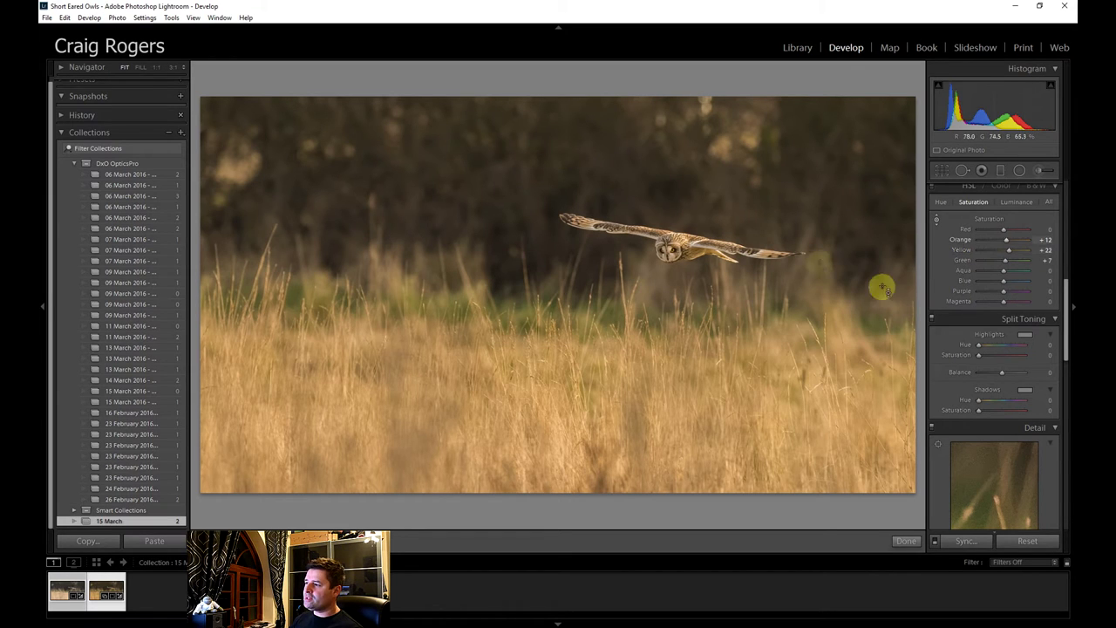
pyautogui.moveTo(1064, 324); pyautogui.dragTo(1057, 471)
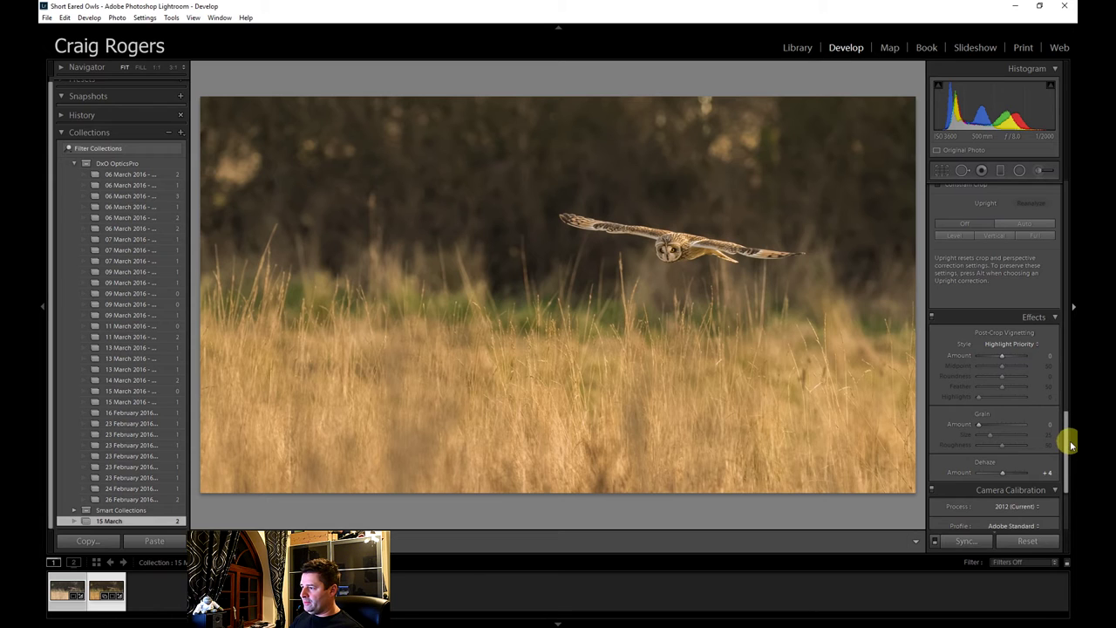
pyautogui.moveTo(1065, 449); pyautogui.dragTo(1072, 215)
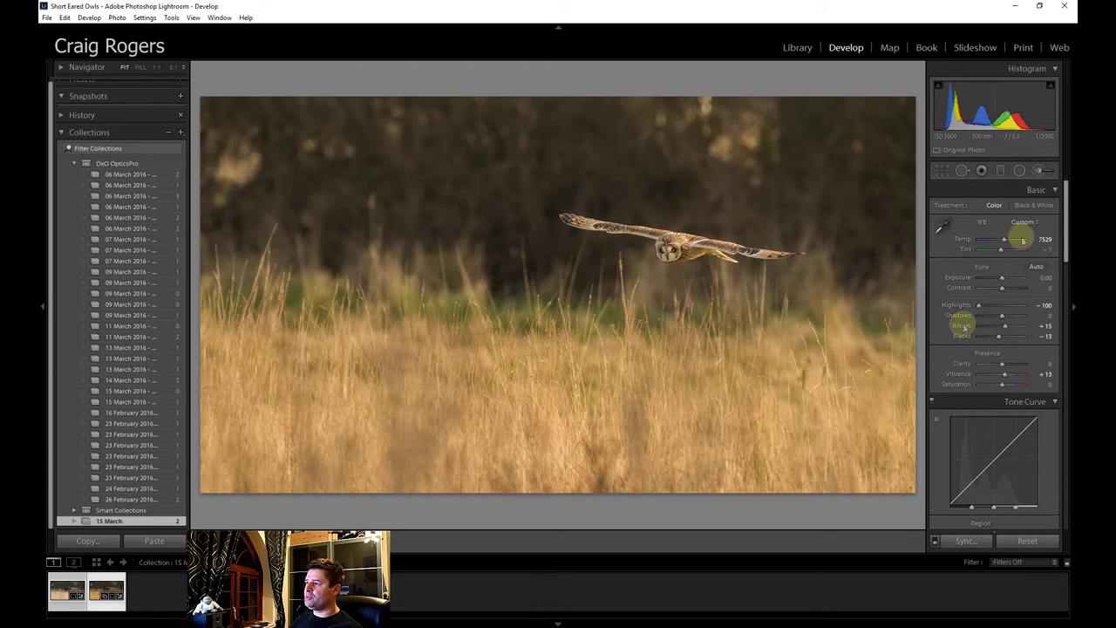
pyautogui.press('k')
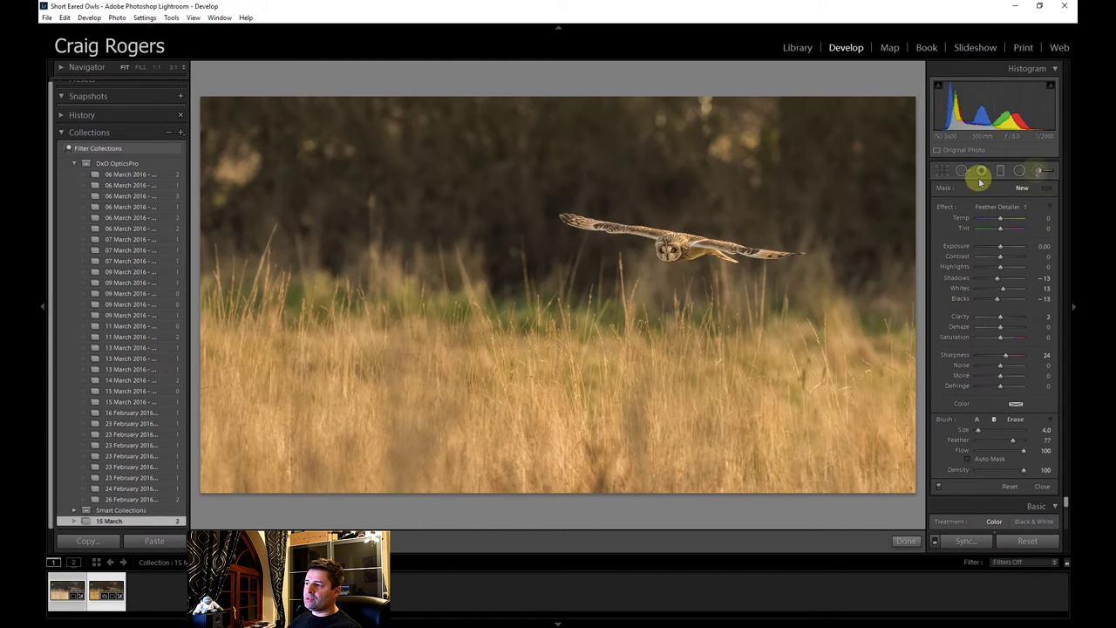
# - At 1:1, paint an Iris Enhance brush with a smaller brush size over the owl's eyes
pyautogui.click(158, 68)
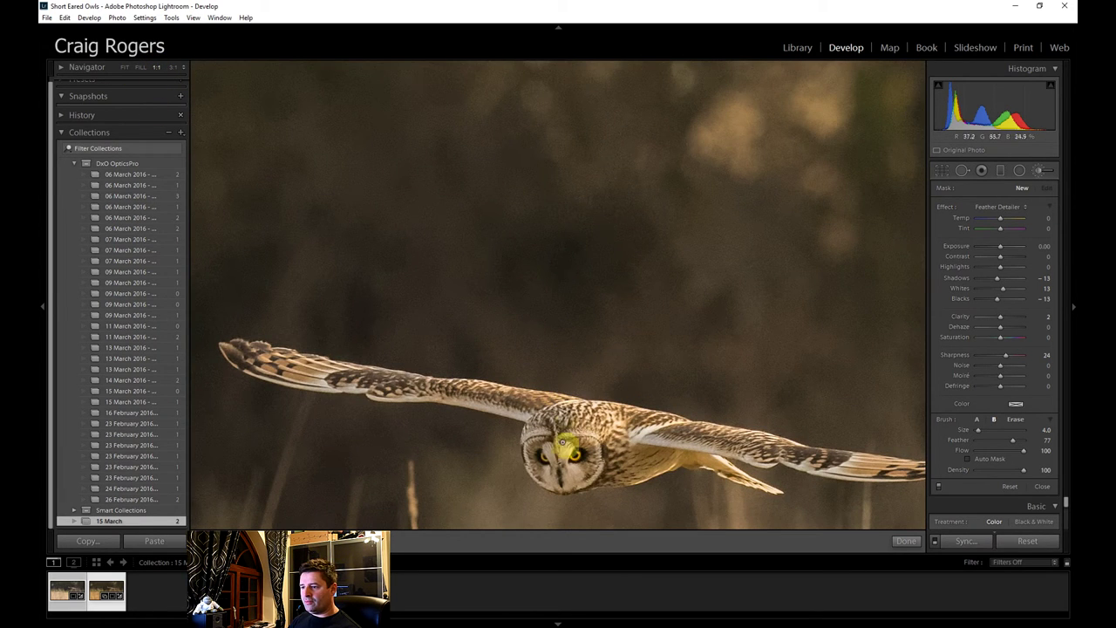
pyautogui.moveTo(565, 447); pyautogui.dragTo(580, 390)
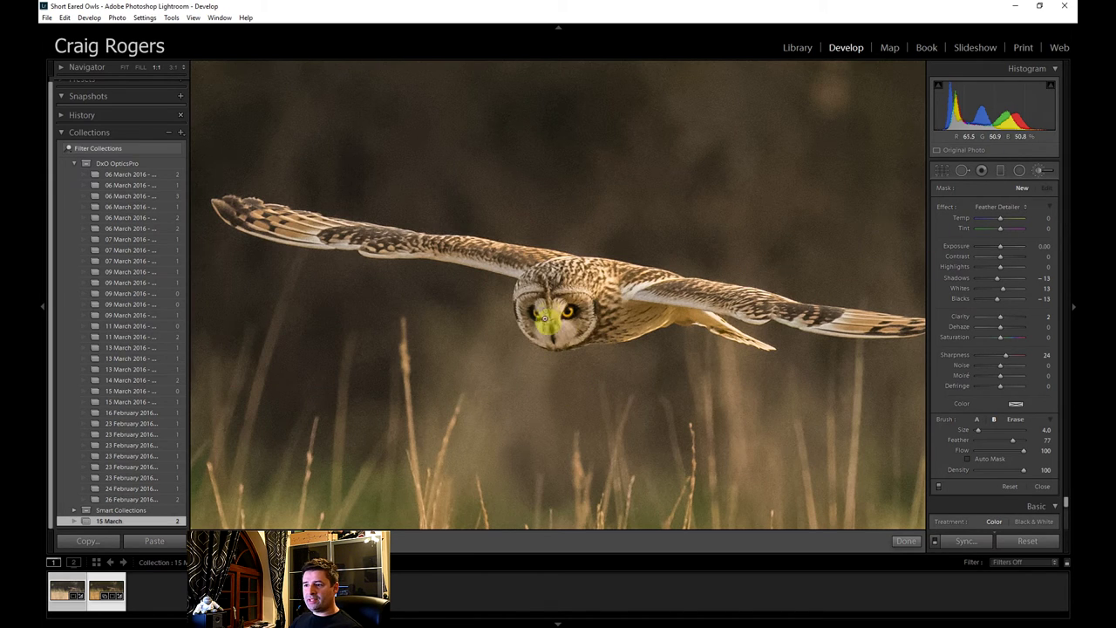
pyautogui.click(1002, 207)
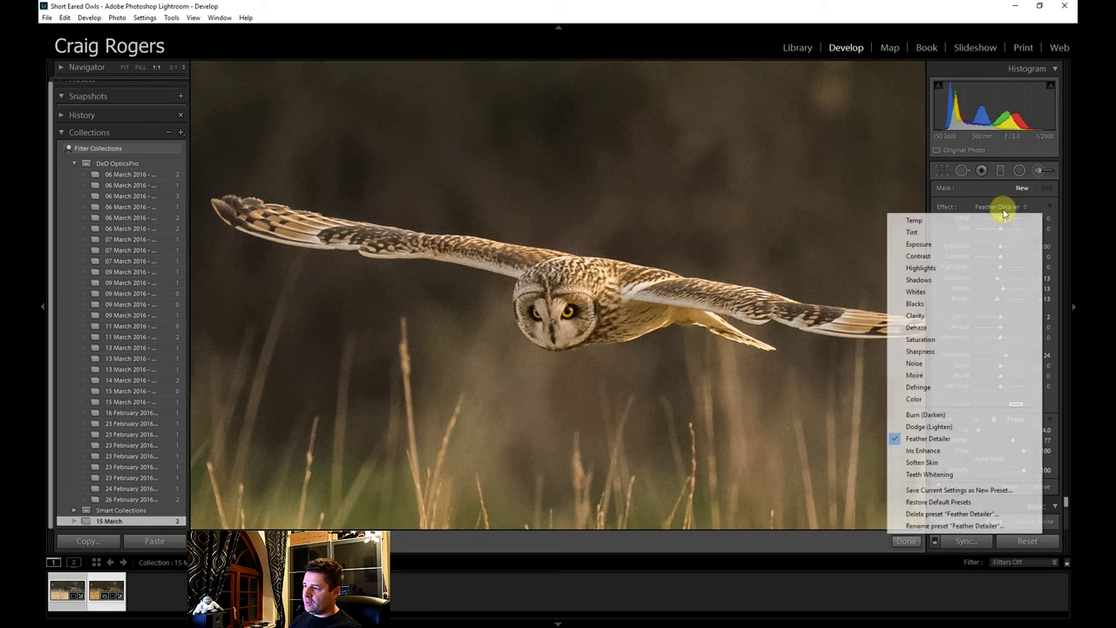
pyautogui.click(927, 455)
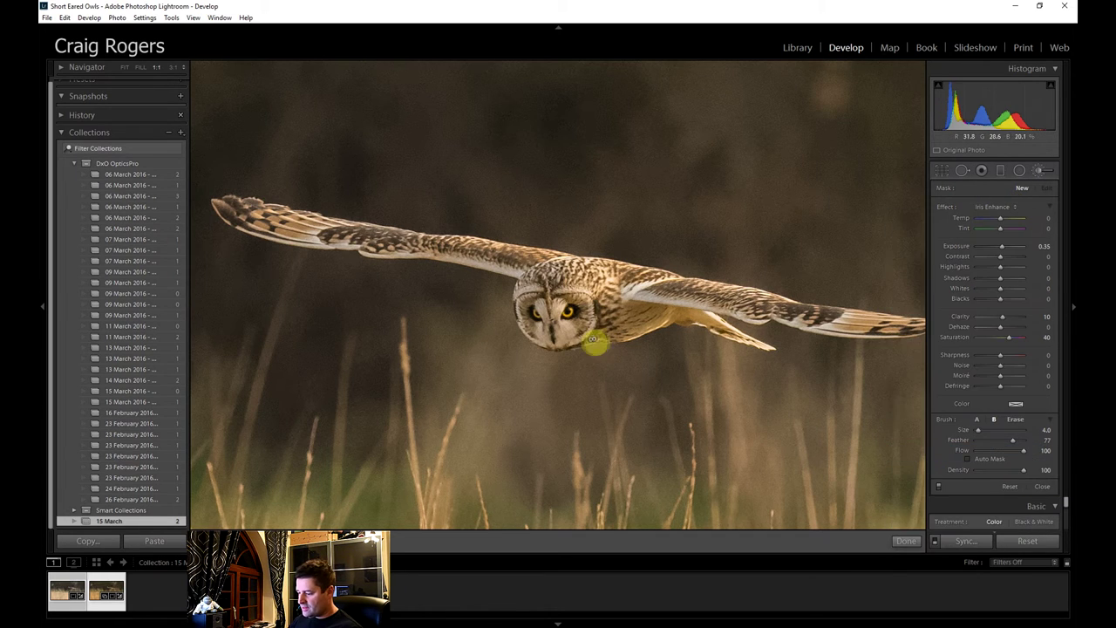
pyautogui.press('[')
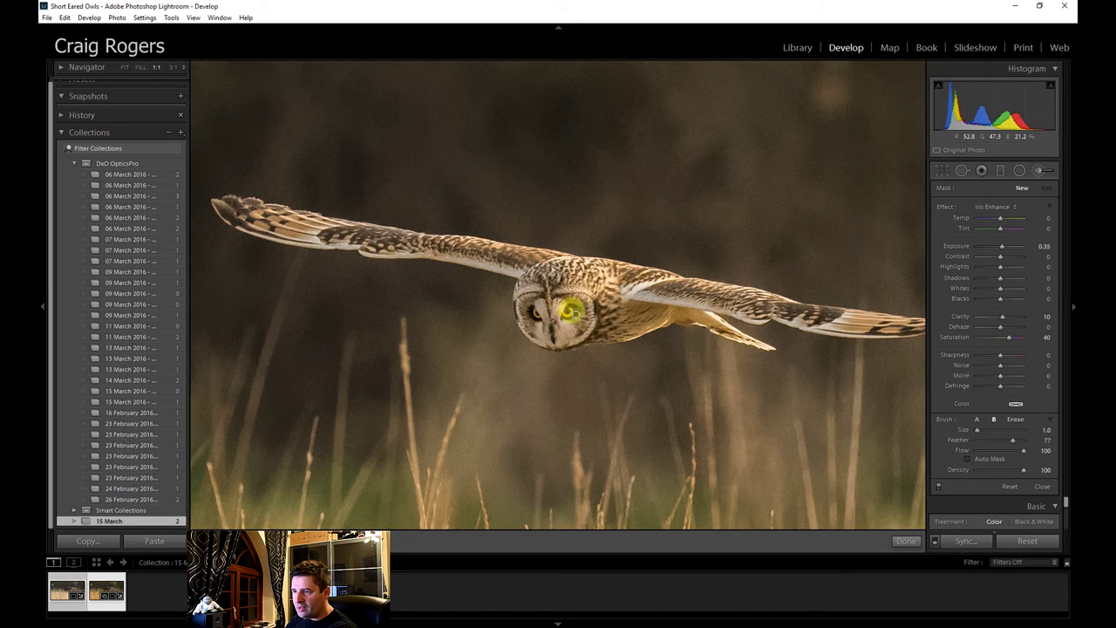
pyautogui.click(567, 310)
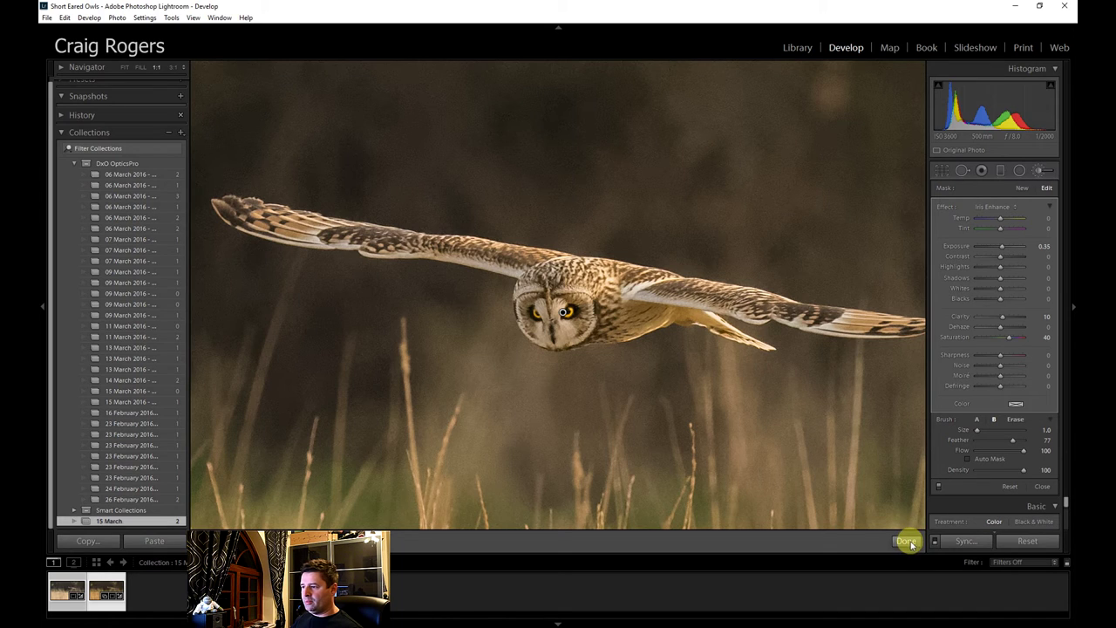
# - Commit the Iris Enhance eye adjustment and return to the full Fit view of the photo
pyautogui.click(908, 543)
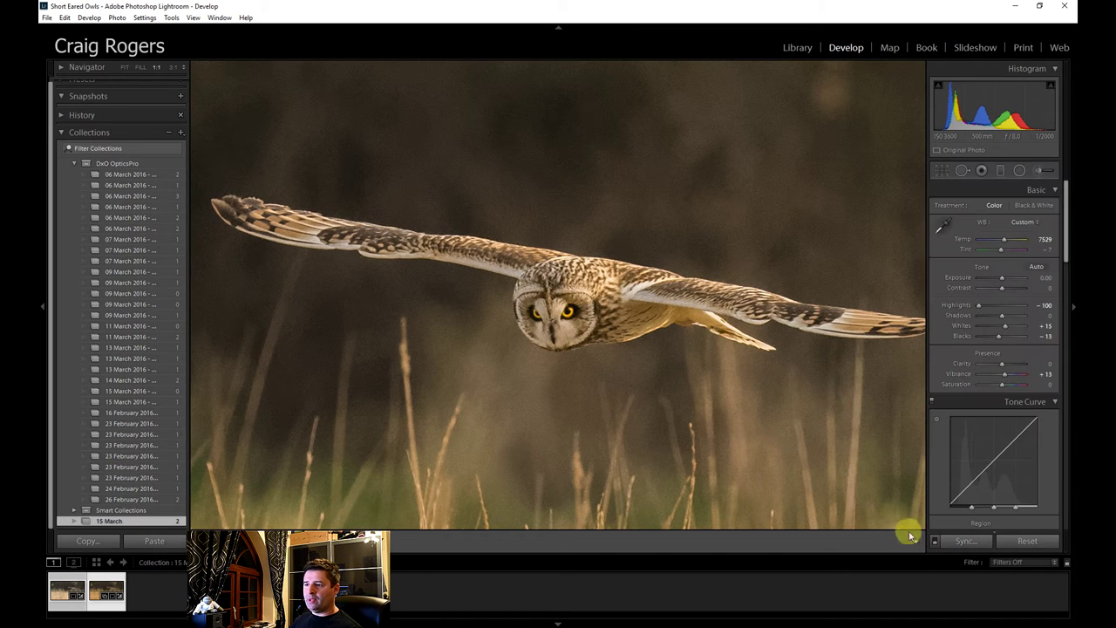
pyautogui.click(626, 390)
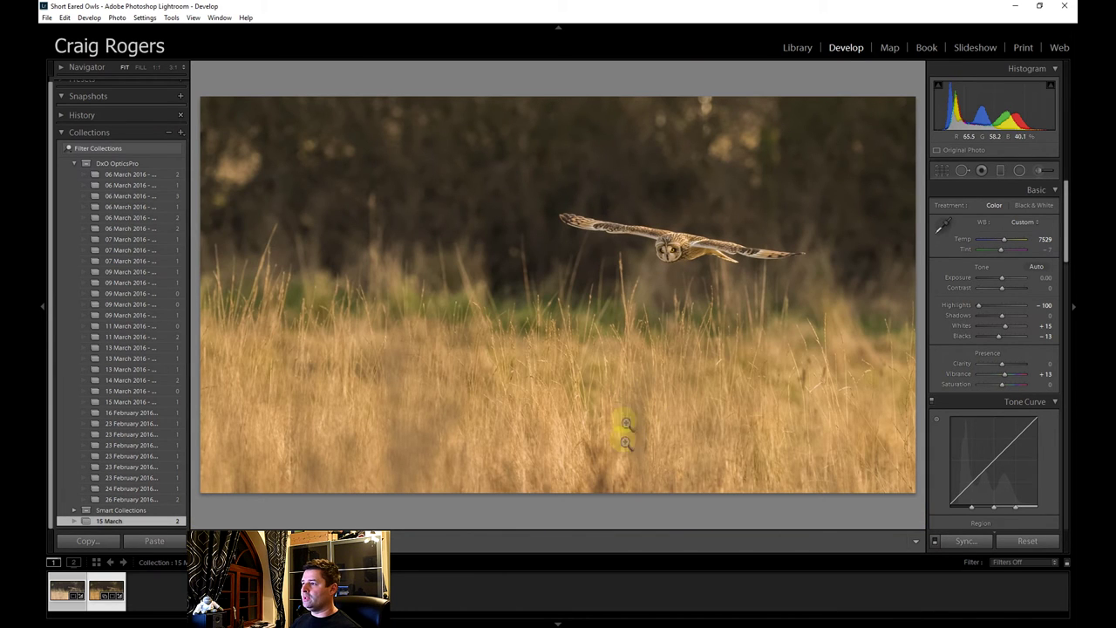
pyautogui.click(1037, 170)
# - Paint a Feather Detailer brush along the owl's wings and body, and show the mask overlay
pyautogui.click(992, 207)
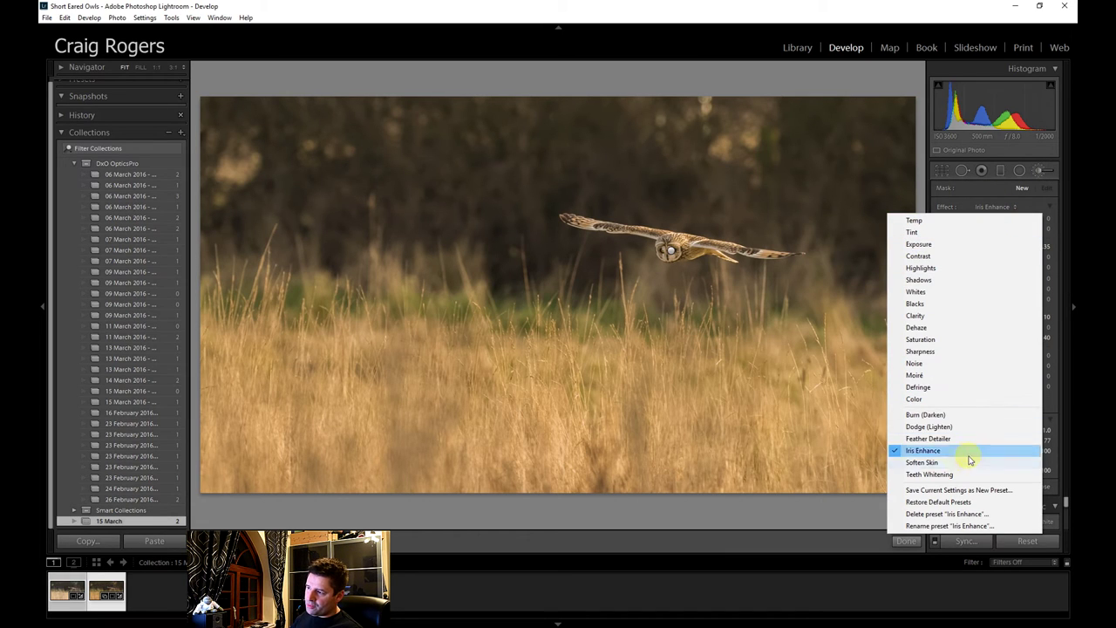
pyautogui.click(946, 441)
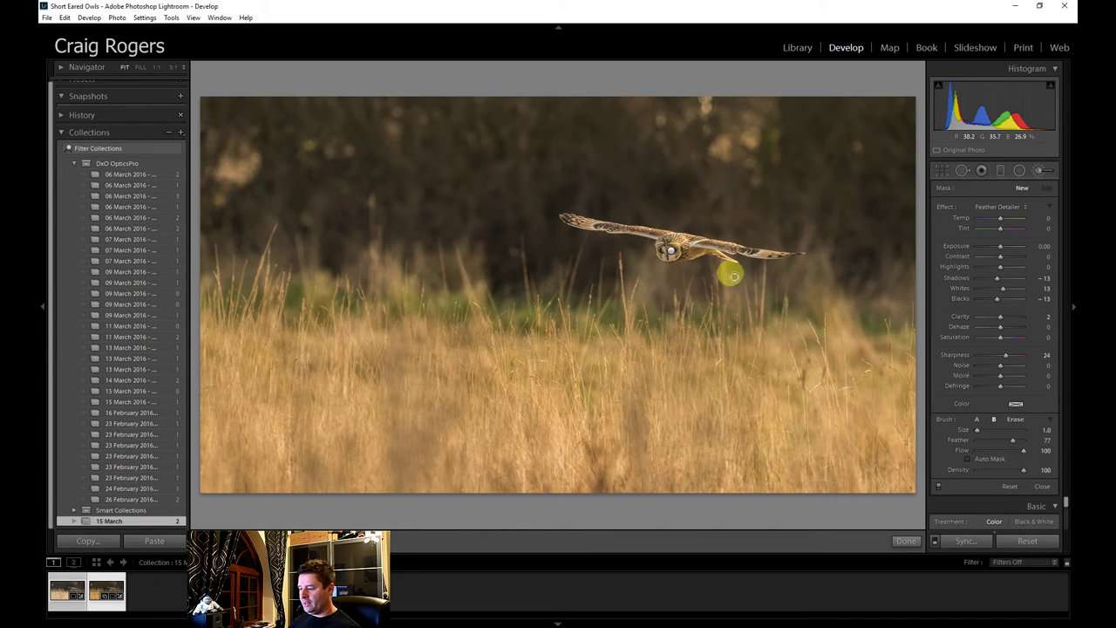
pyautogui.scroll(1, 585, 290)
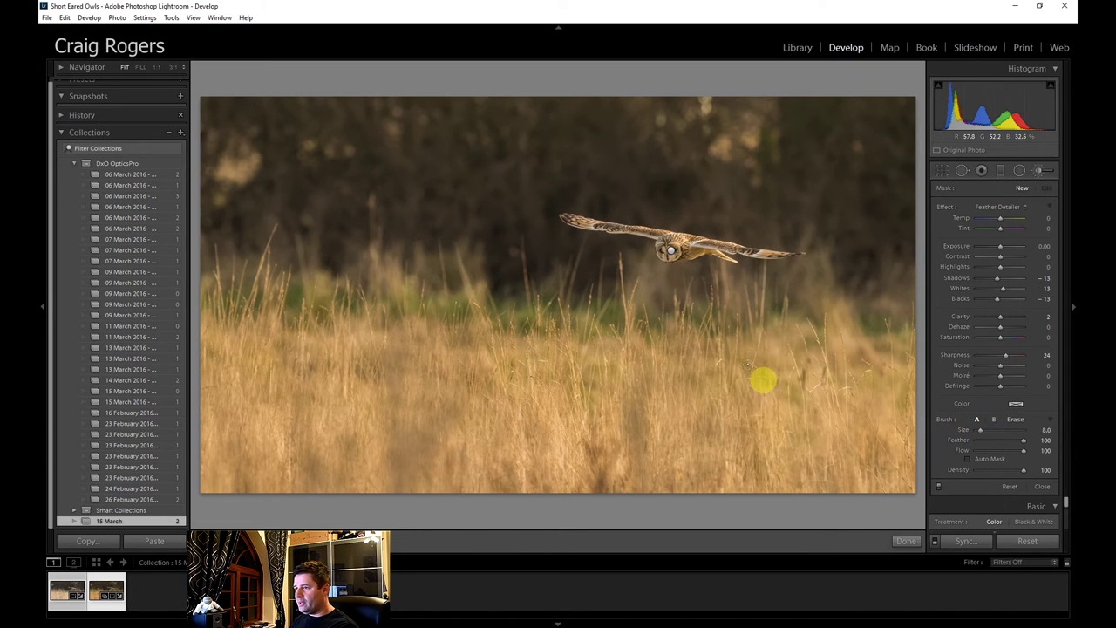
pyautogui.press('[')
pyautogui.press('[')
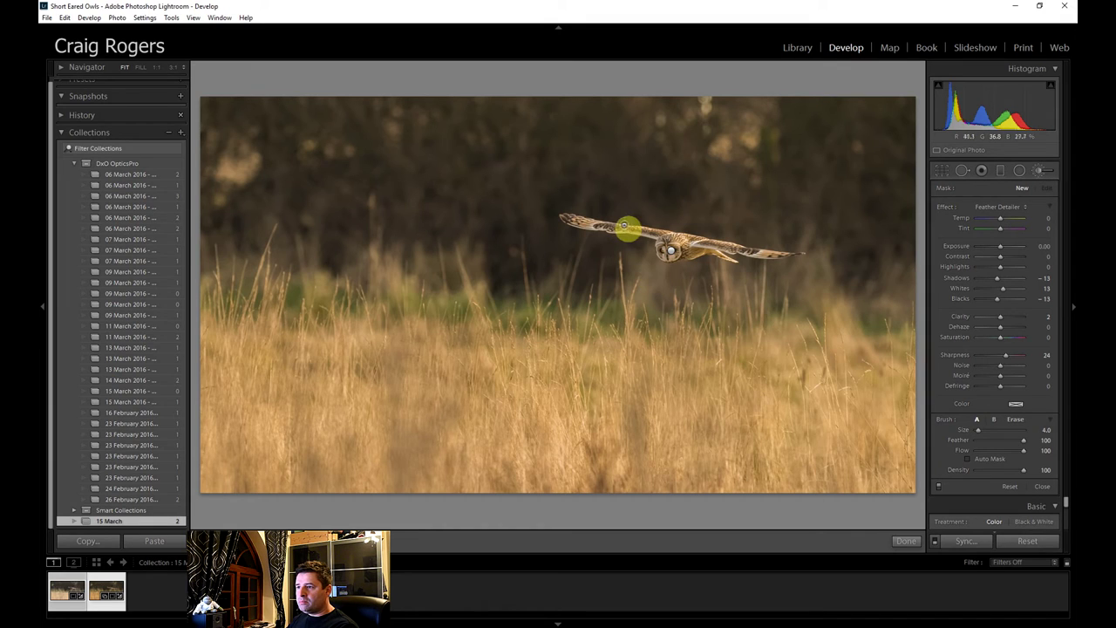
pyautogui.moveTo(624, 229)
pyautogui.mouseDown()
pyautogui.moveTo(561, 216)
pyautogui.moveTo(664, 233)
pyautogui.moveTo(642, 233)
pyautogui.moveTo(671, 236)
pyautogui.moveTo(678, 253)
pyautogui.moveTo(698, 248)
pyautogui.moveTo(688, 254)
pyautogui.moveTo(721, 244)
pyautogui.moveTo(695, 240)
pyautogui.moveTo(801, 255)
pyautogui.moveTo(668, 252)
pyautogui.mouseUp()
pyautogui.press('o')
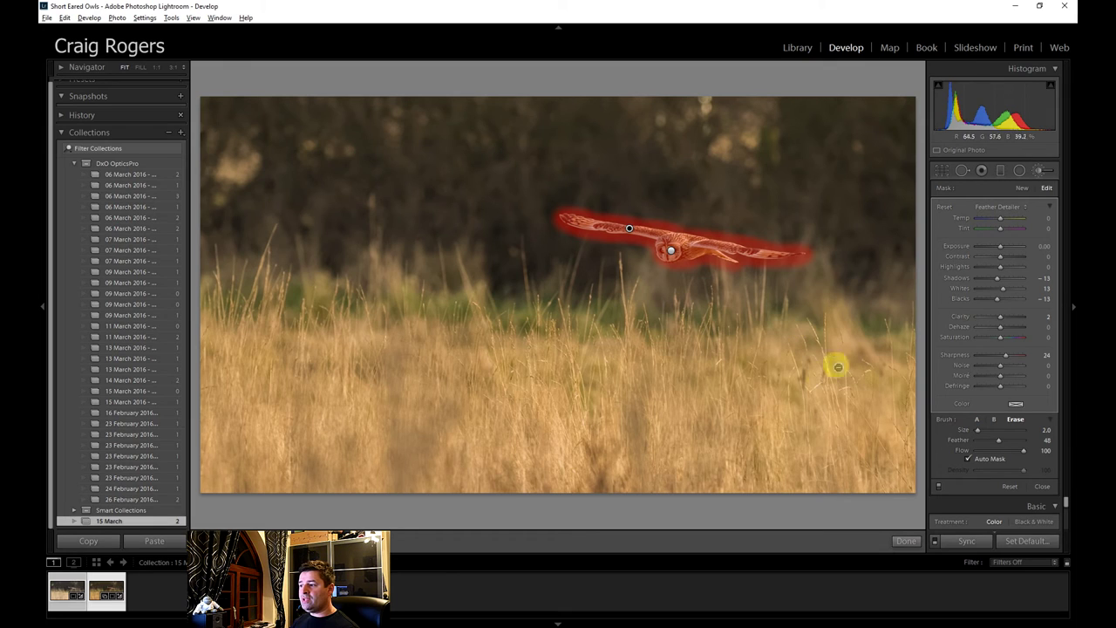
# - Erase mask spill around the owl's wings and body with Auto Mask, then commit the Feather Detailer edit
pyautogui.press('alt')
pyautogui.click(1016, 418)
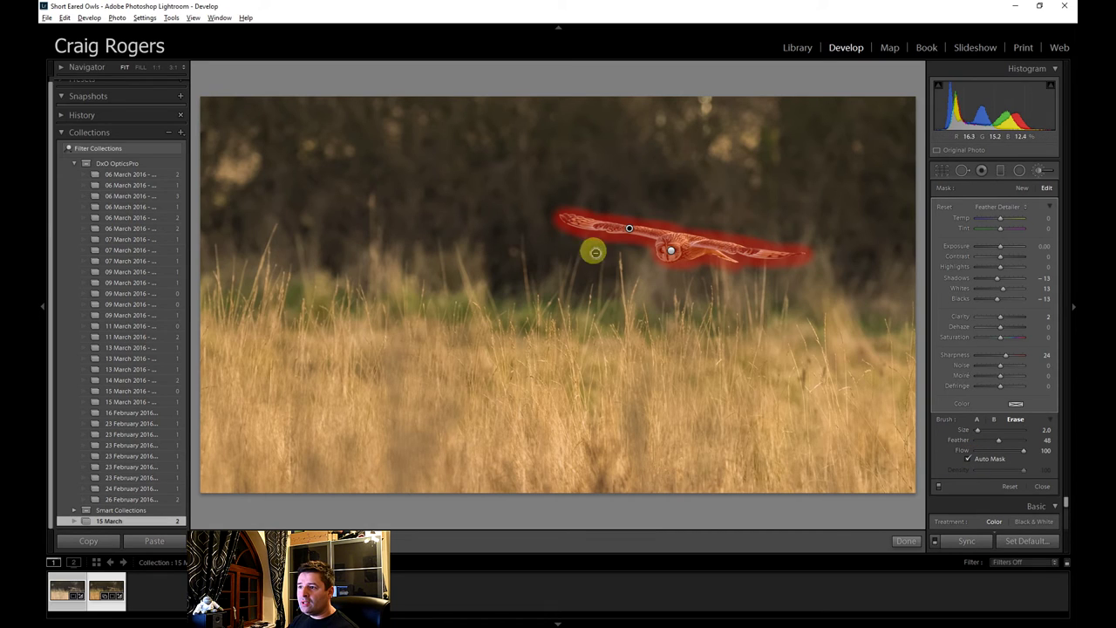
pyautogui.moveTo(599, 238)
pyautogui.mouseDown()
pyautogui.moveTo(570, 239)
pyautogui.moveTo(589, 237)
pyautogui.mouseUp()
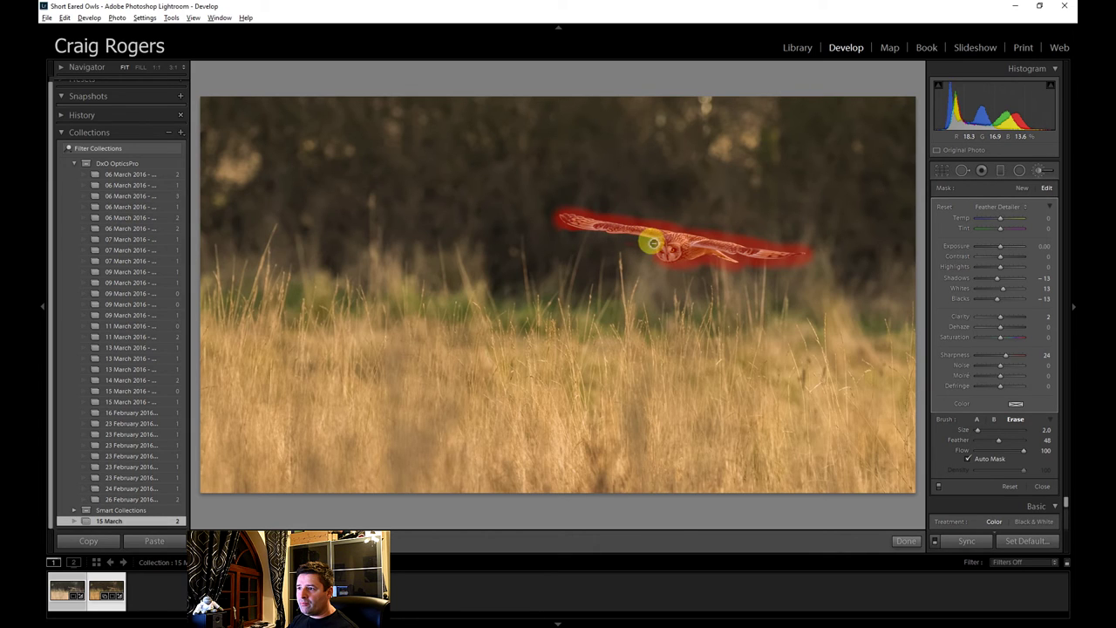
pyautogui.moveTo(654, 243)
pyautogui.mouseDown()
pyautogui.moveTo(643, 241)
pyautogui.moveTo(672, 266)
pyautogui.mouseUp()
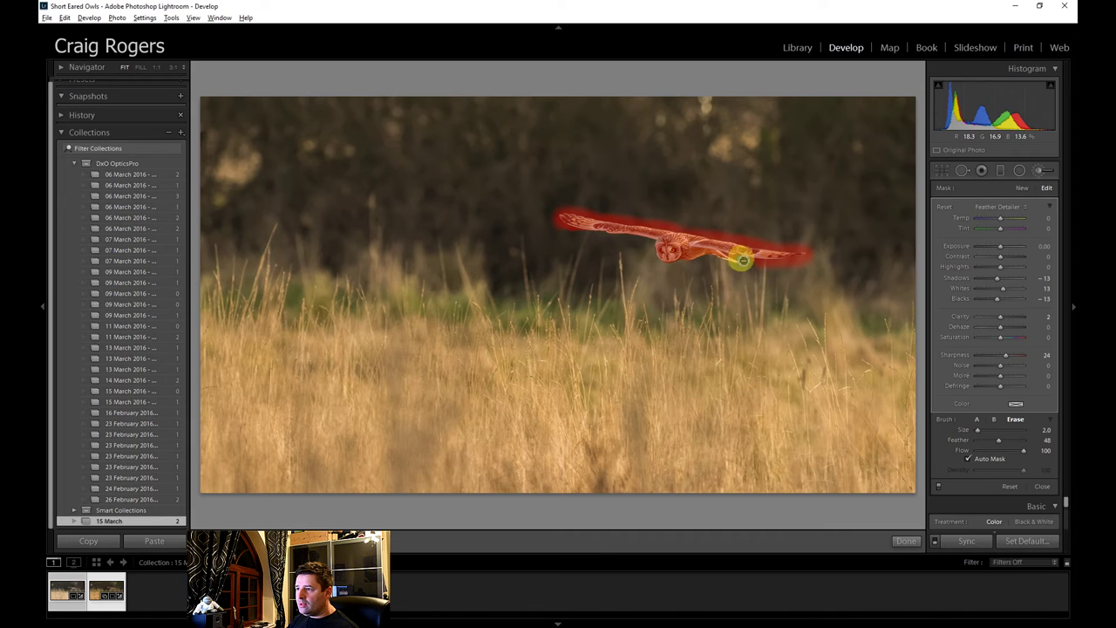
pyautogui.moveTo(740, 260)
pyautogui.mouseDown()
pyautogui.moveTo(780, 268)
pyautogui.moveTo(773, 265)
pyautogui.moveTo(798, 259)
pyautogui.moveTo(778, 263)
pyautogui.moveTo(796, 260)
pyautogui.moveTo(791, 269)
pyautogui.moveTo(813, 254)
pyautogui.moveTo(784, 249)
pyautogui.moveTo(837, 239)
pyautogui.moveTo(771, 250)
pyautogui.moveTo(738, 241)
pyautogui.moveTo(794, 242)
pyautogui.moveTo(565, 209)
pyautogui.moveTo(563, 235)
pyautogui.mouseUp()
pyautogui.press('alt')
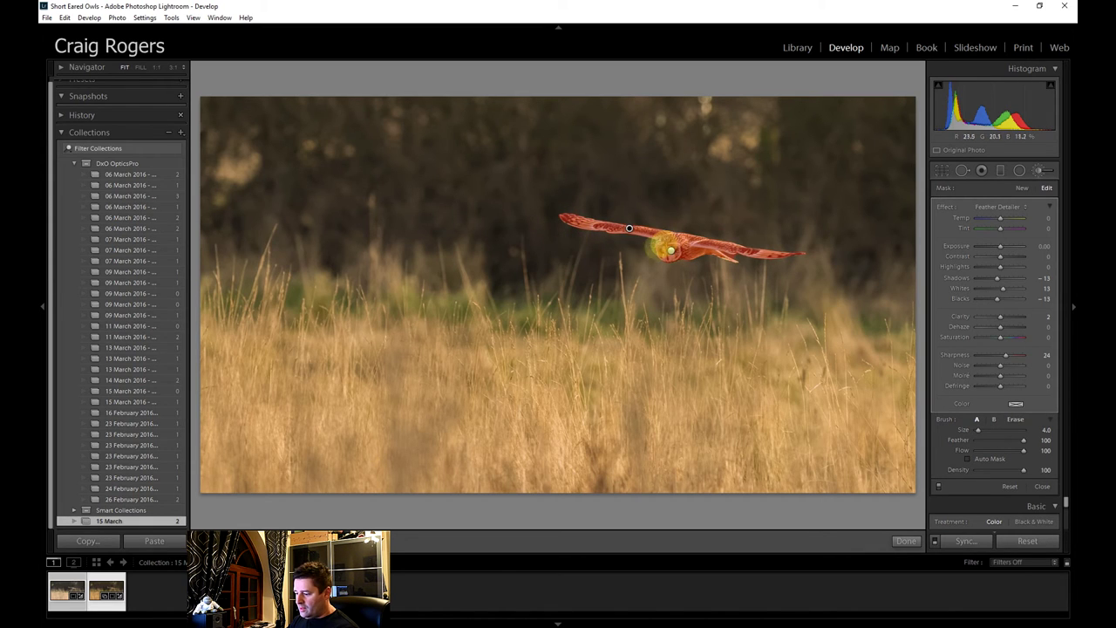
pyautogui.scroll(-3, 650, 247)
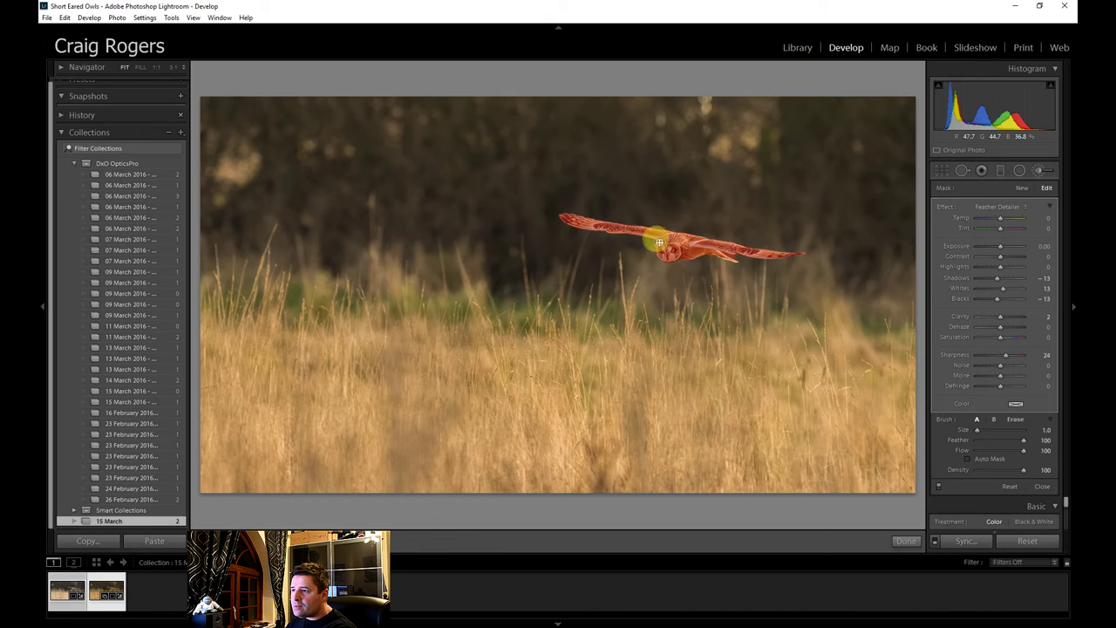
pyautogui.press('alt')
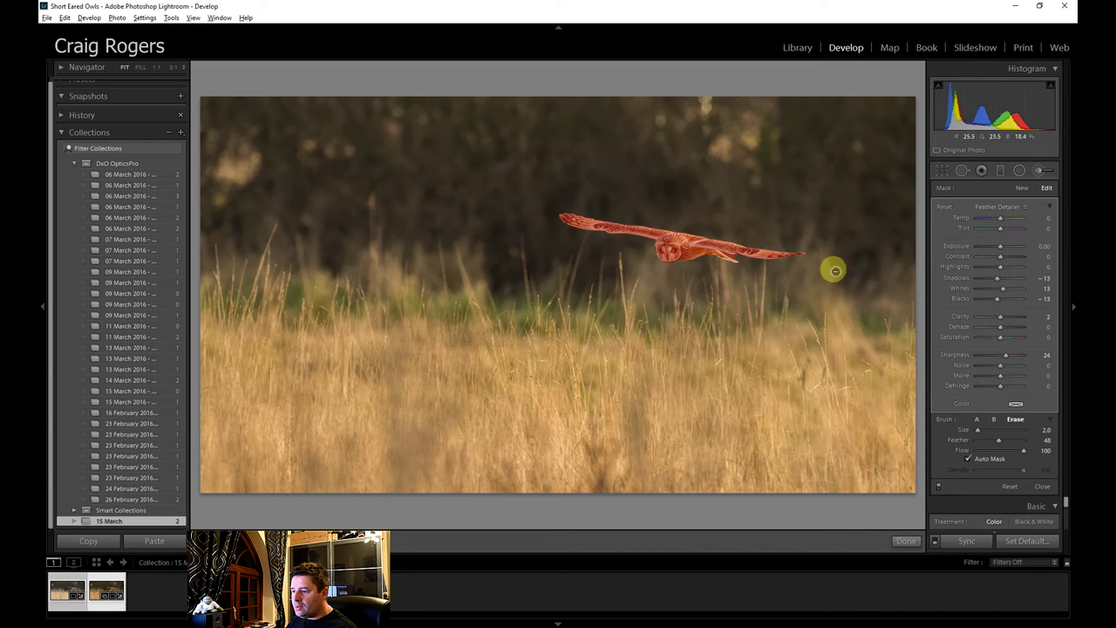
pyautogui.press('alt')
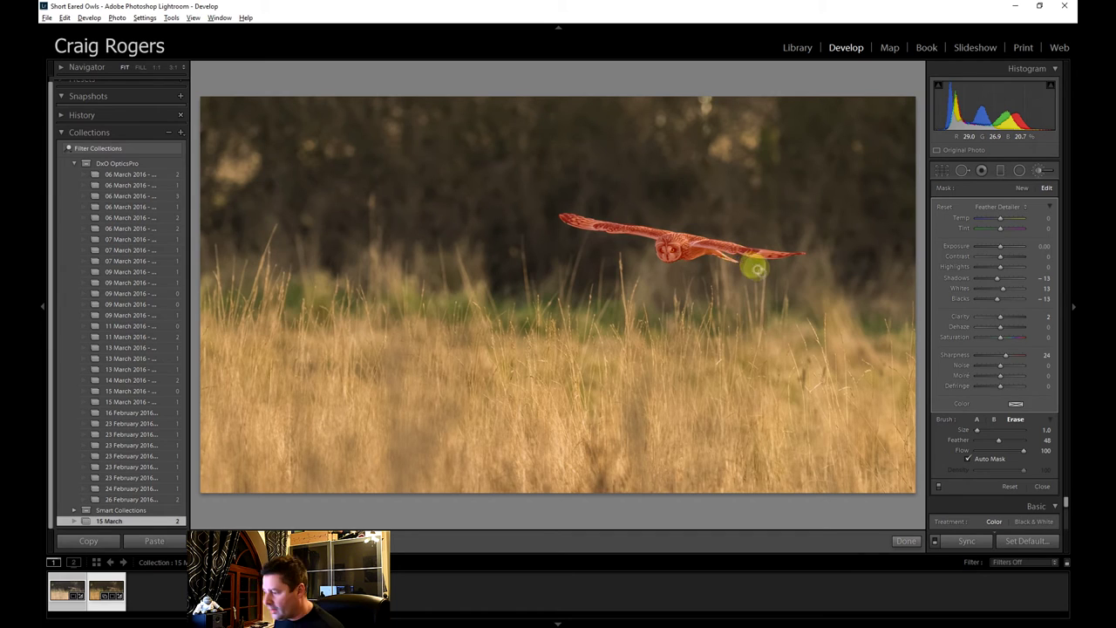
pyautogui.press('o')
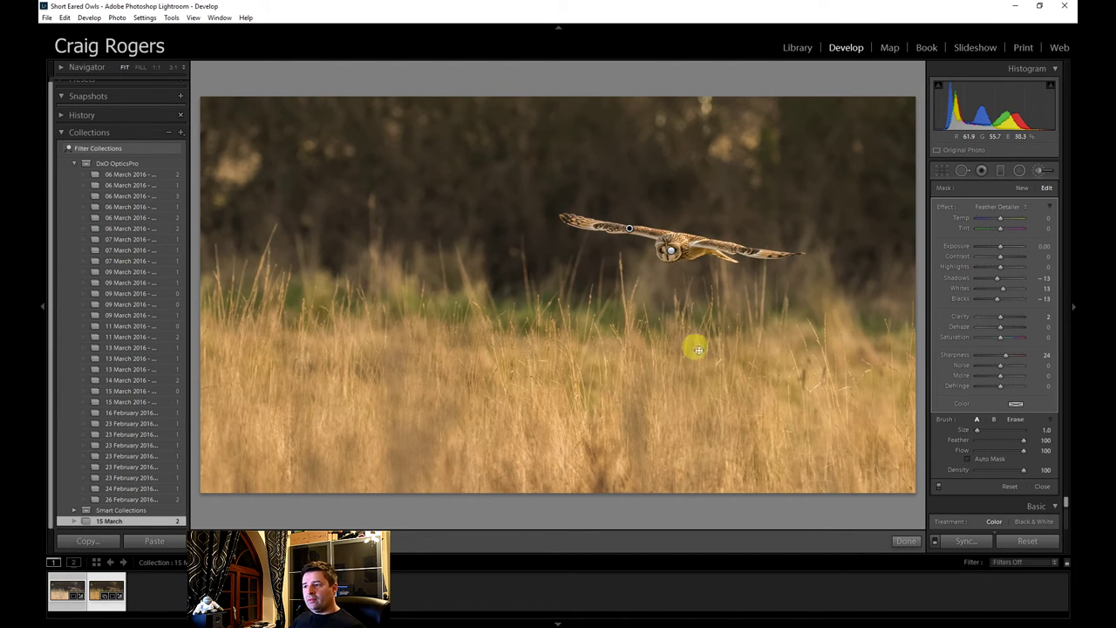
pyautogui.click(906, 541)
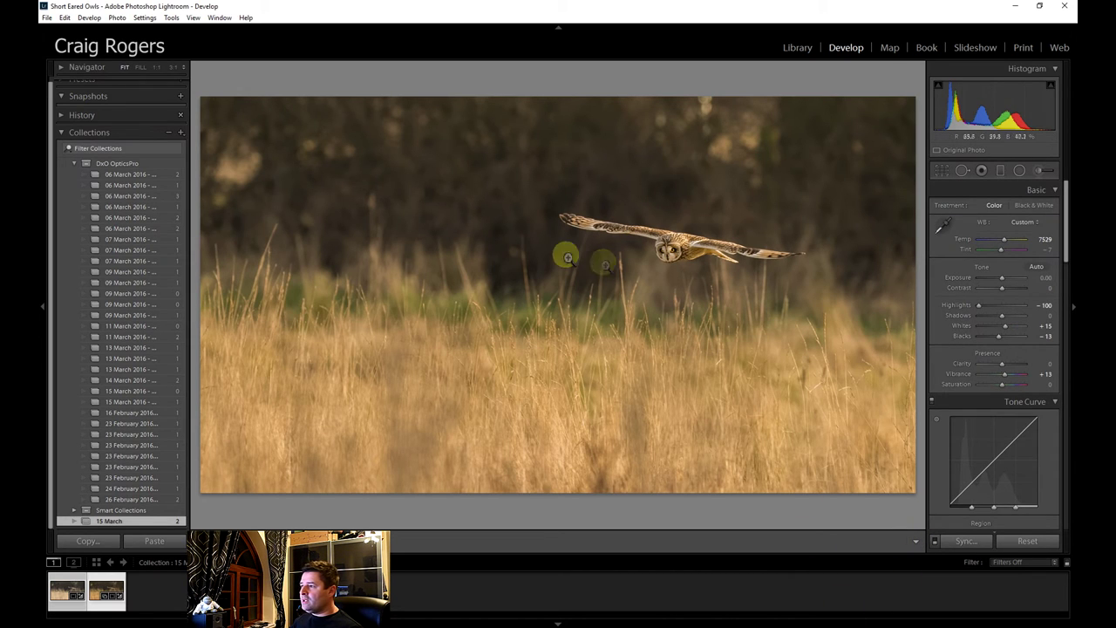
# - Start a fresh local brush adjustment with the Effect presets list showing
pyautogui.click(1039, 170)
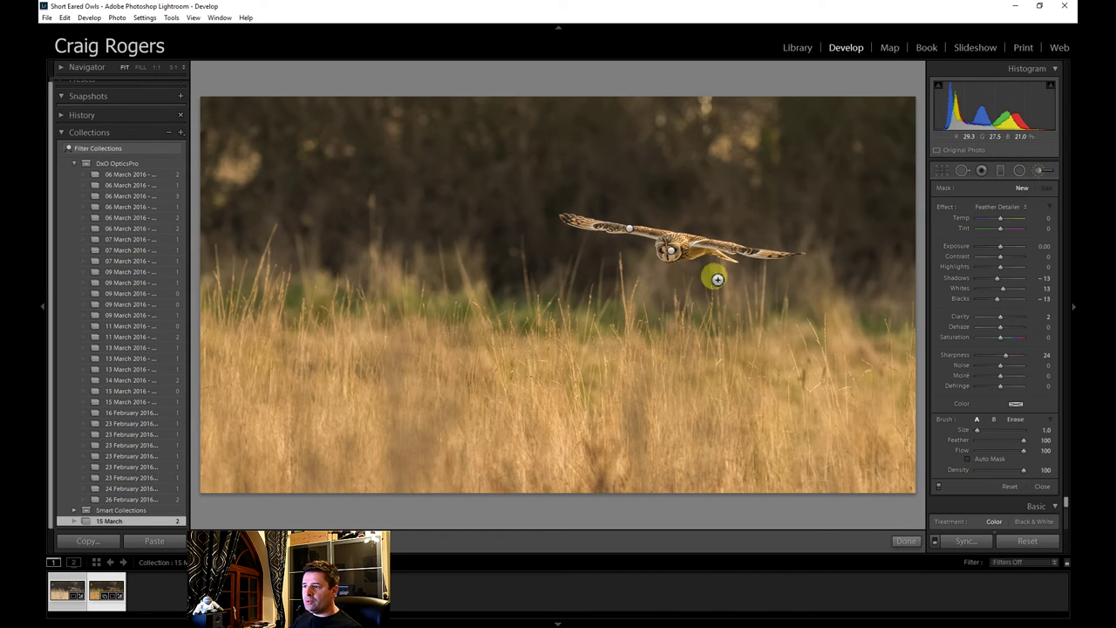
pyautogui.click(907, 541)
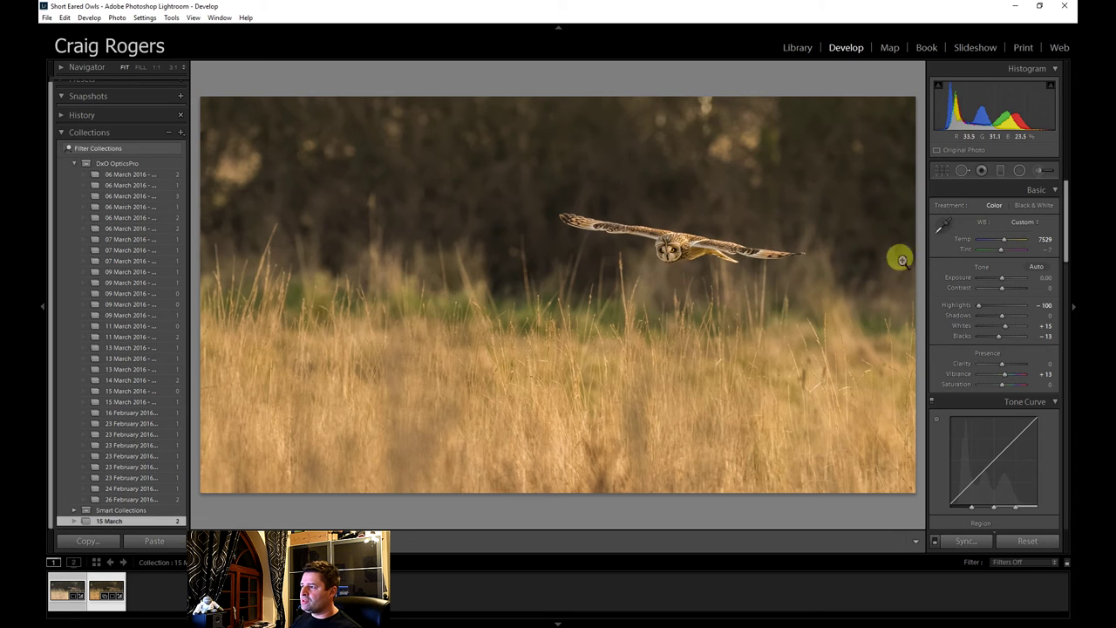
pyautogui.click(1044, 175)
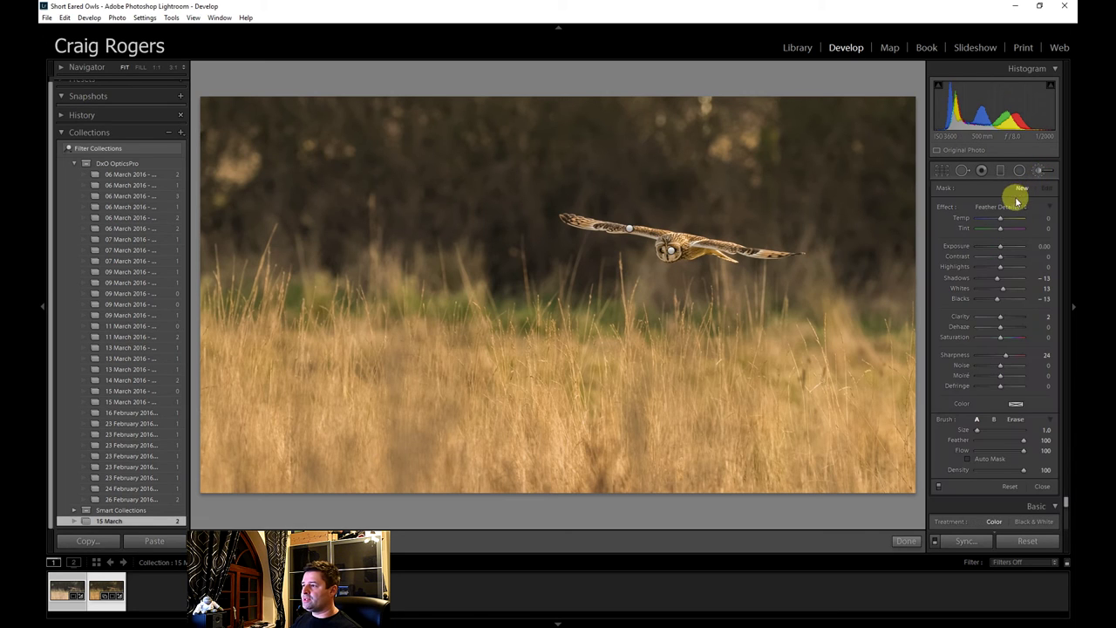
pyautogui.click(1007, 207)
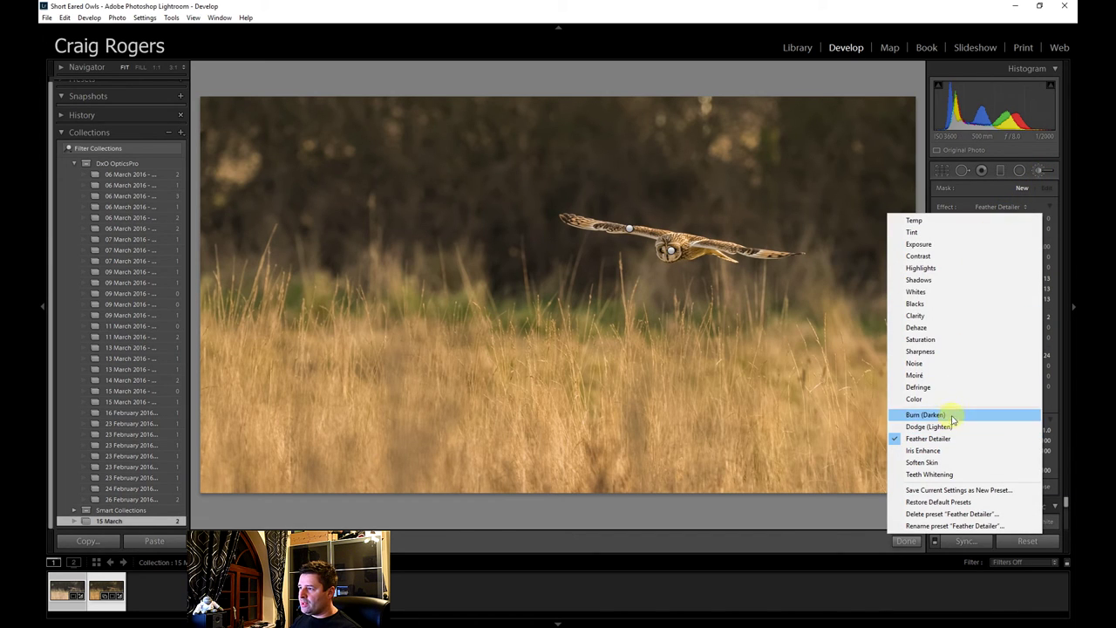
# - Paint a Whites-boosting brush with Highlights −100 over the owl, trim its mask, and commit it
pyautogui.click(948, 295)
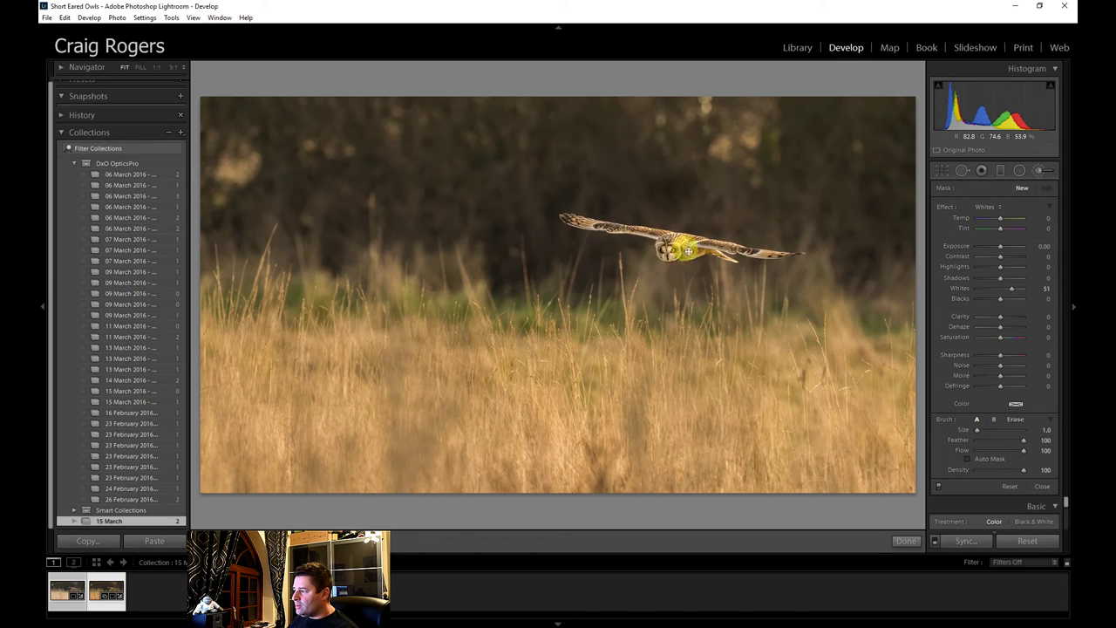
pyautogui.click(688, 251)
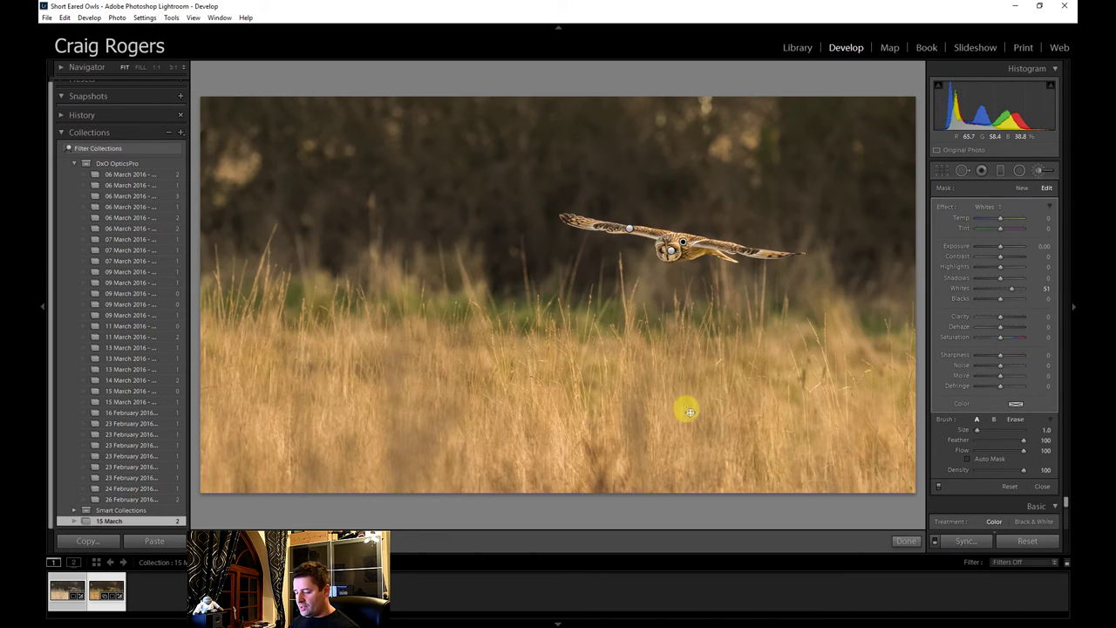
pyautogui.press('o')
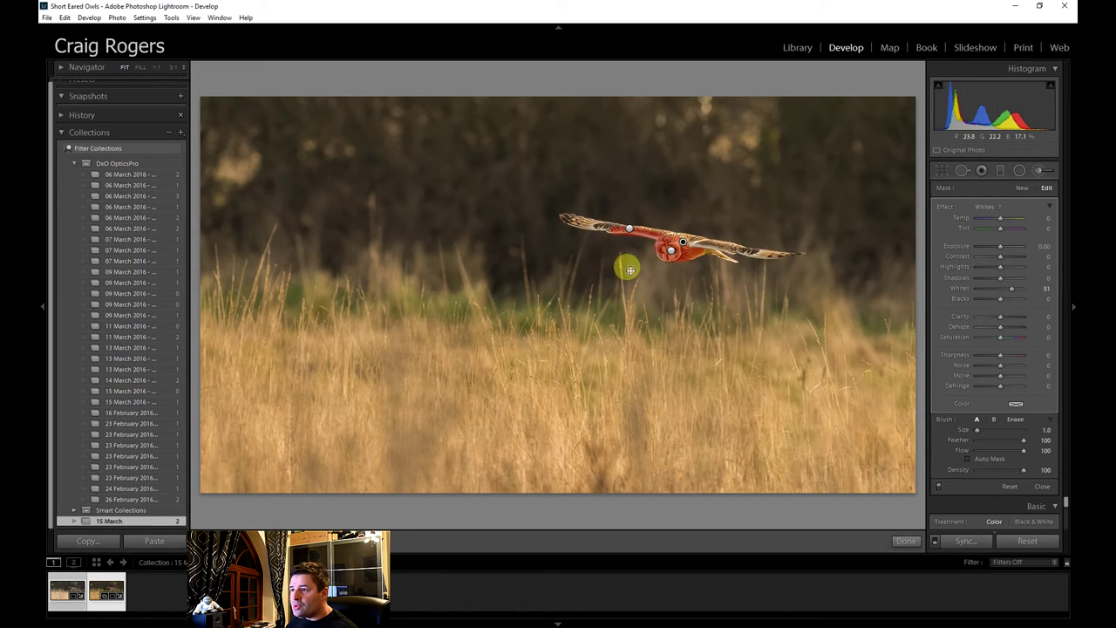
pyautogui.press('alt')
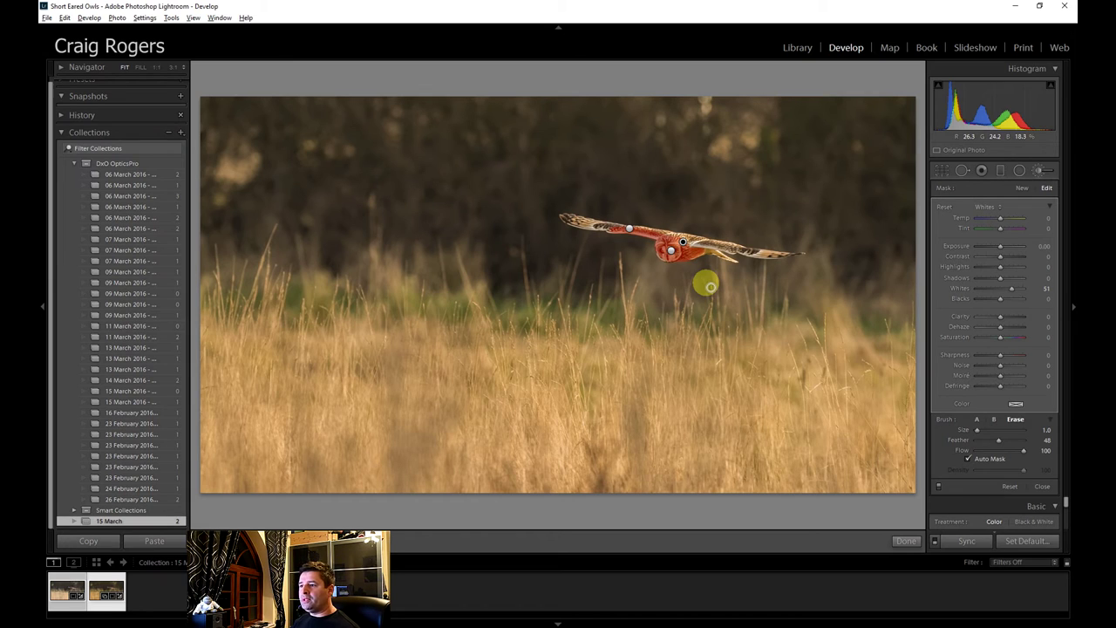
pyautogui.press('alt')
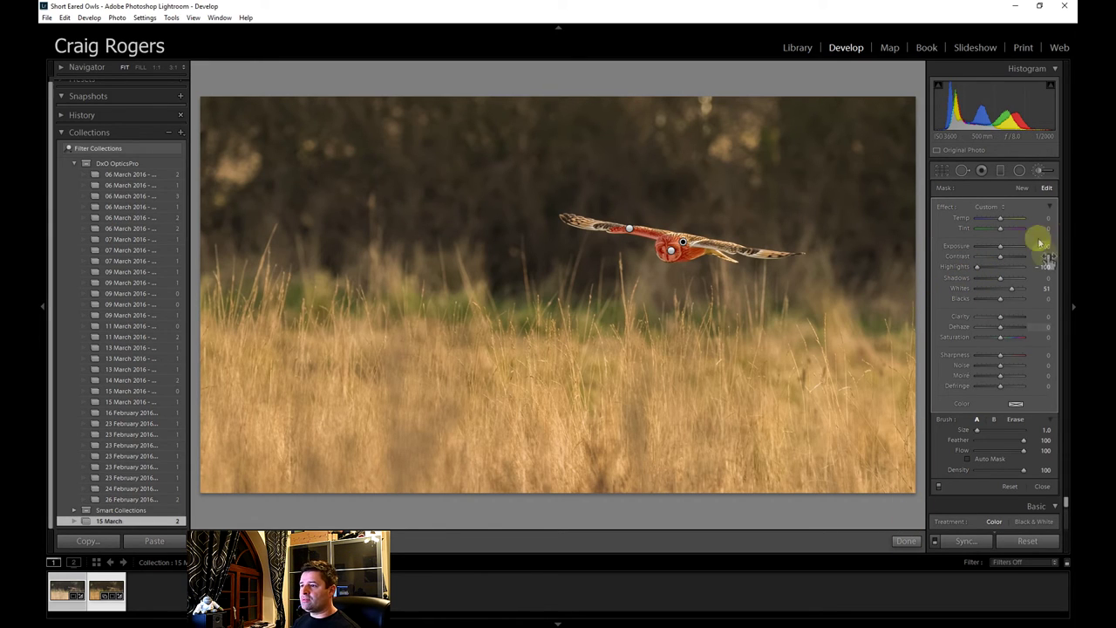
pyautogui.click(907, 543)
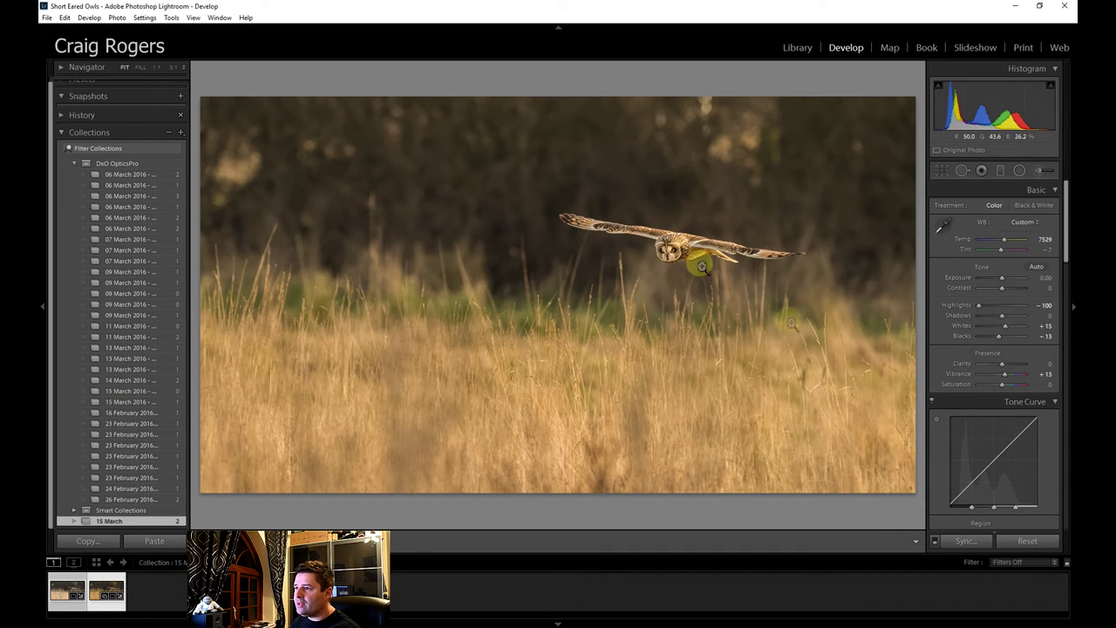
# - Paint a second brush adjustment across the owl with Highlights -32 and commit it
pyautogui.click(1041, 172)
pyautogui.click(989, 208)
pyautogui.click(952, 272)
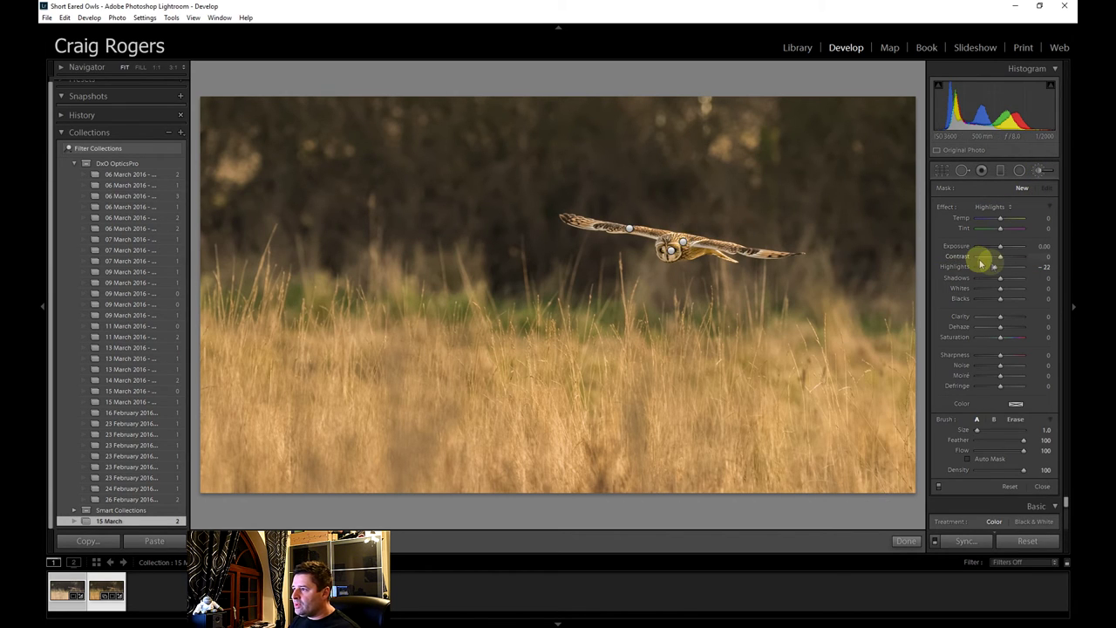
pyautogui.moveTo(994, 266); pyautogui.dragTo(977, 266)
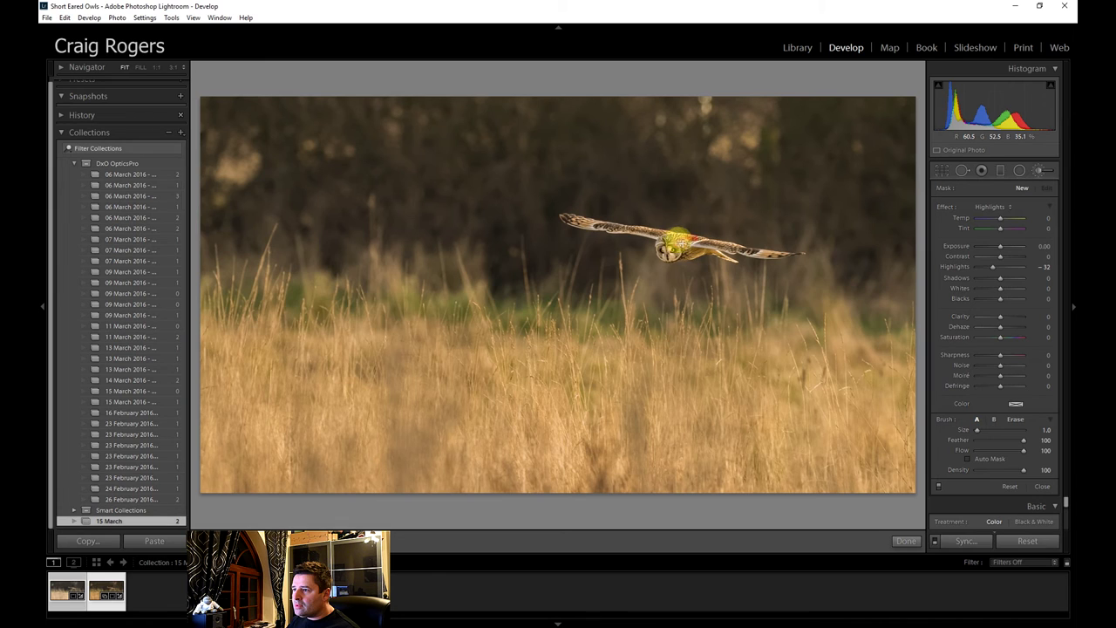
pyautogui.moveTo(683, 241)
pyautogui.mouseDown()
pyautogui.moveTo(767, 232)
pyautogui.moveTo(750, 232)
pyautogui.mouseUp()
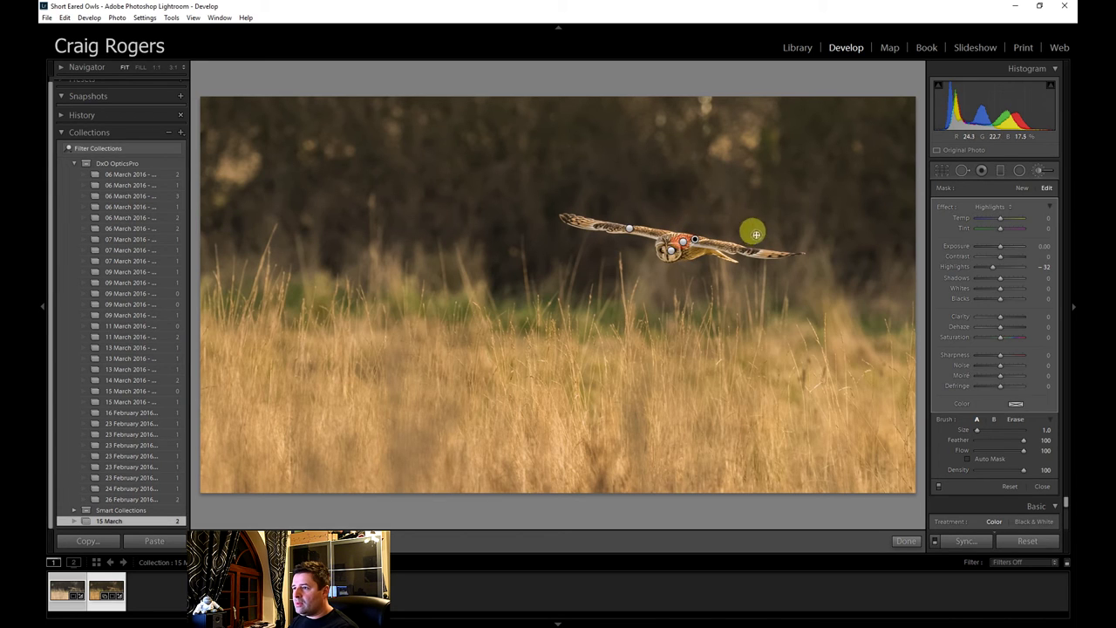
pyautogui.click(906, 542)
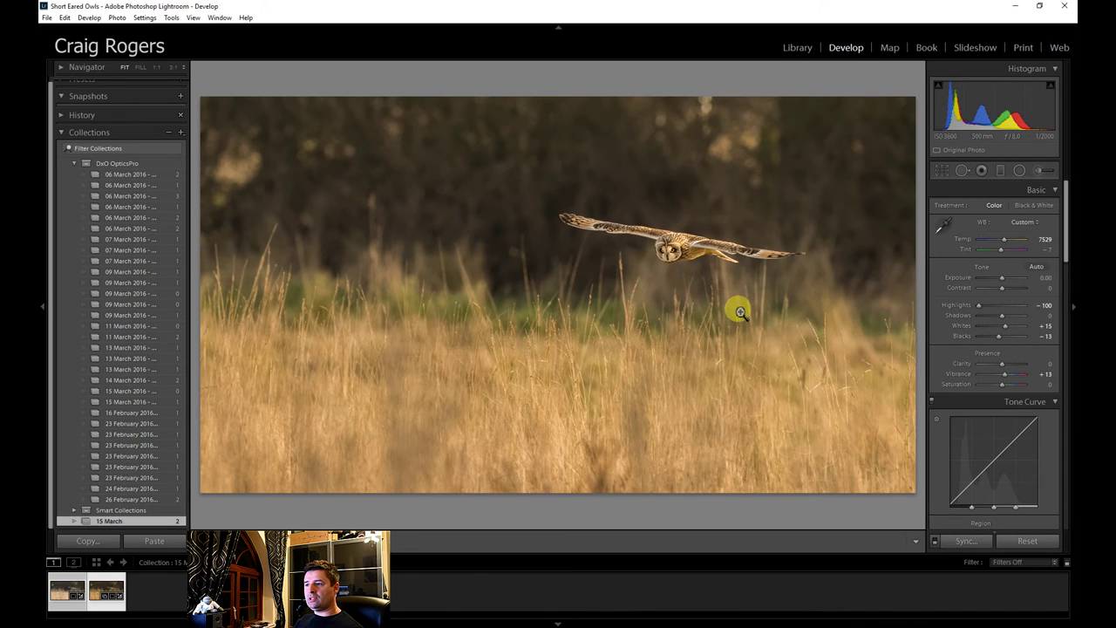
pyautogui.press('\\')
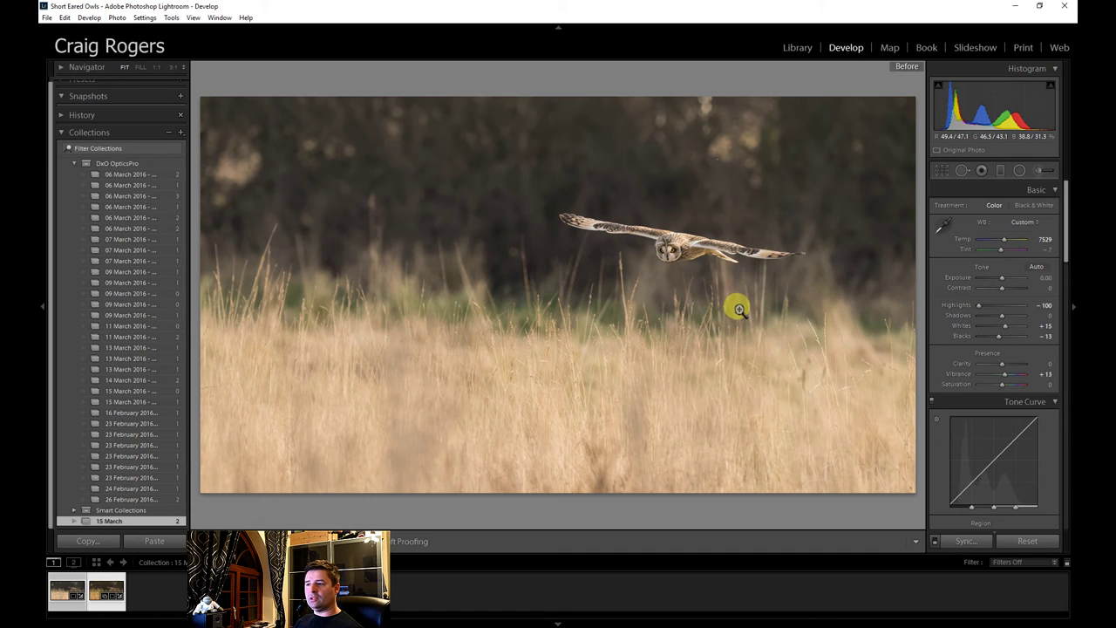
pyautogui.press('\\')
pyautogui.press('\\')
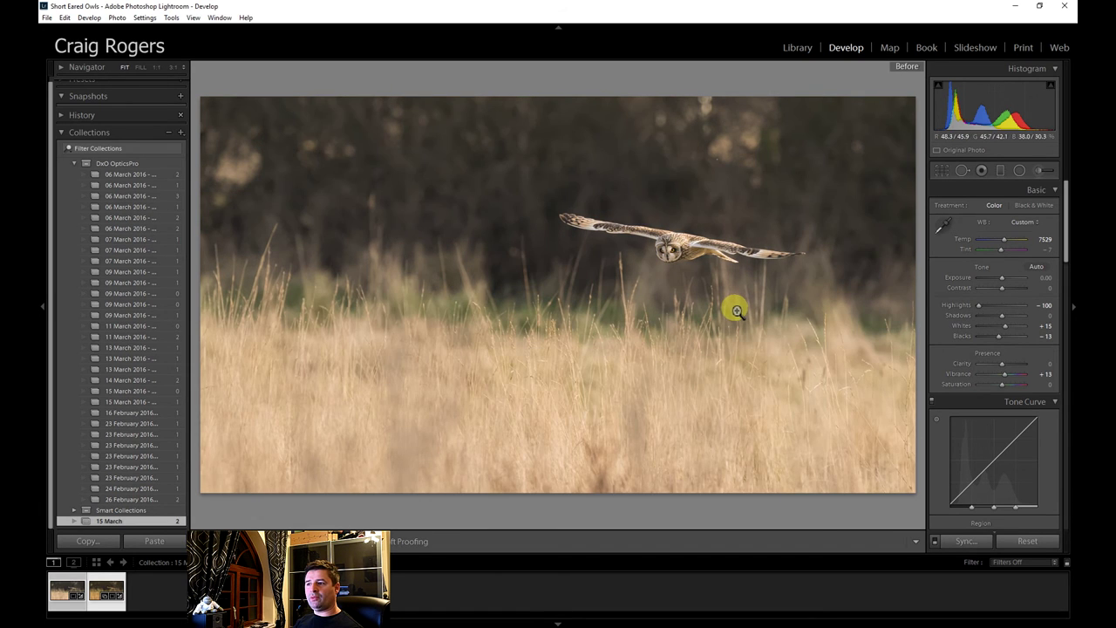
pyautogui.press('\\')
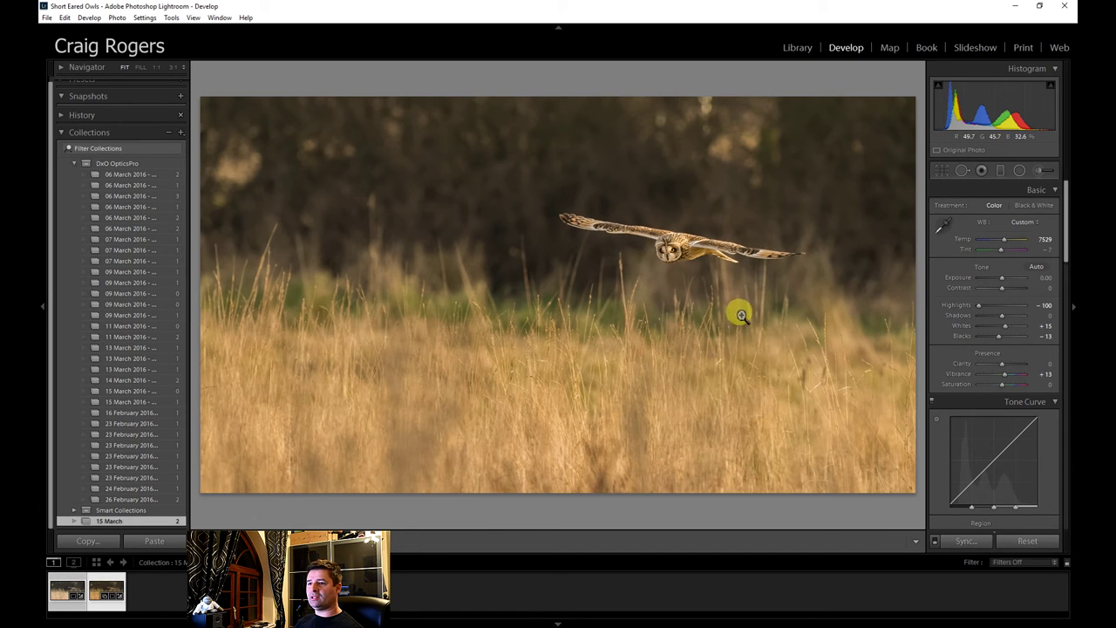
pyautogui.press('\\')
pyautogui.press('\\')
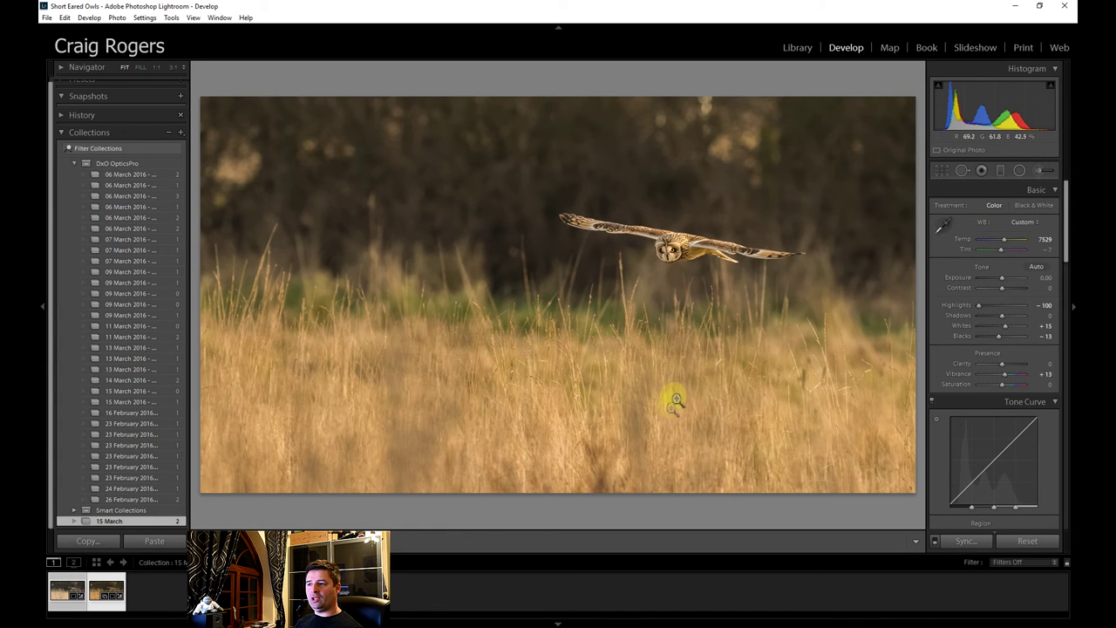
pyautogui.press('\\')
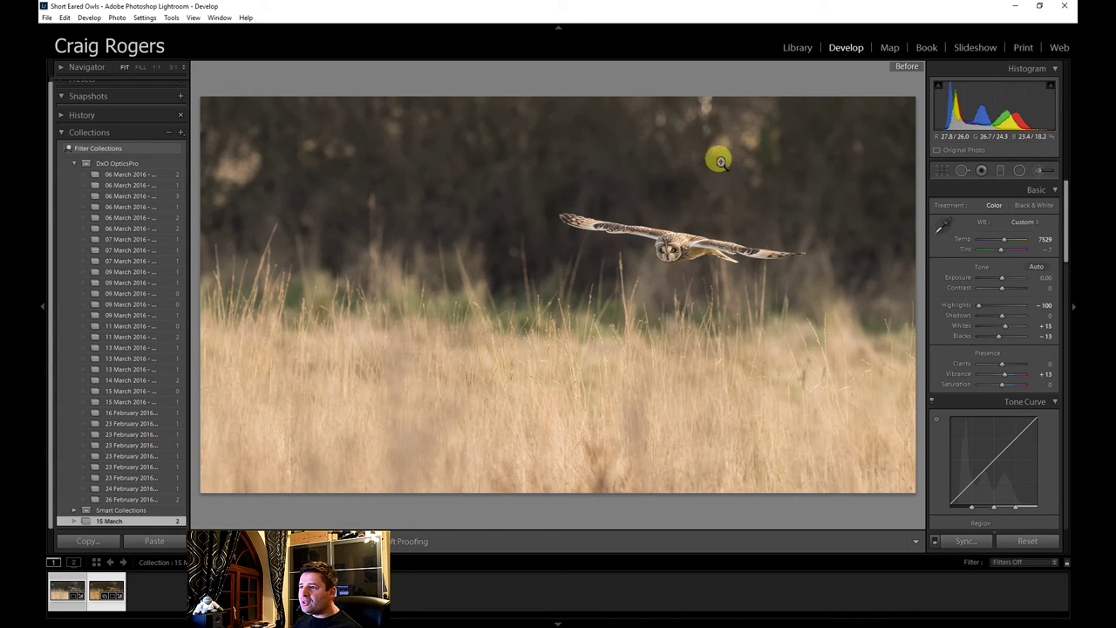
pyautogui.press('\\')
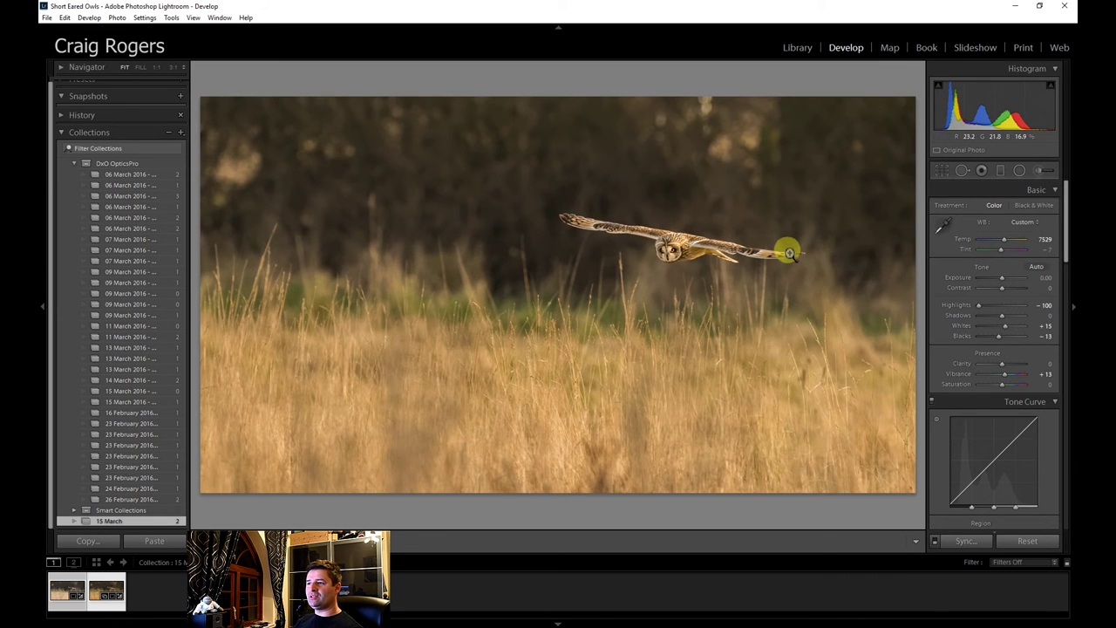
pyautogui.press('\\')
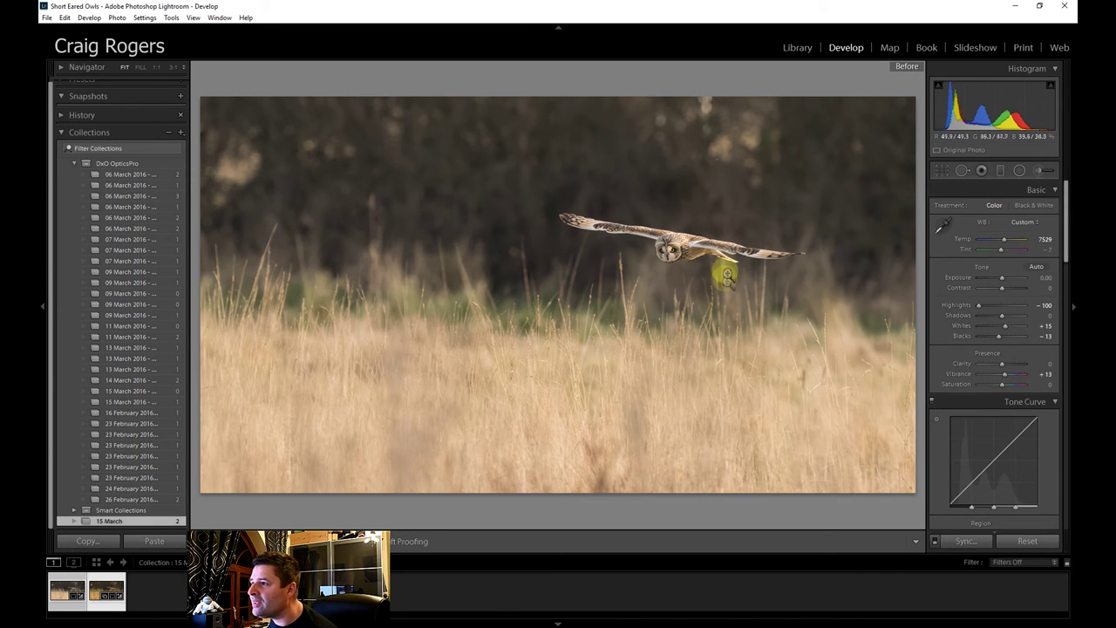
pyautogui.press('\\')
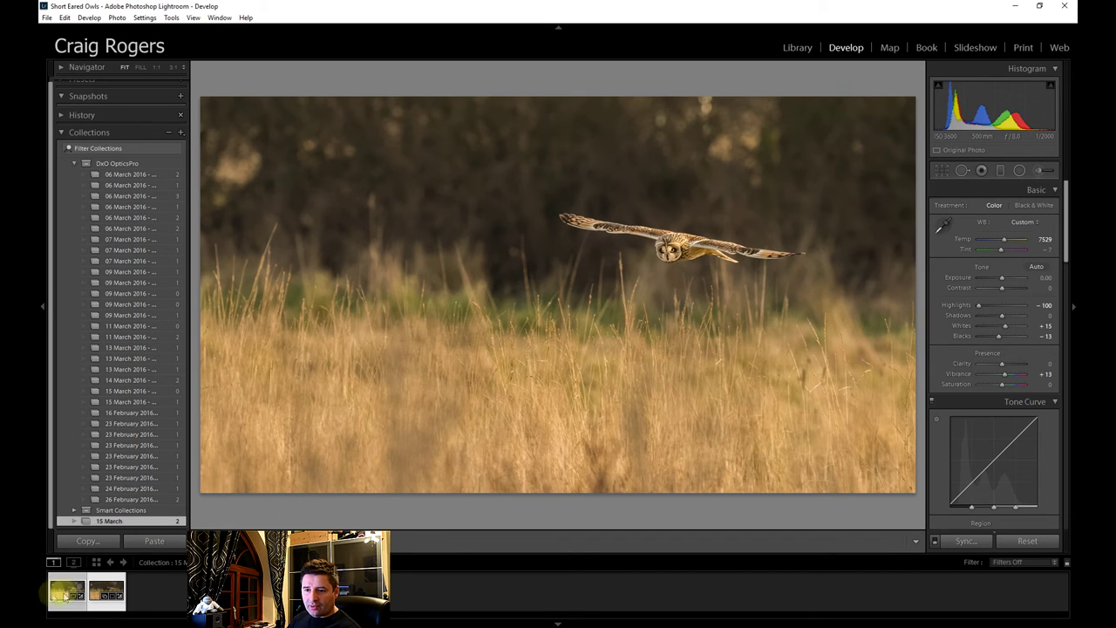
pyautogui.click(61, 593)
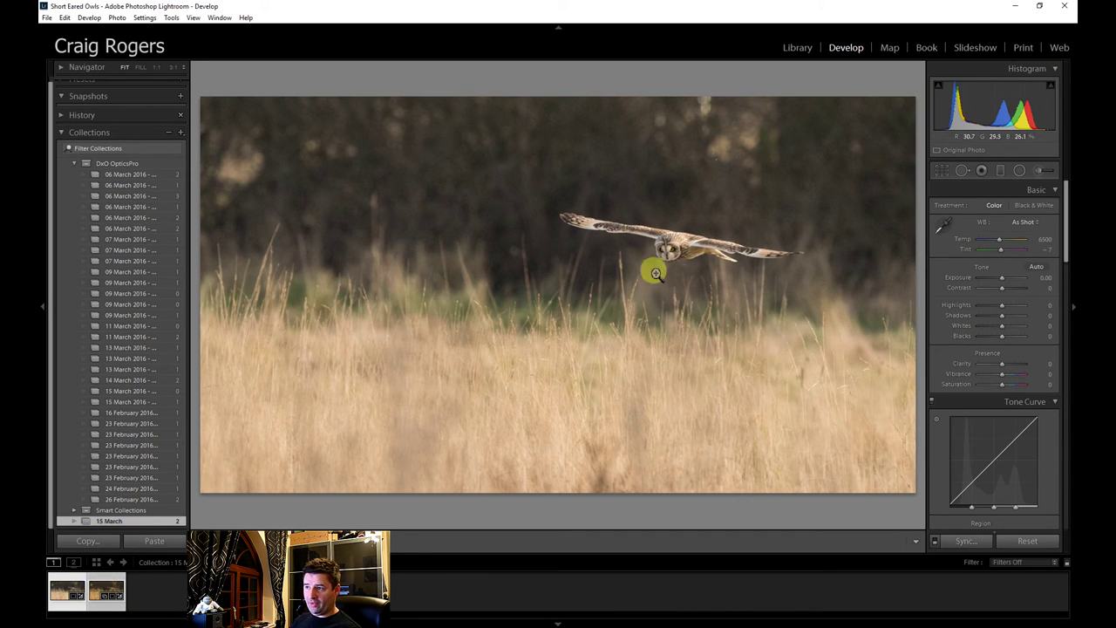
pyautogui.click(102, 600)
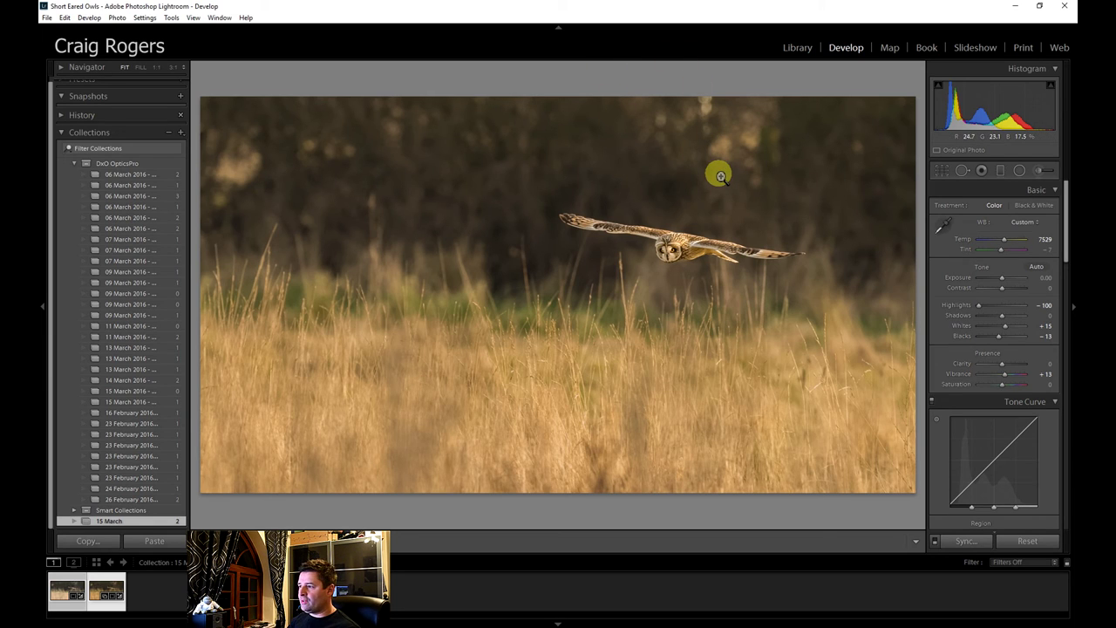
pyautogui.click(1040, 171)
# - Set the brush effect to Burn (Darken), then check background noise at 1:1
pyautogui.click(988, 207)
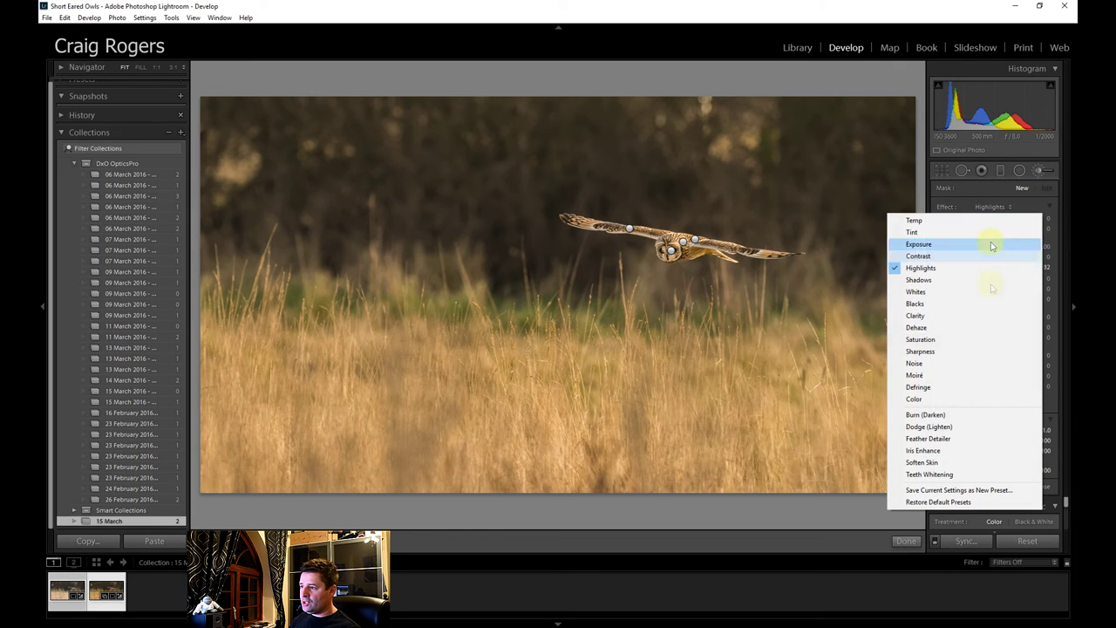
pyautogui.click(927, 415)
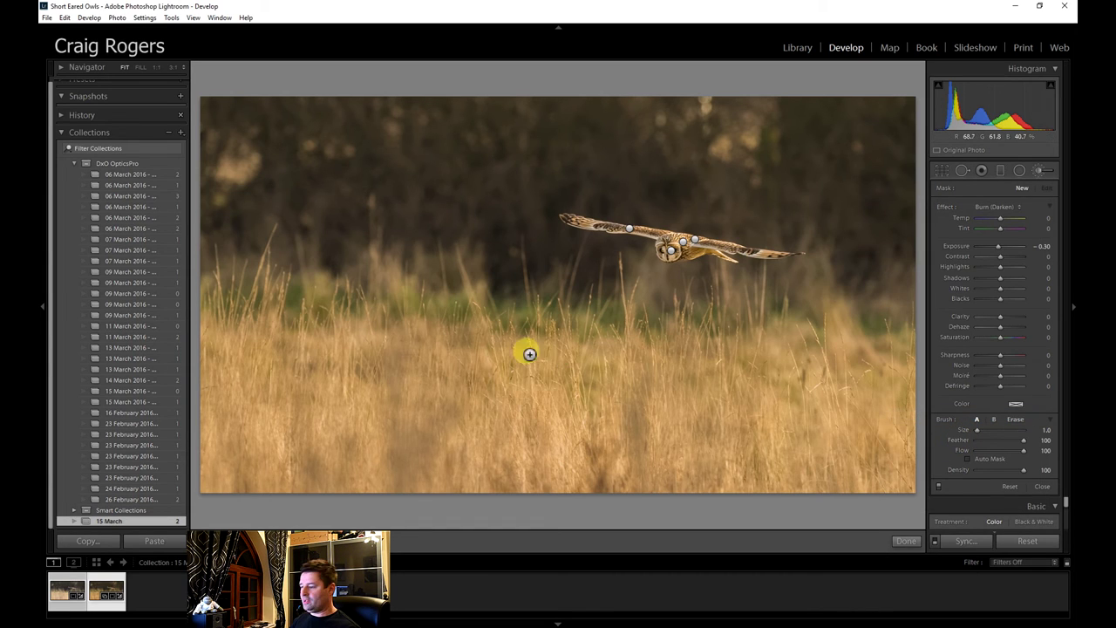
pyautogui.scroll(1, 517, 329)
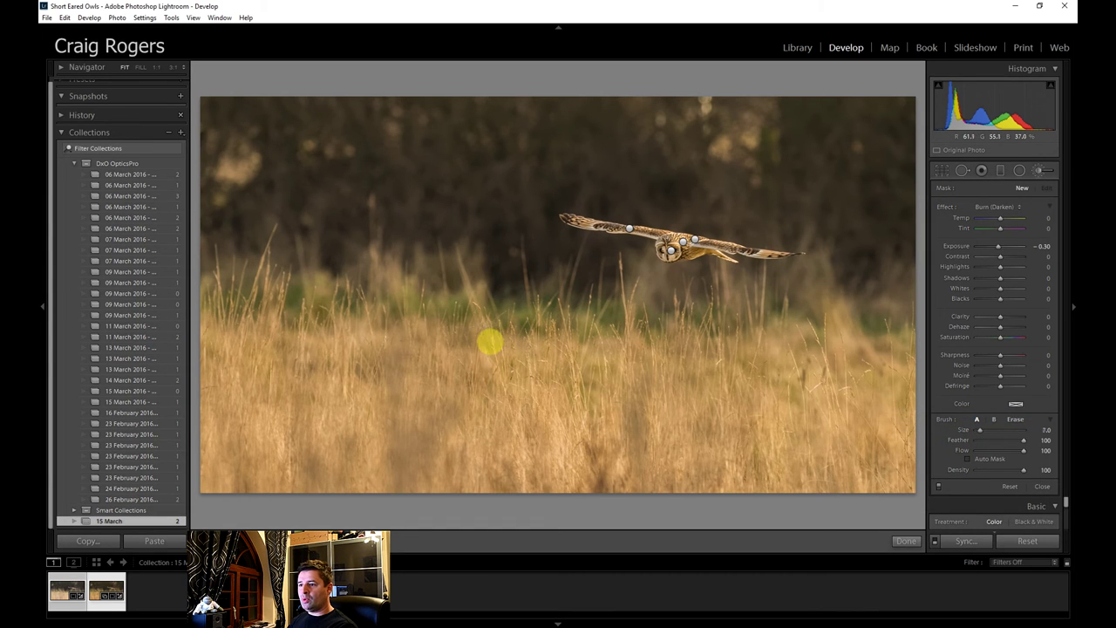
pyautogui.click(906, 540)
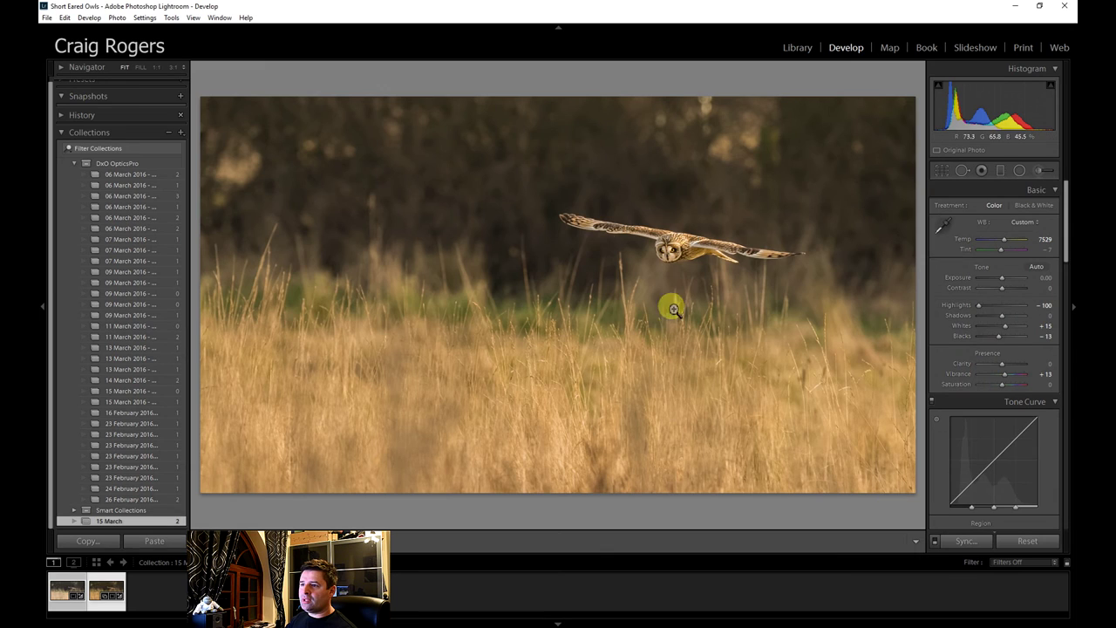
pyautogui.click(524, 170)
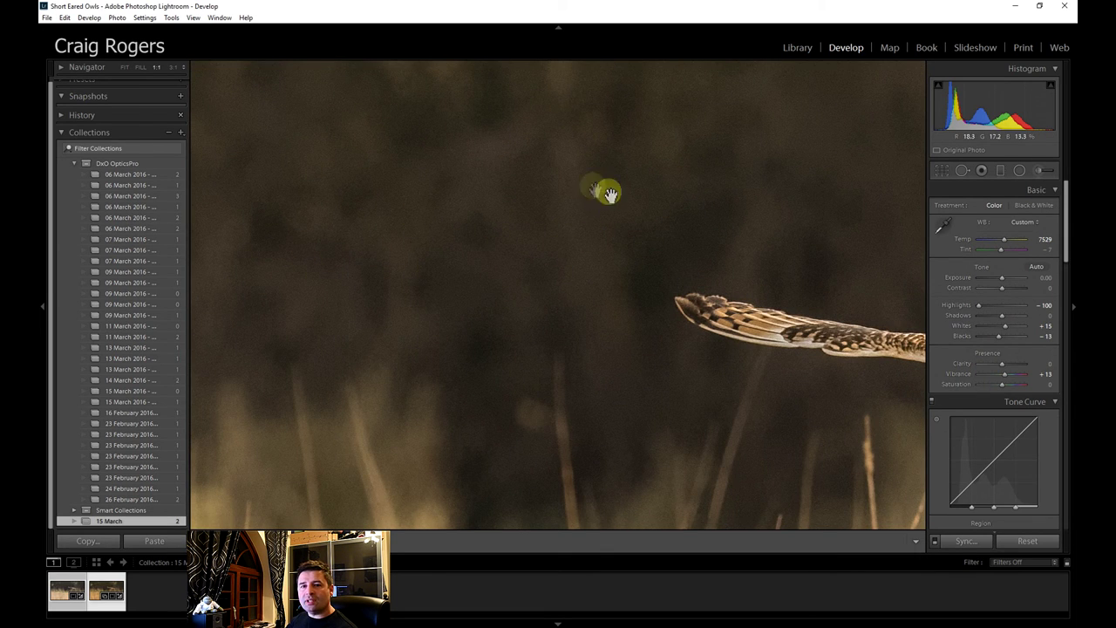
pyautogui.click(548, 280)
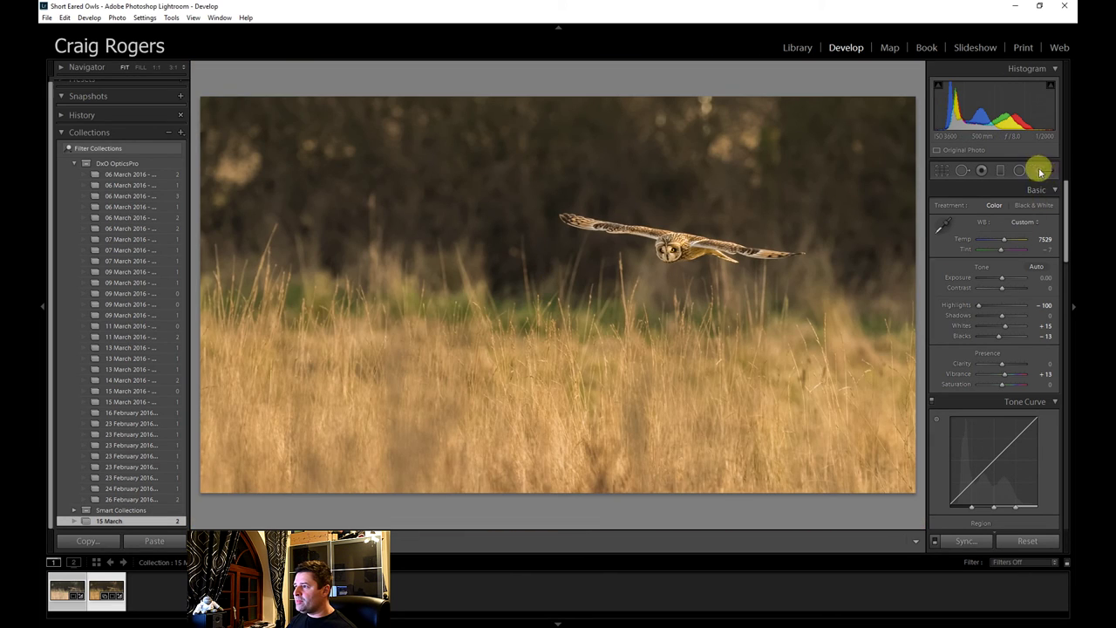
# - Raise the Burn (Darken) brush's Noise reduction to 100, keeping Exposure at -0.30
pyautogui.click(1040, 172)
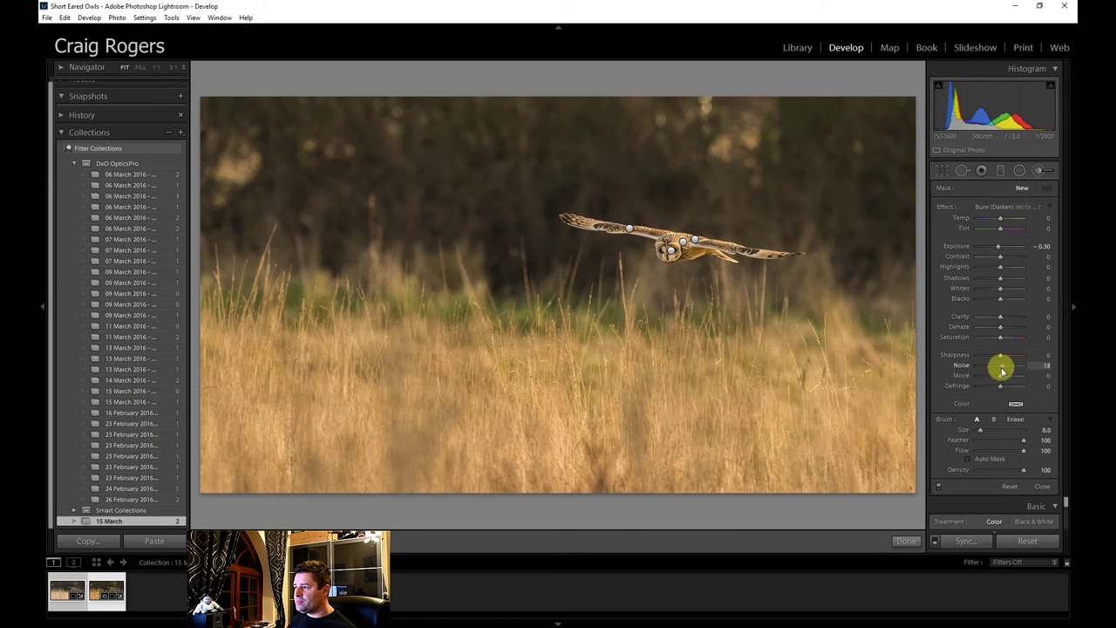
pyautogui.moveTo(1002, 373); pyautogui.dragTo(1043, 367)
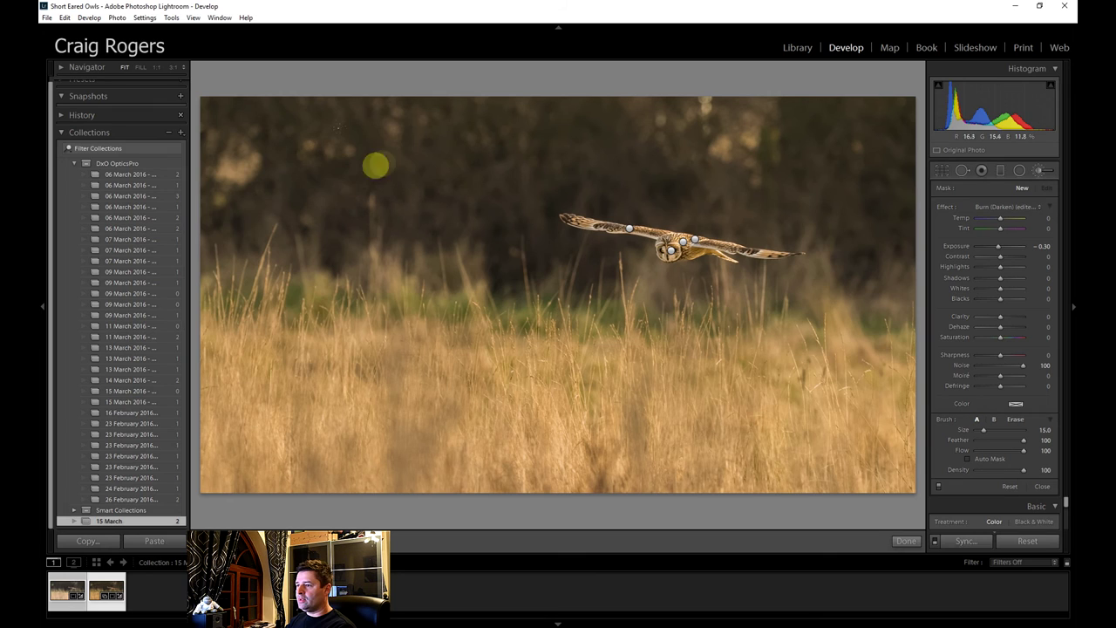
pyautogui.scroll(3, 389, 157)
pyautogui.scroll(1, 389, 157)
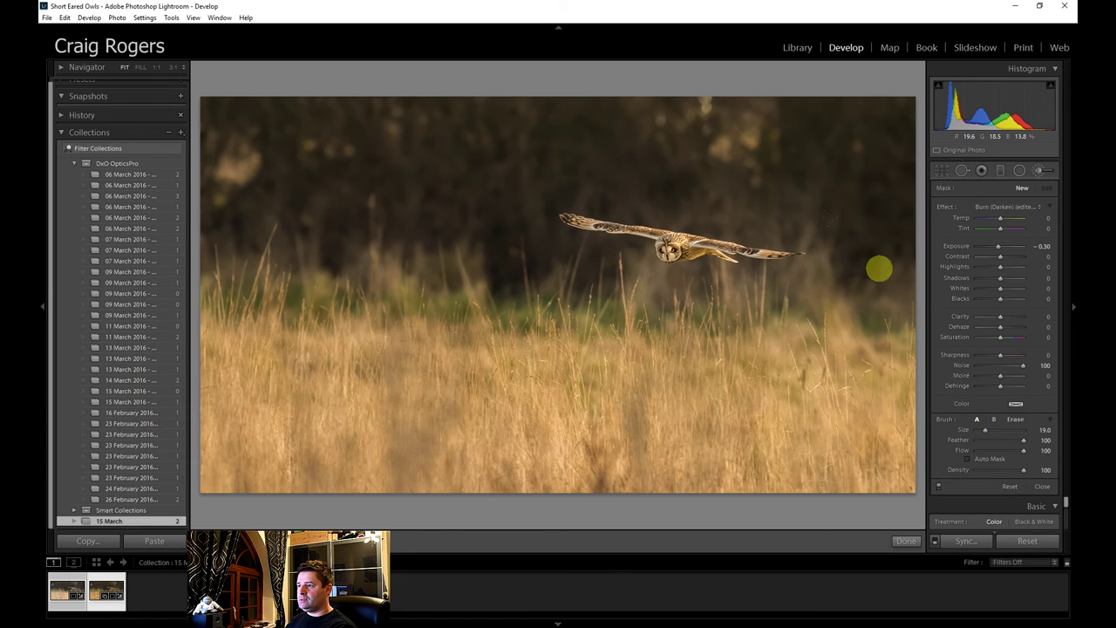
# - Show the mask overlay, shrink the brush, and erase then repaint the streak near the right wingtip
pyautogui.press('o')
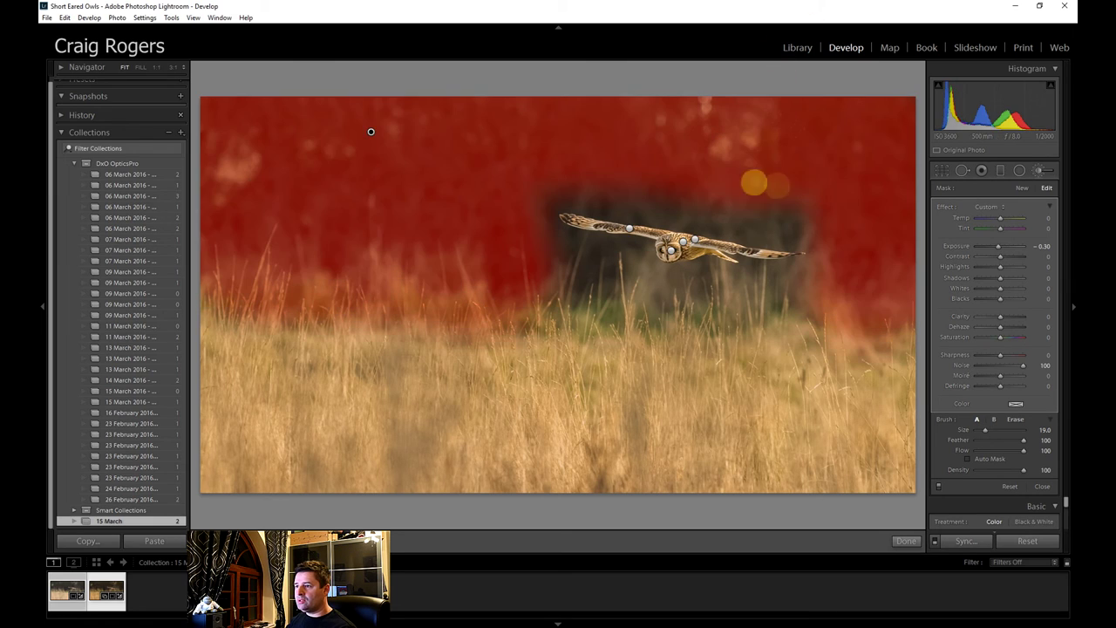
pyautogui.press('[')
pyautogui.press('[')
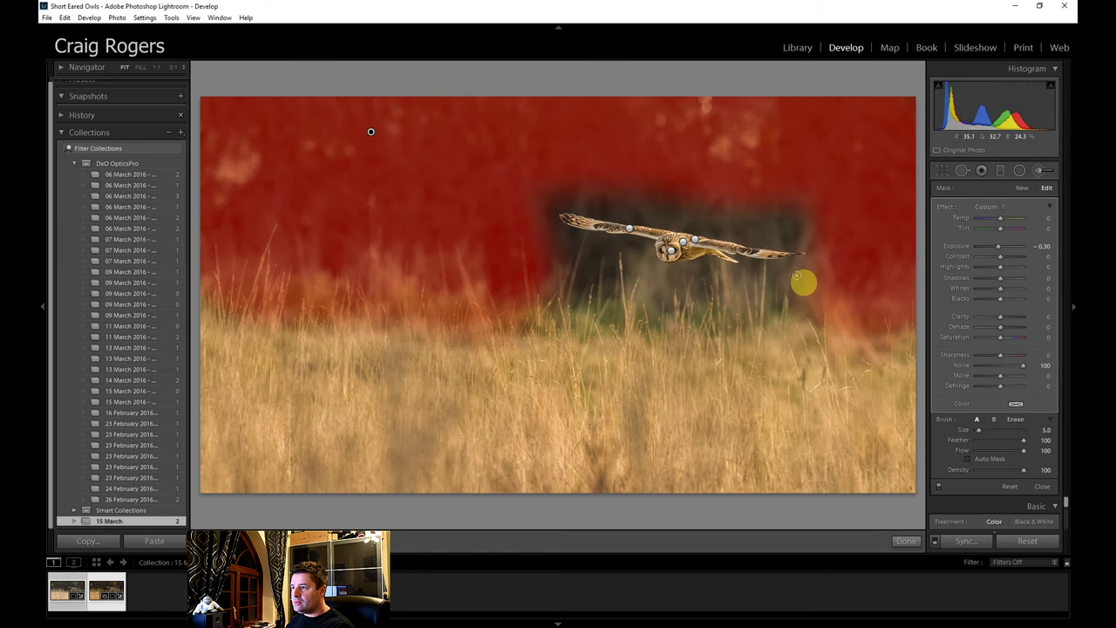
pyautogui.press('alt')
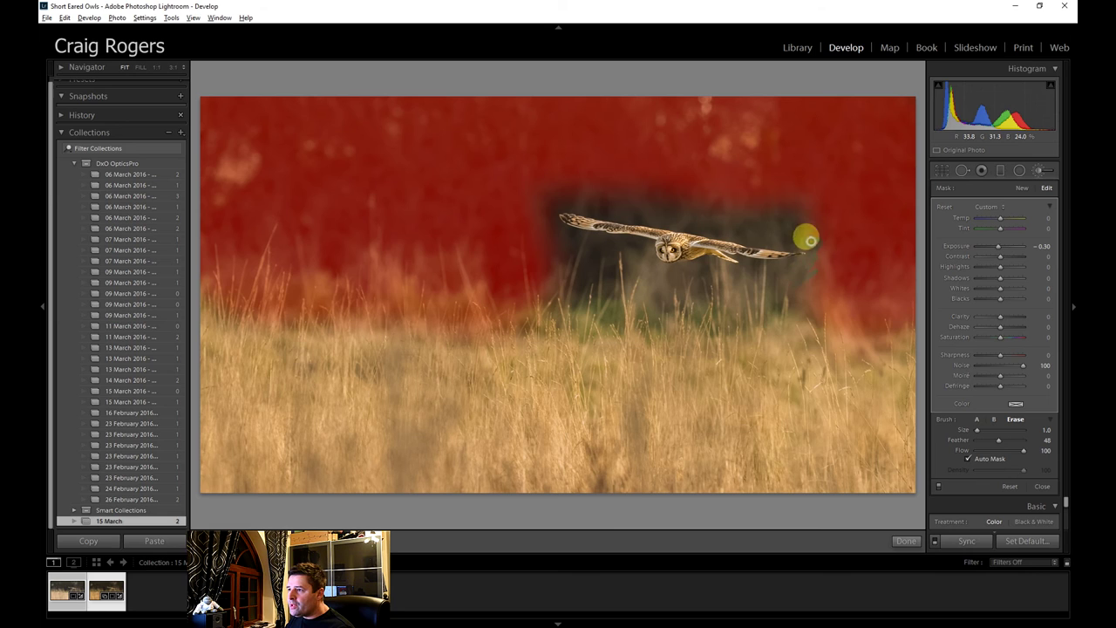
pyautogui.moveTo(558, 197)
pyautogui.mouseDown()
pyautogui.moveTo(543, 204)
pyautogui.moveTo(556, 257)
pyautogui.mouseUp()
pyautogui.press('alt')
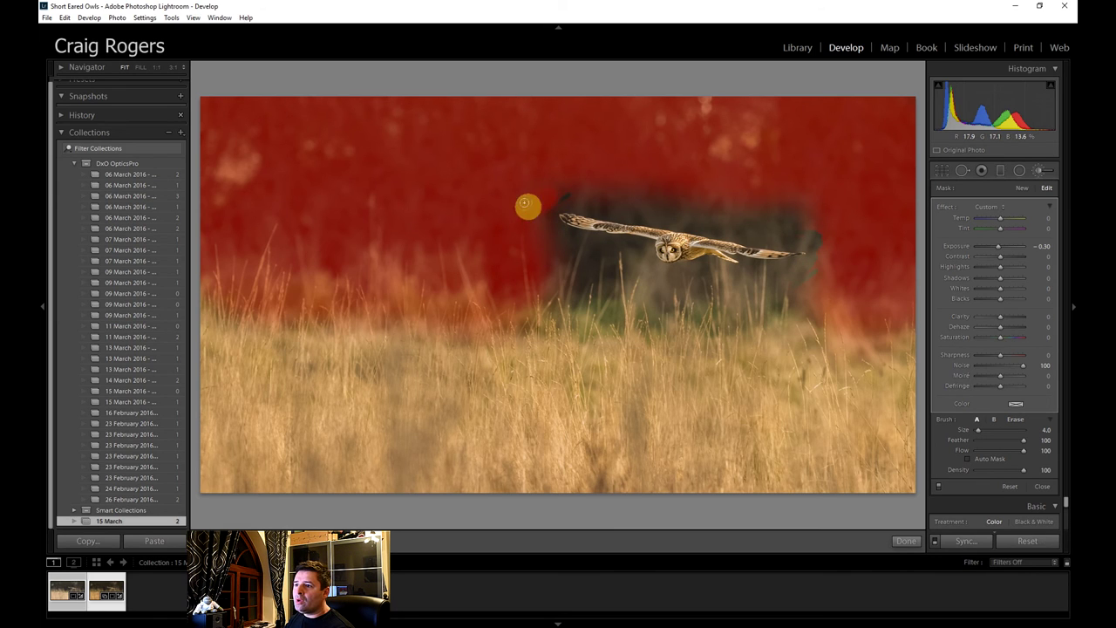
pyautogui.moveTo(524, 204)
pyautogui.mouseDown()
pyautogui.moveTo(573, 180)
pyautogui.moveTo(523, 194)
pyautogui.mouseUp()
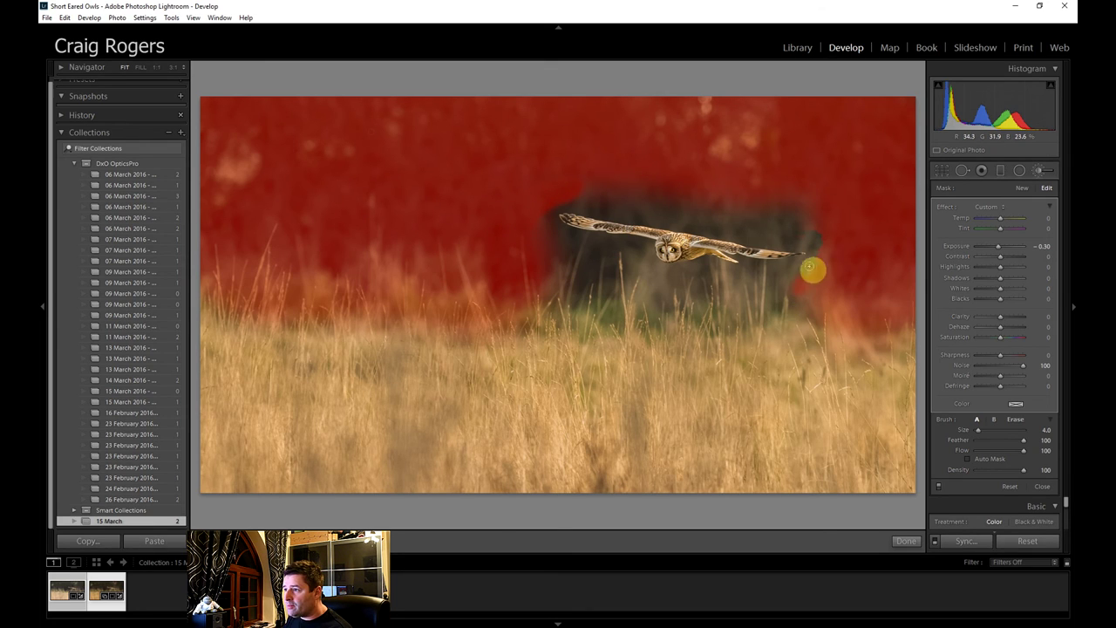
# - Paint tightly around the wings with Auto Mask on, then fill the dark gaps with it off
pyautogui.click(968, 459)
pyautogui.scroll(-2, 721, 322)
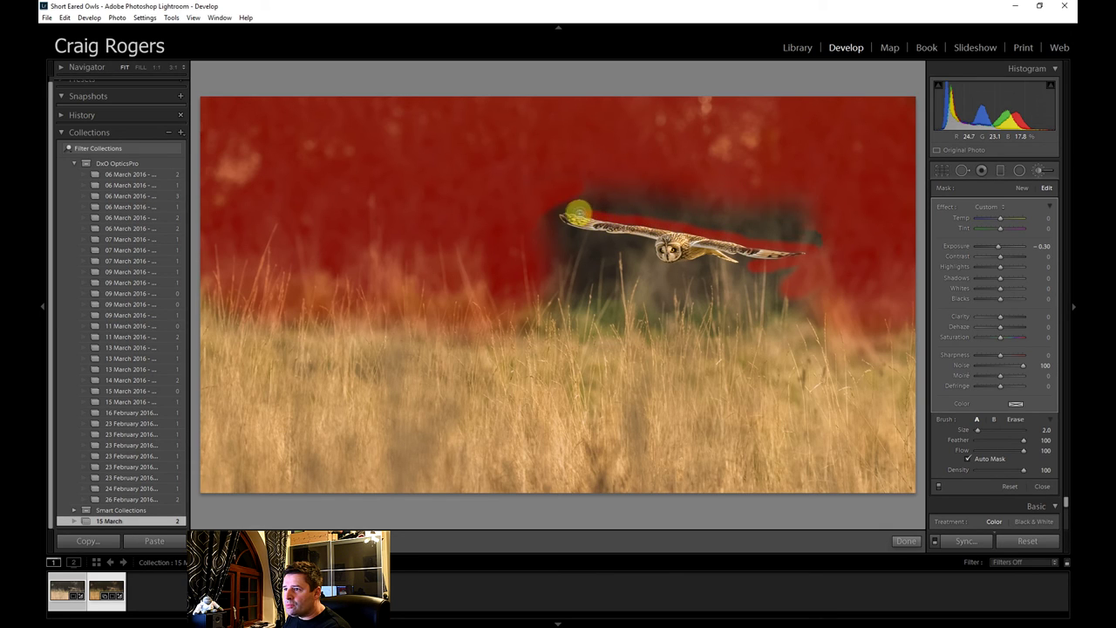
pyautogui.moveTo(553, 210)
pyautogui.mouseDown()
pyautogui.moveTo(603, 270)
pyautogui.moveTo(760, 302)
pyautogui.moveTo(613, 259)
pyautogui.moveTo(608, 241)
pyautogui.mouseUp()
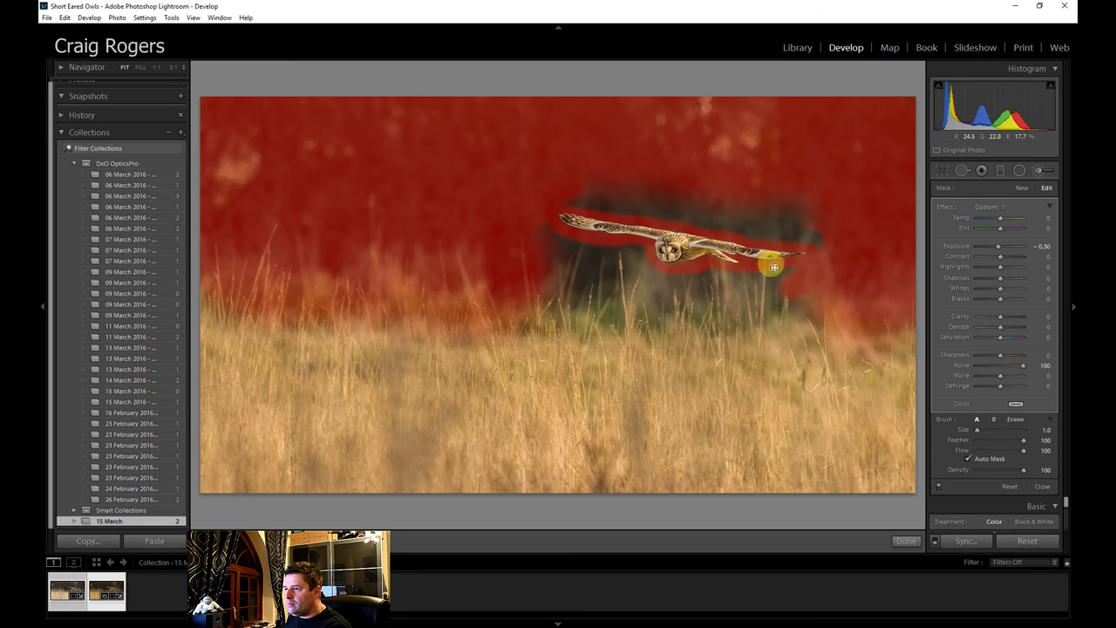
pyautogui.scroll(2, 720, 368)
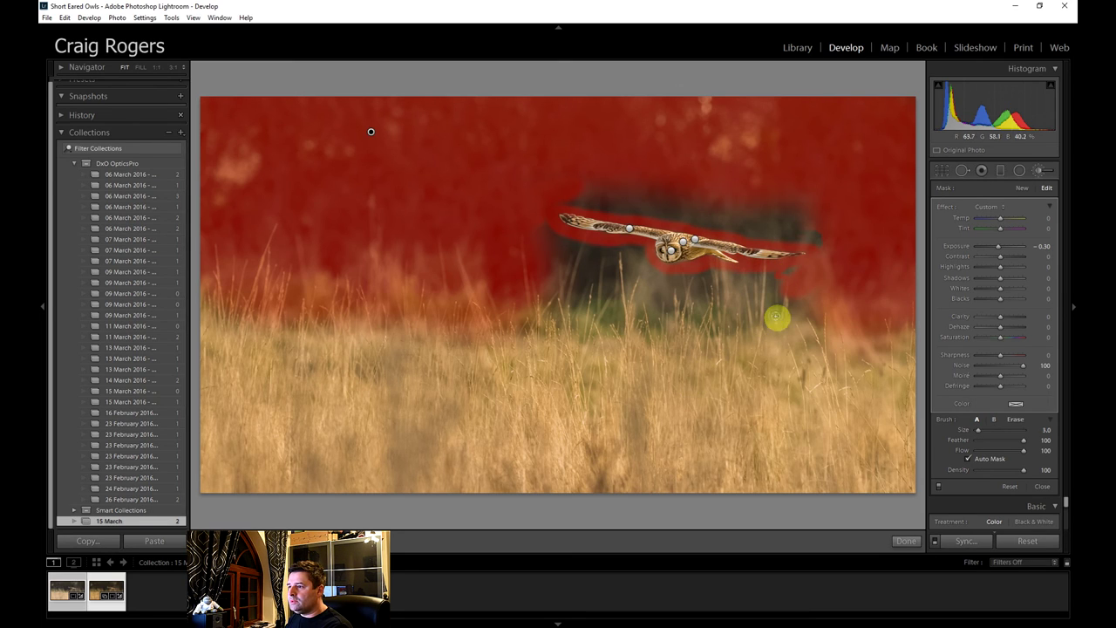
pyautogui.click(968, 458)
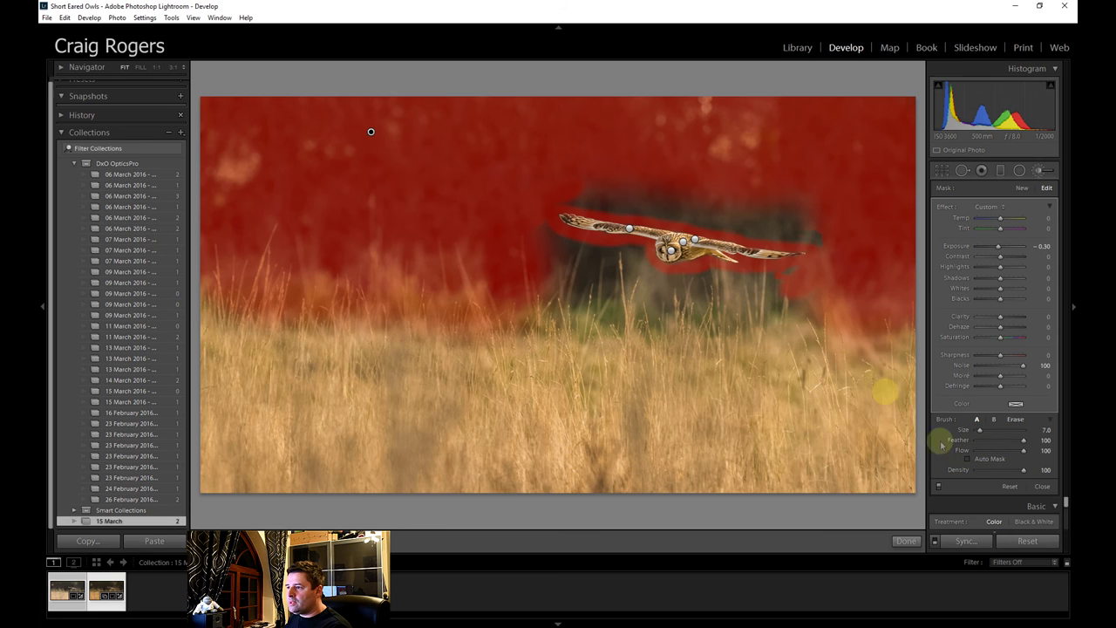
pyautogui.scroll(1, 809, 295)
pyautogui.moveTo(809, 294)
pyautogui.mouseDown()
pyautogui.moveTo(766, 298)
pyautogui.moveTo(782, 281)
pyautogui.moveTo(662, 291)
pyautogui.moveTo(608, 245)
pyautogui.moveTo(517, 223)
pyautogui.moveTo(545, 228)
pyautogui.moveTo(582, 279)
pyautogui.moveTo(638, 270)
pyautogui.mouseUp()
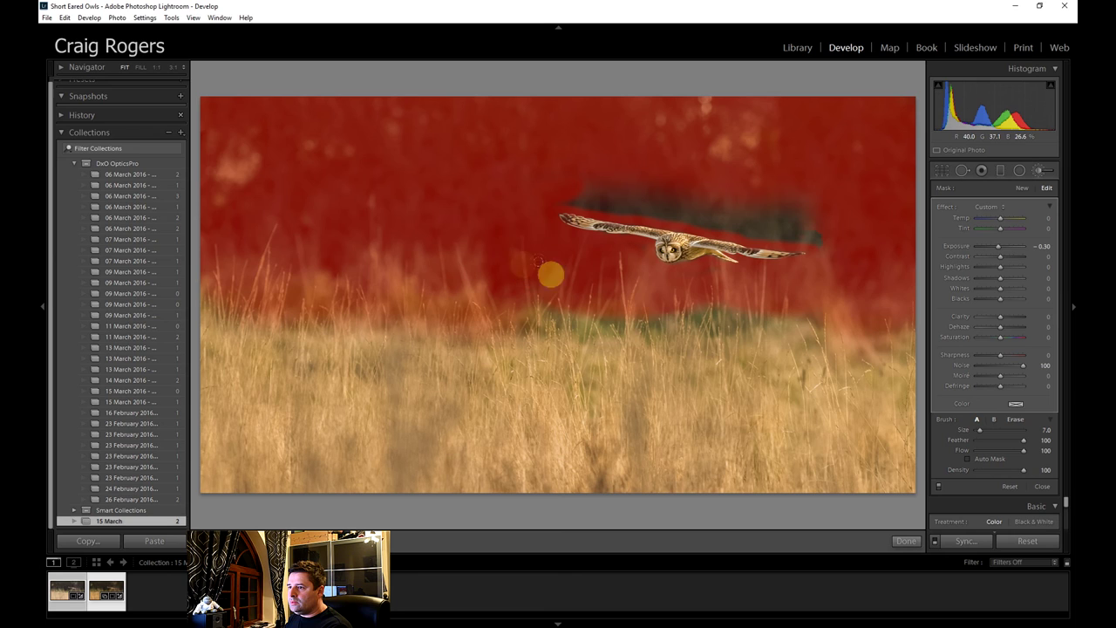
pyautogui.moveTo(501, 225)
pyautogui.mouseDown()
pyautogui.moveTo(536, 176)
pyautogui.moveTo(751, 201)
pyautogui.moveTo(644, 182)
pyautogui.moveTo(645, 171)
pyautogui.moveTo(746, 197)
pyautogui.moveTo(749, 188)
pyautogui.moveTo(687, 200)
pyautogui.moveTo(801, 215)
pyautogui.moveTo(829, 229)
pyautogui.moveTo(796, 193)
pyautogui.moveTo(777, 191)
pyautogui.moveTo(813, 225)
pyautogui.moveTo(723, 213)
pyautogui.mouseUp()
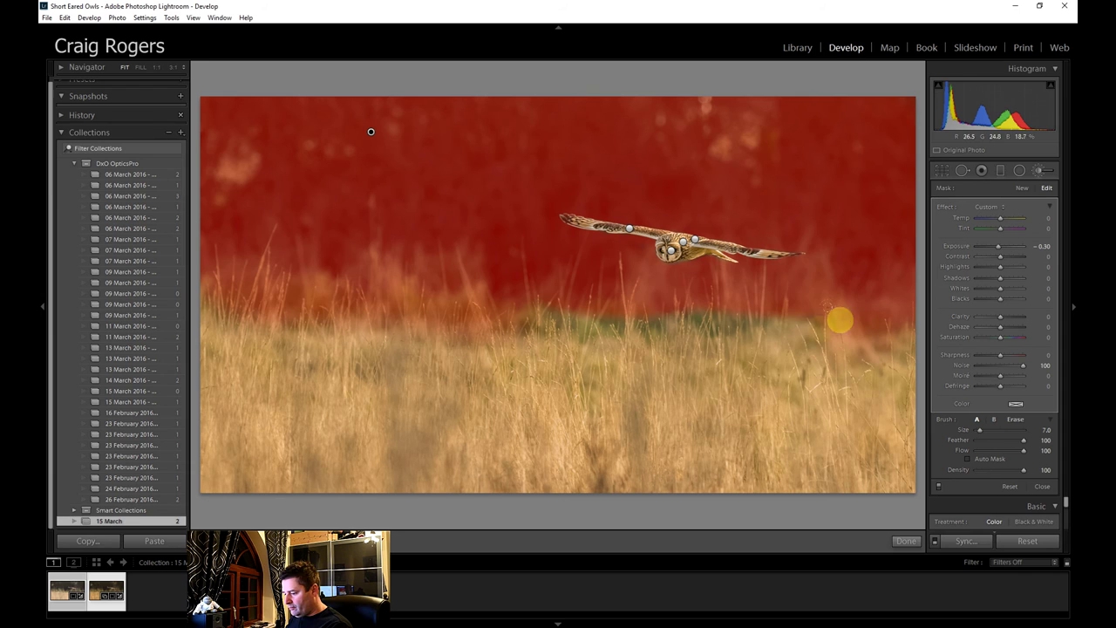
# - Commit the Burn (Darken) background brush, inspect the owl at 1:1, then return to Fit
pyautogui.press('o')
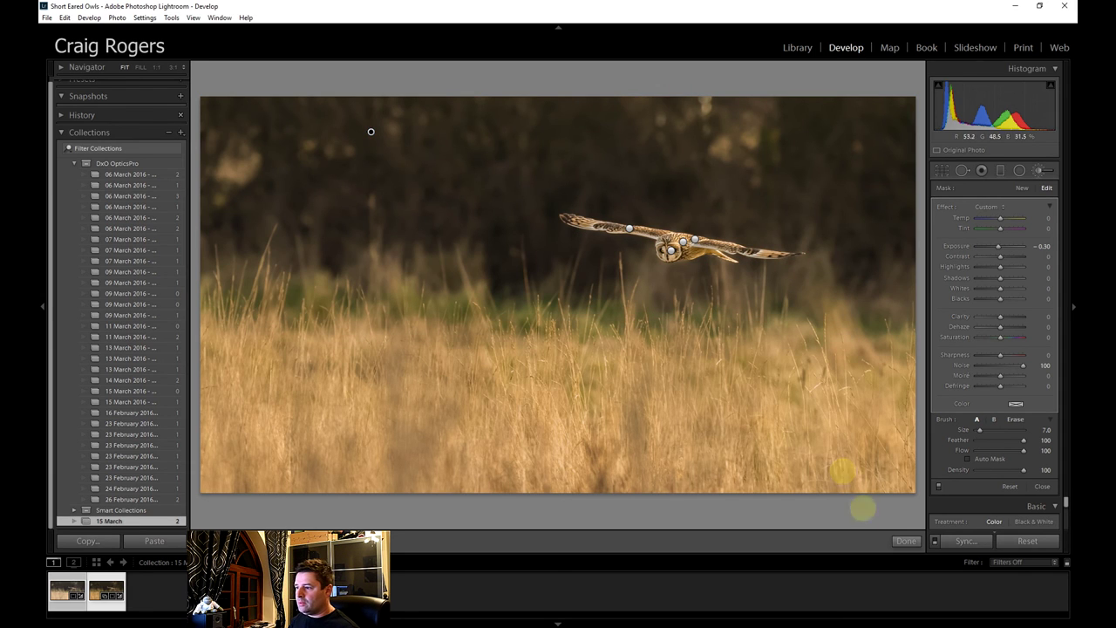
pyautogui.click(907, 542)
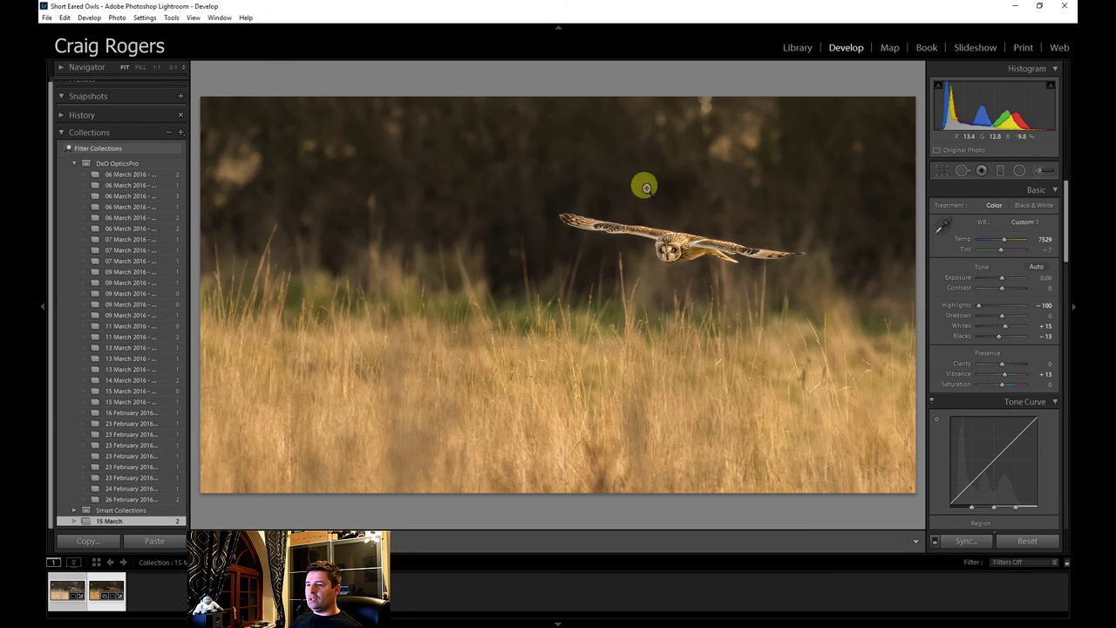
pyautogui.click(518, 177)
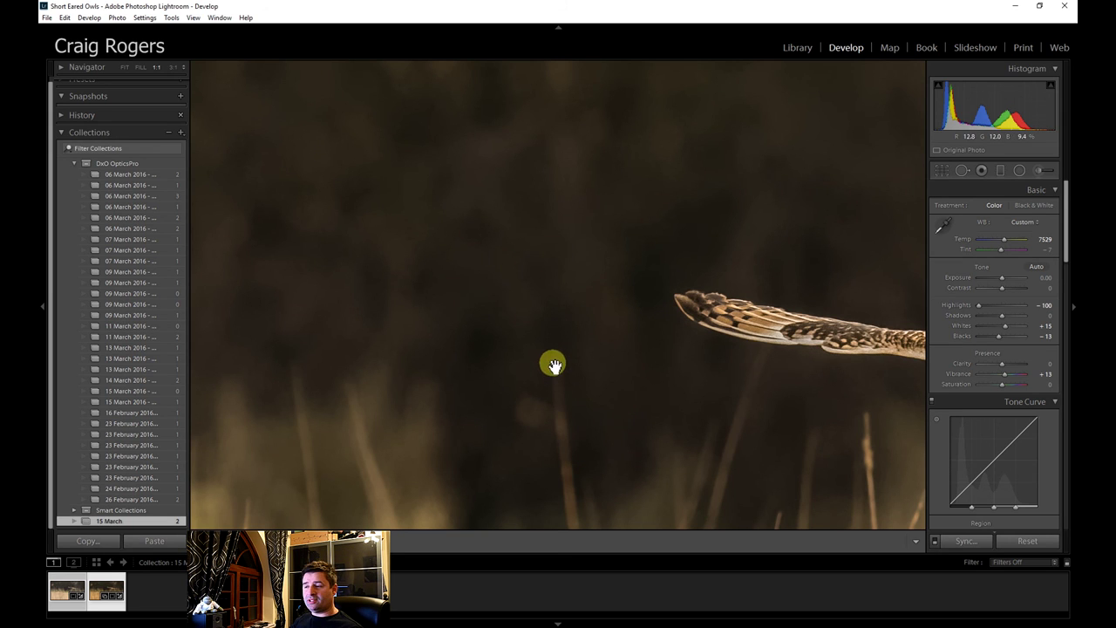
pyautogui.moveTo(631, 294); pyautogui.dragTo(451, 209)
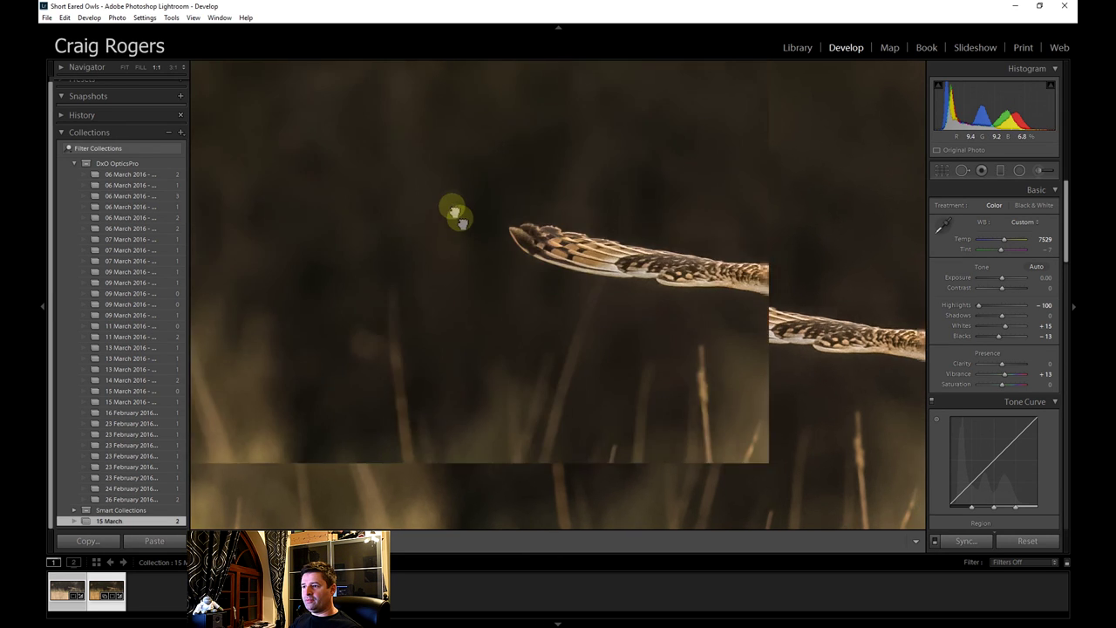
pyautogui.moveTo(648, 312); pyautogui.dragTo(528, 311)
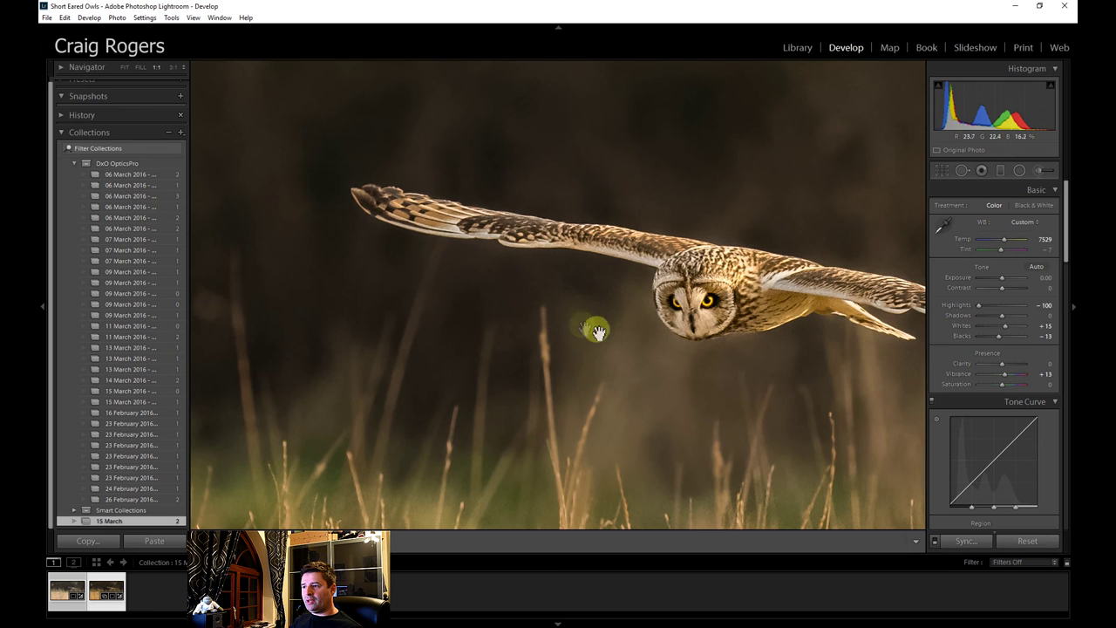
pyautogui.moveTo(700, 340); pyautogui.dragTo(616, 336)
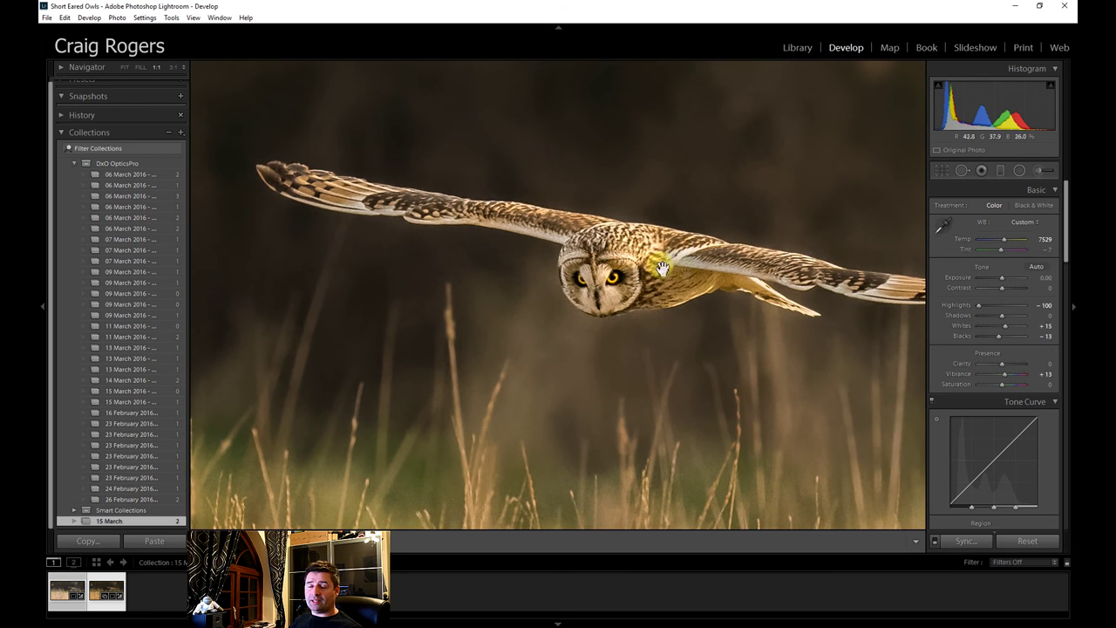
pyautogui.click(694, 352)
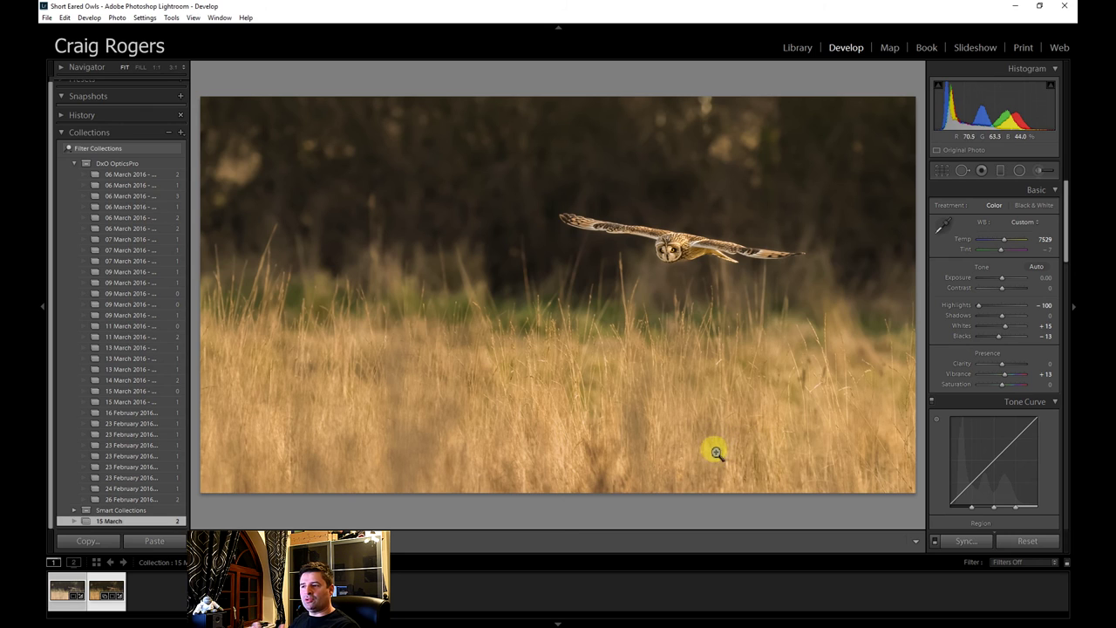
# - Paint a Clarity 40 brush adjustment over the foreground grass with an enlarged brush and commit it
pyautogui.click(1039, 174)
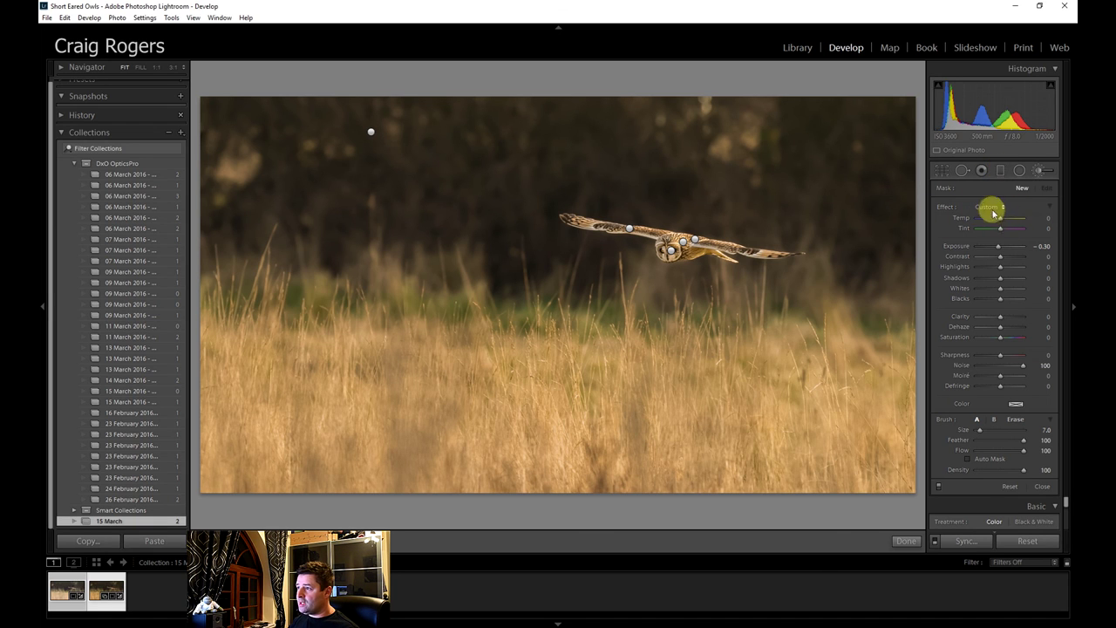
pyautogui.click(992, 213)
pyautogui.click(949, 330)
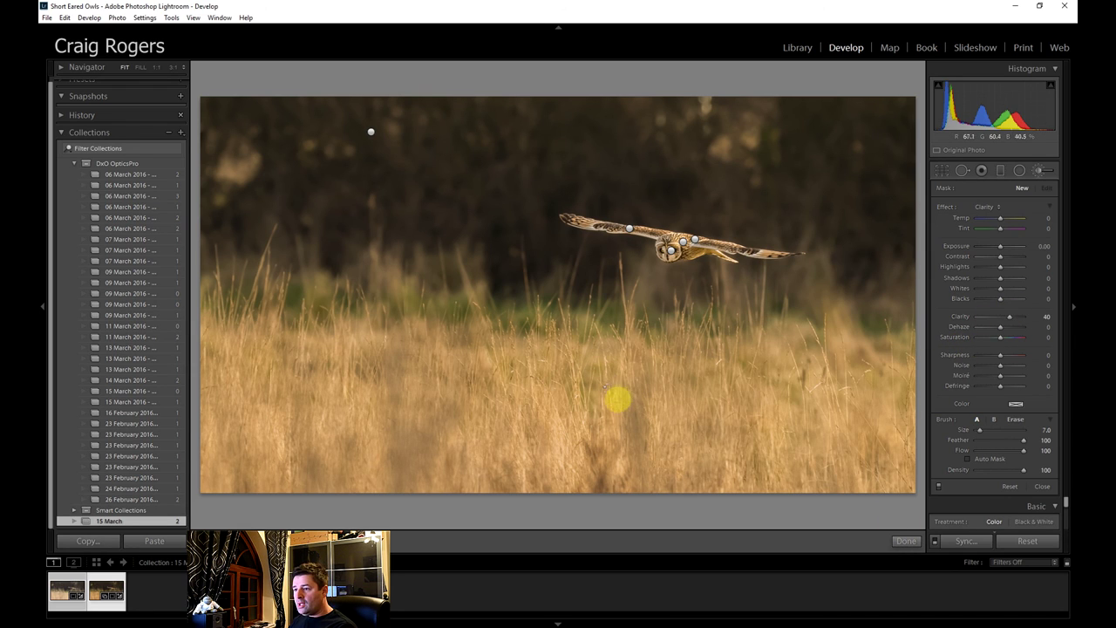
pyautogui.scroll(3, 402, 383)
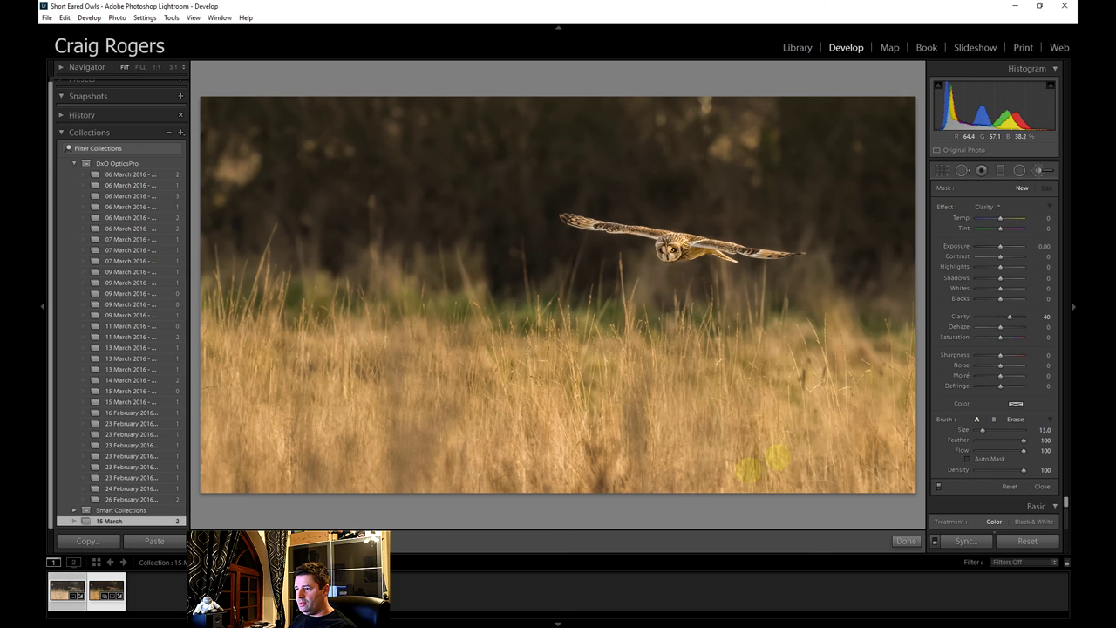
pyautogui.scroll(3, 735, 436)
pyautogui.click(706, 416)
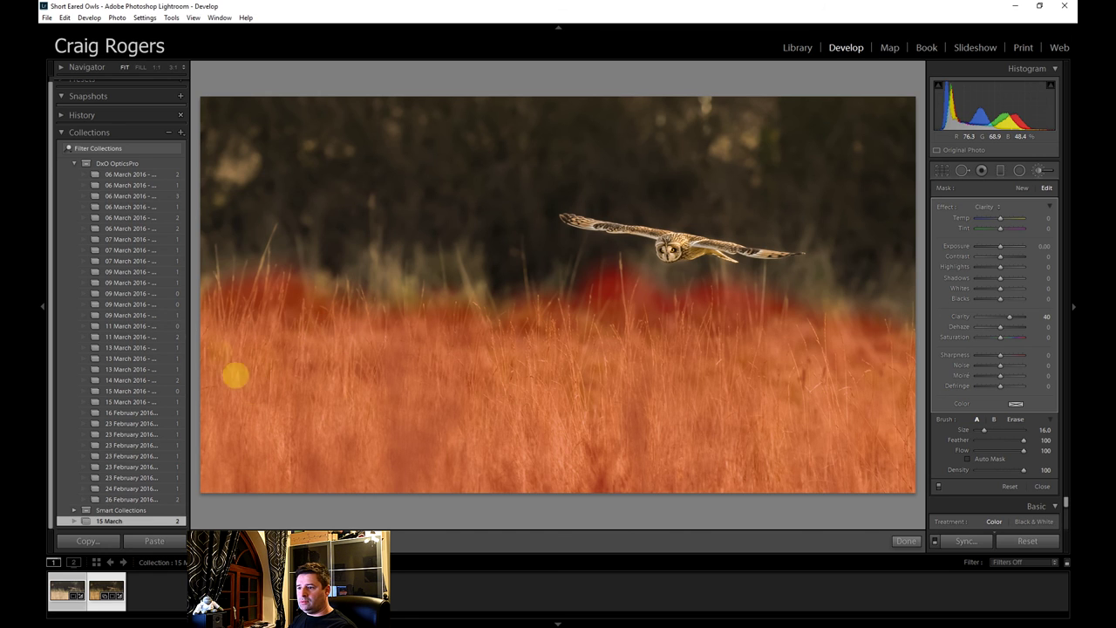
pyautogui.press('o')
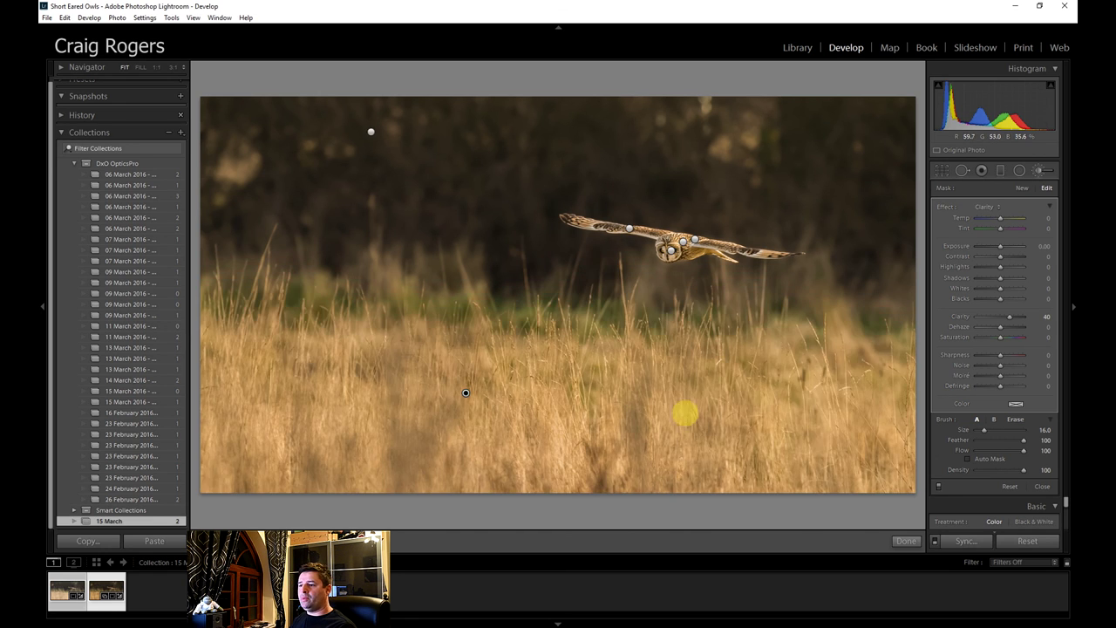
pyautogui.click(907, 542)
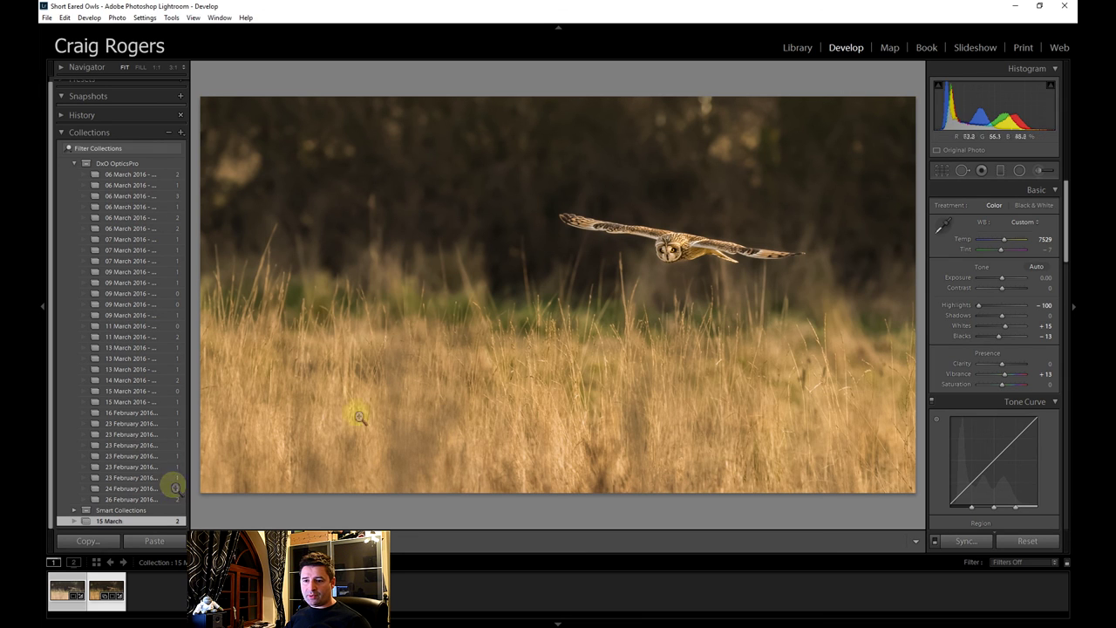
# - Reset the original owl photo to uncropped, inspect its noise at 1:1, then return to the edited DNG
pyautogui.click(61, 596)
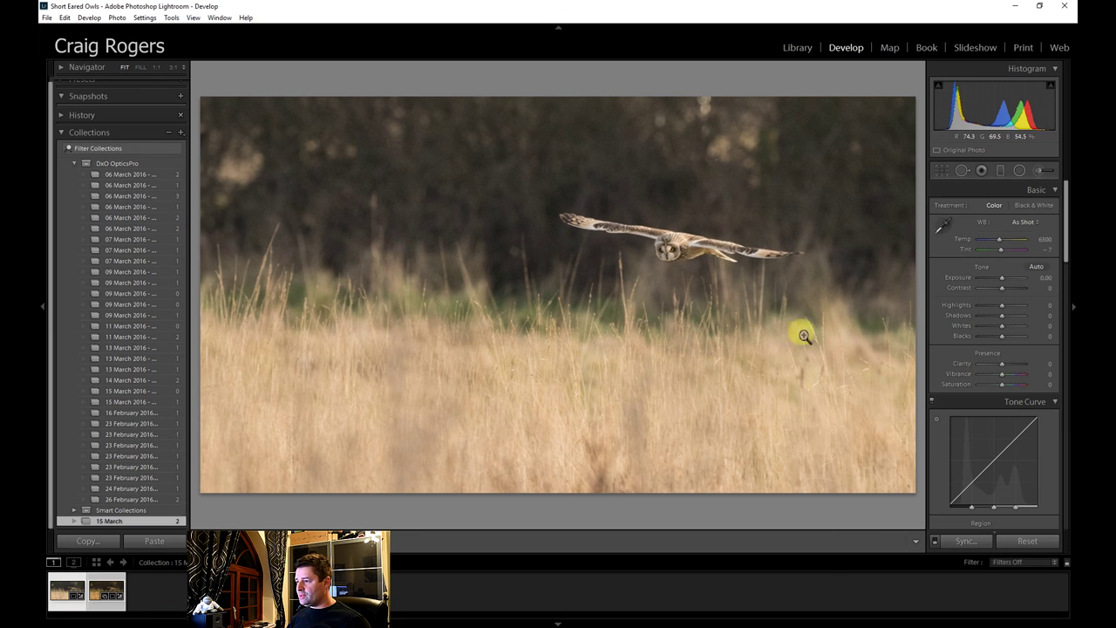
pyautogui.click(1029, 540)
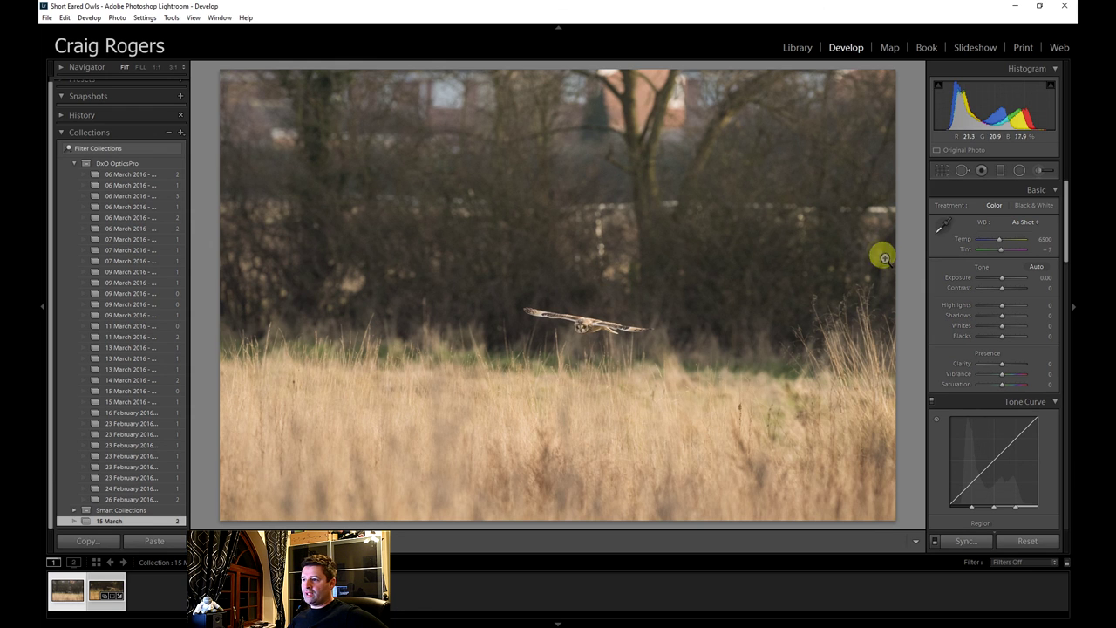
pyautogui.click(589, 371)
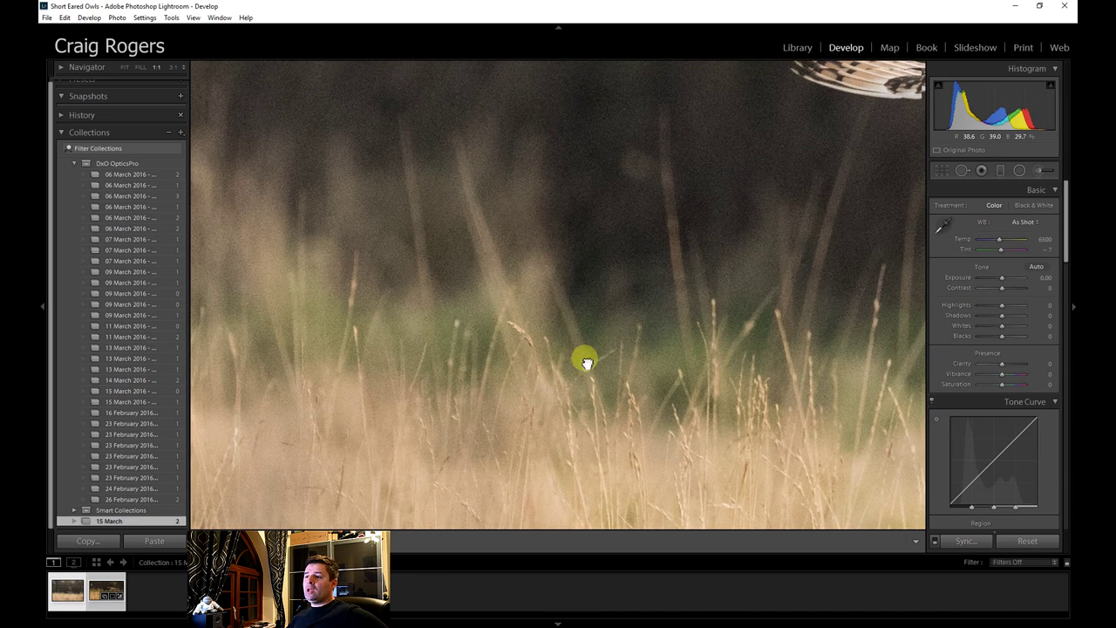
pyautogui.click(678, 360)
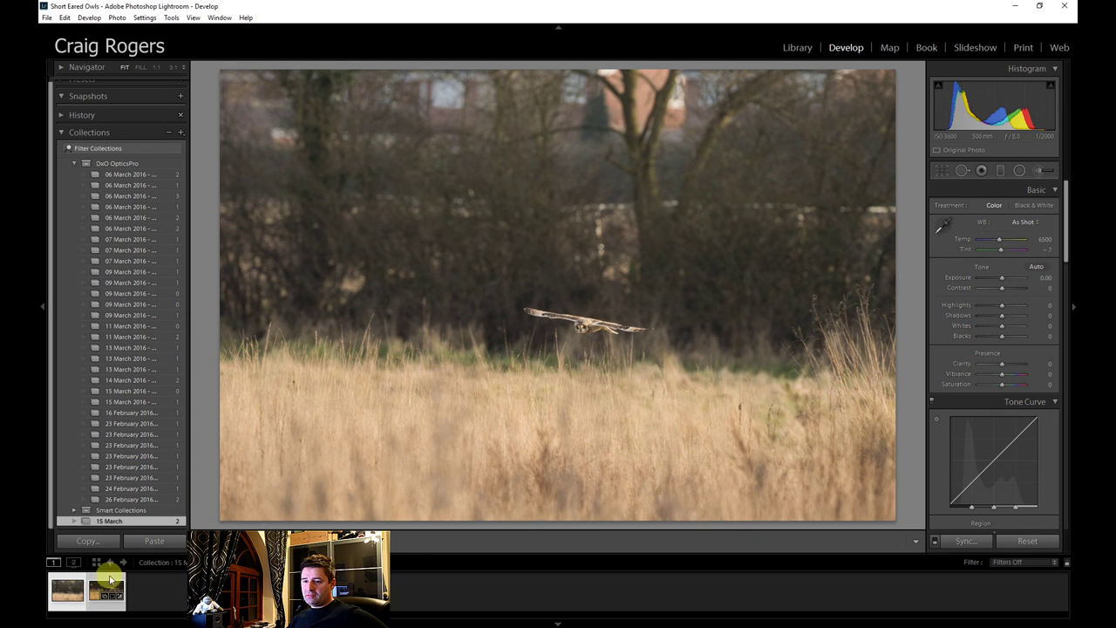
pyautogui.click(93, 594)
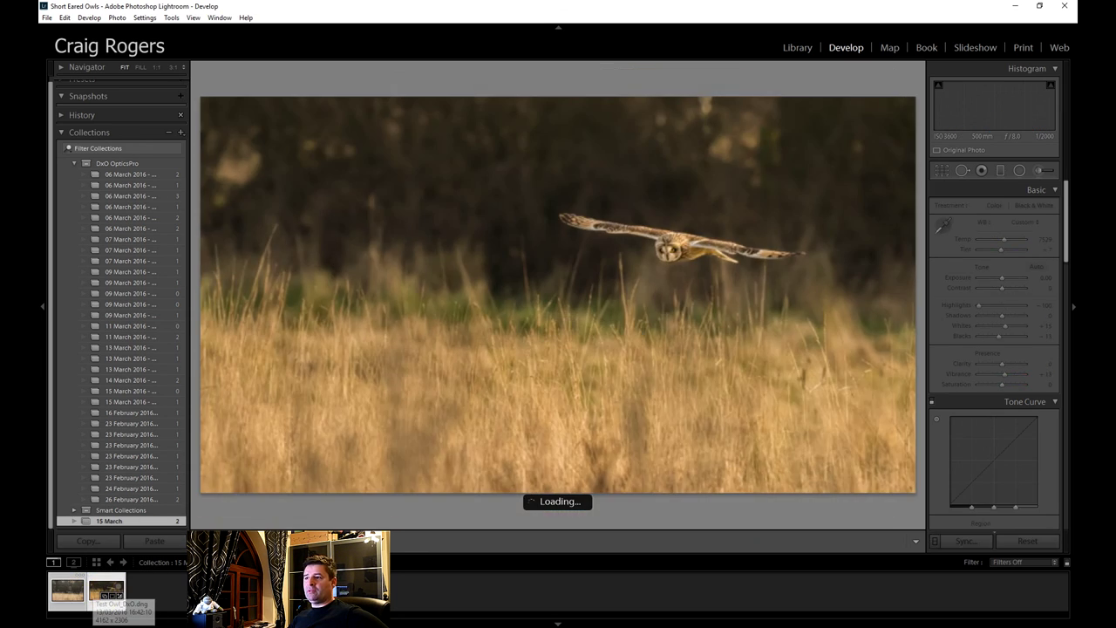